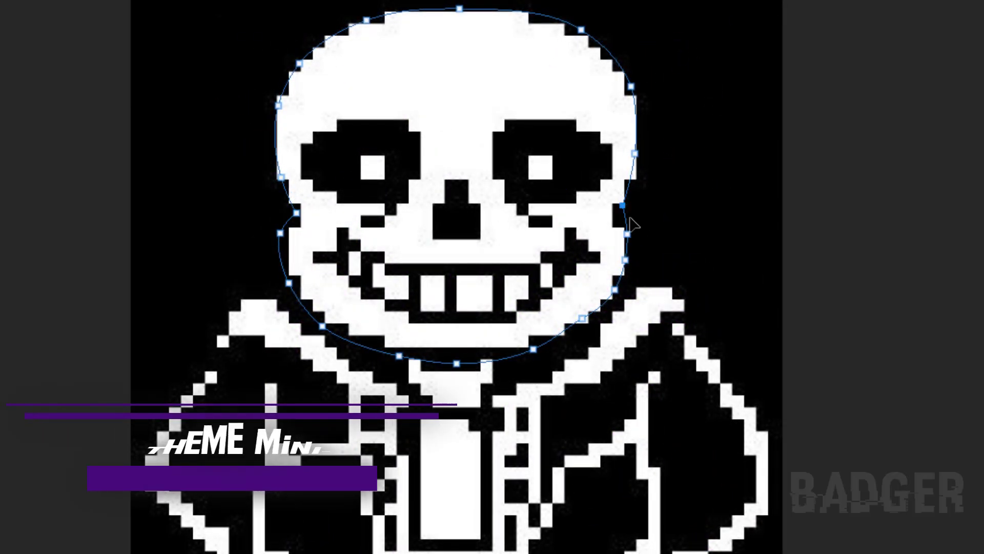
# - Turn the traced head outline into a selection and fill it white
pyautogui.click(532, 350)
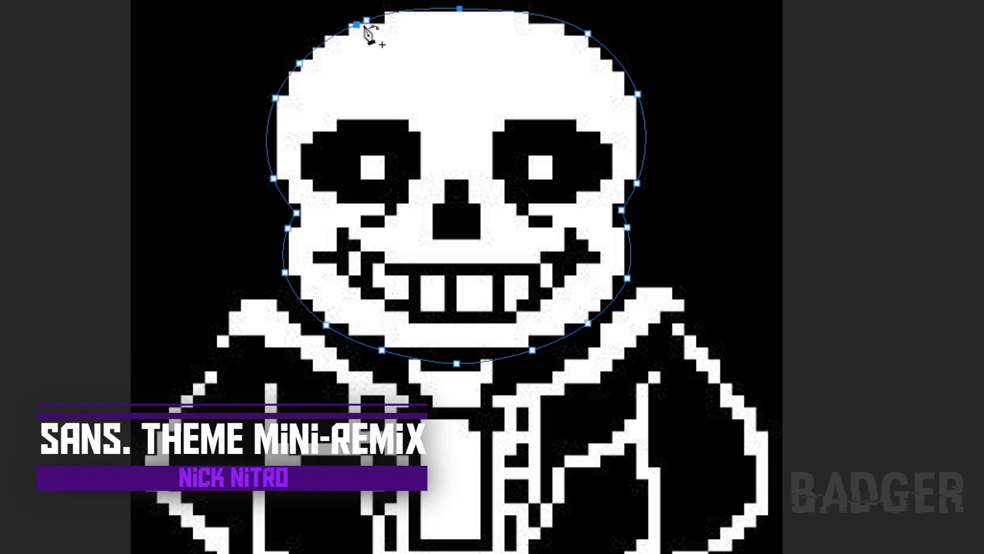
pyautogui.rightClick(565, 154)
pyautogui.click(681, 232)
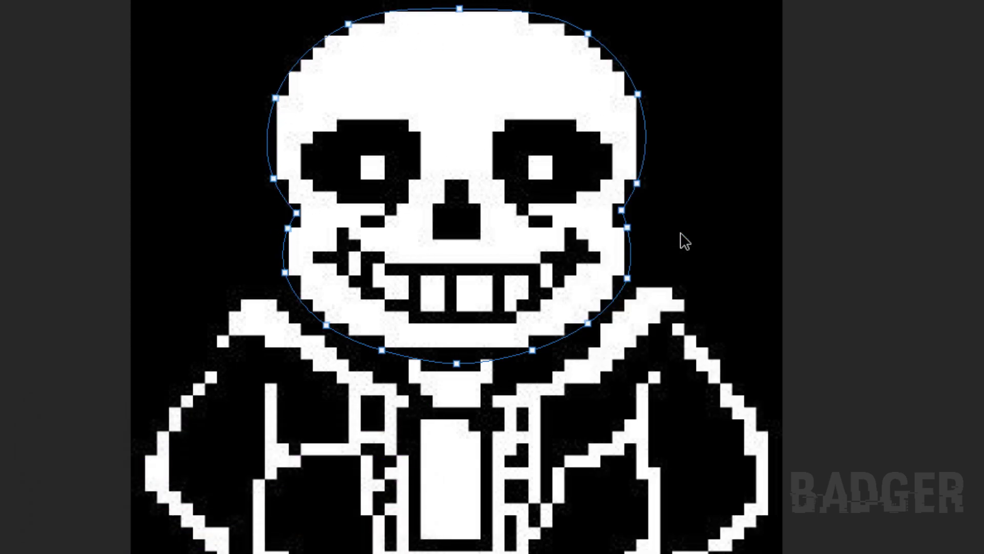
pyautogui.press('Return')
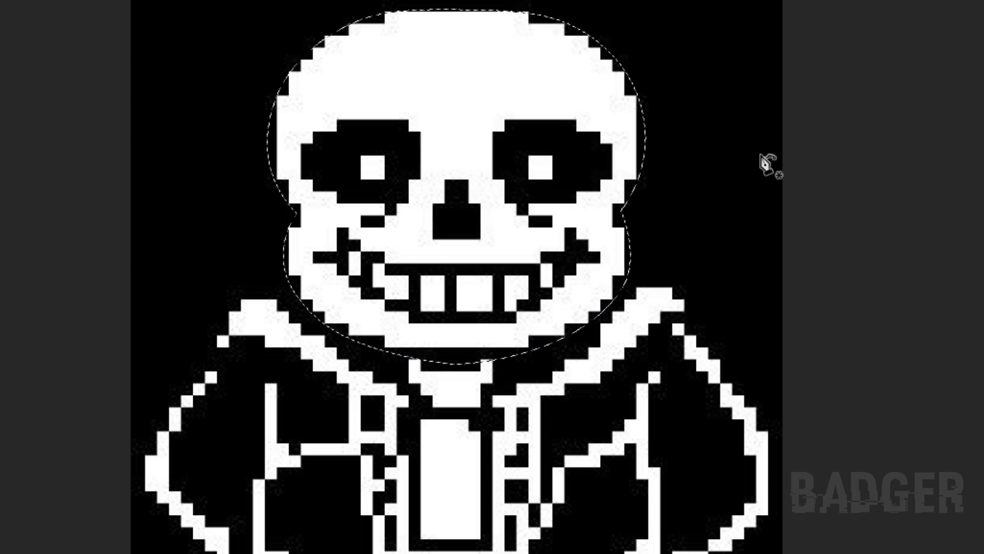
pyautogui.hotkey('alt', 'BackSpace')
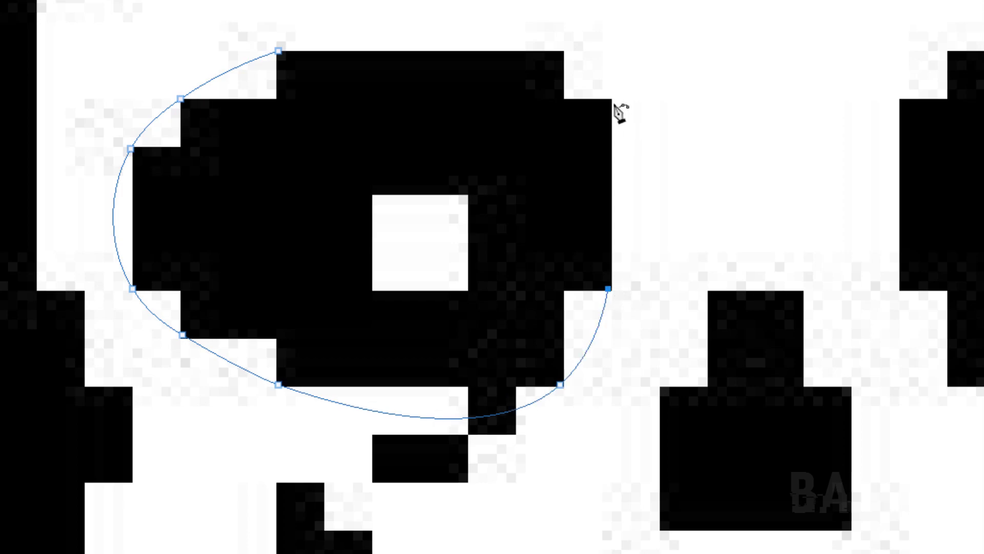
# - Convert both eye socket outlines to selections and fill them black
pyautogui.rightClick(503, 155)
pyautogui.click(567, 233)
pyautogui.press('Return')
pyautogui.hotkey('alt', 'BackSpace')
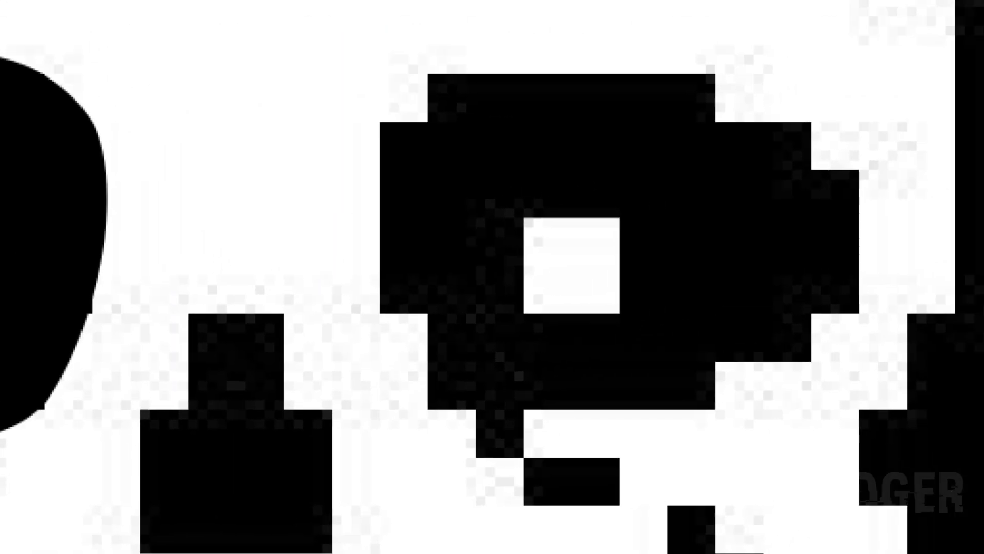
pyautogui.rightClick(576, 246)
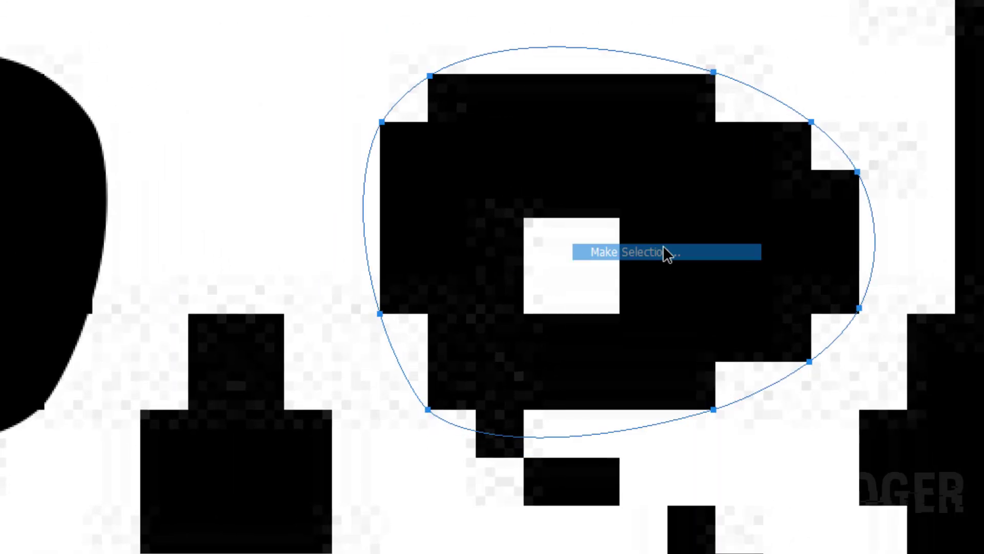
pyautogui.click(663, 252)
pyautogui.press('Return')
pyautogui.hotkey('alt', 'BackSpace')
# - Trace a curved nose outline, make it a selection and fill it black
pyautogui.click(262, 365)
pyautogui.click(261, 225)
pyautogui.click(308, 126)
pyautogui.click(400, 128)
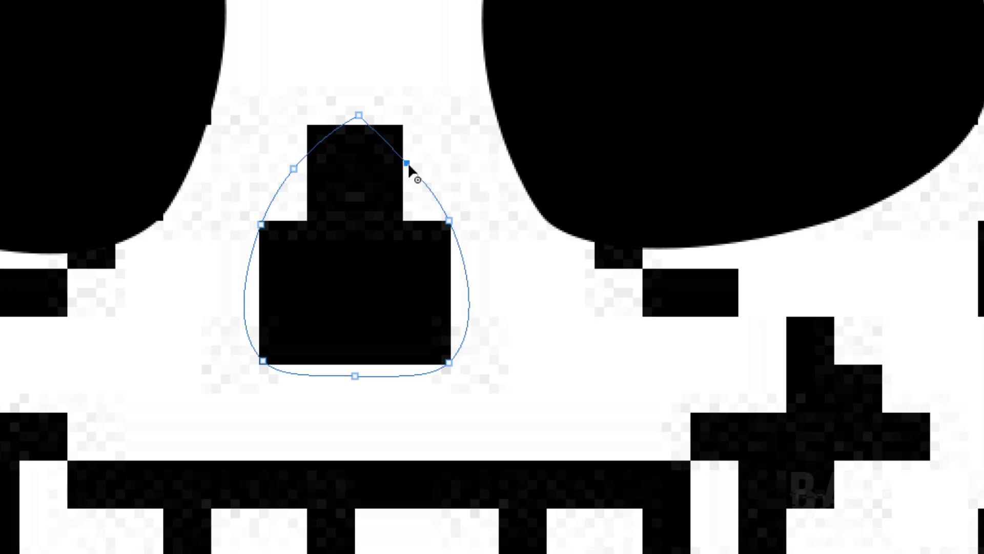
pyautogui.rightClick(411, 174)
pyautogui.click(468, 268)
pyautogui.press('Return')
pyautogui.hotkey('alt', 'BackSpace')
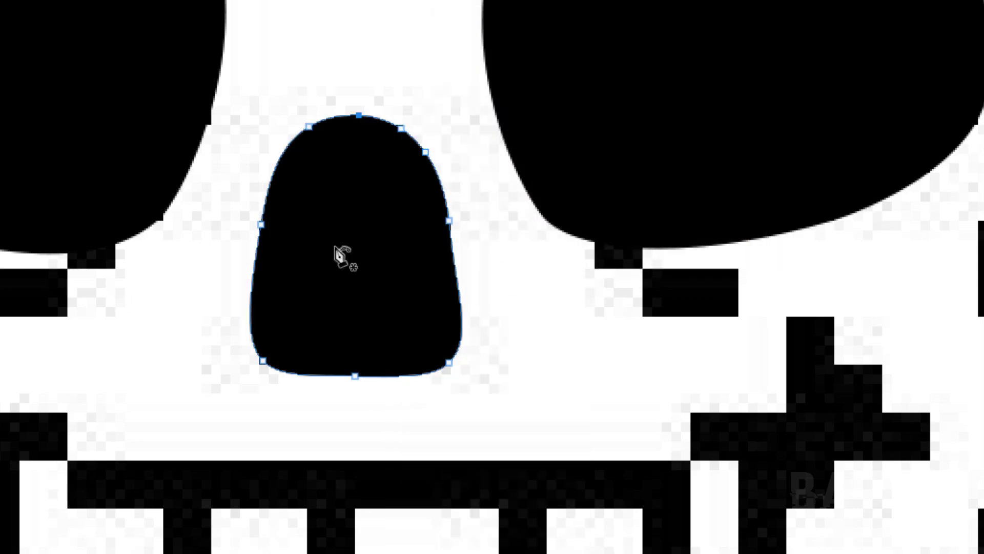
pyautogui.keyDown('alt'); pyautogui.click(489, 238); pyautogui.keyUp('alt')
# - Pen-trace the grin outline, make it a selection and fill it white
pyautogui.click(426, 310)
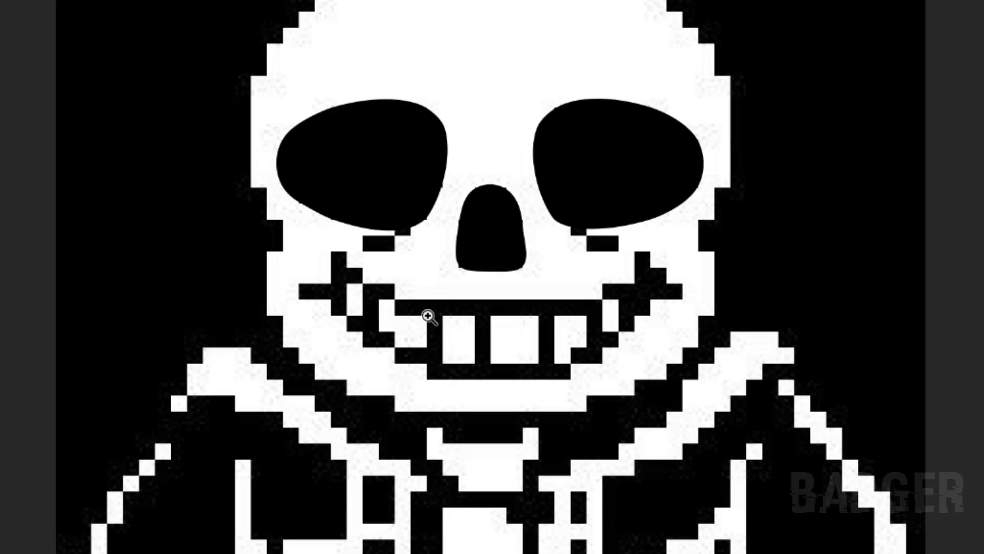
pyautogui.press('p')
pyautogui.click(306, 222)
pyautogui.click(332, 248)
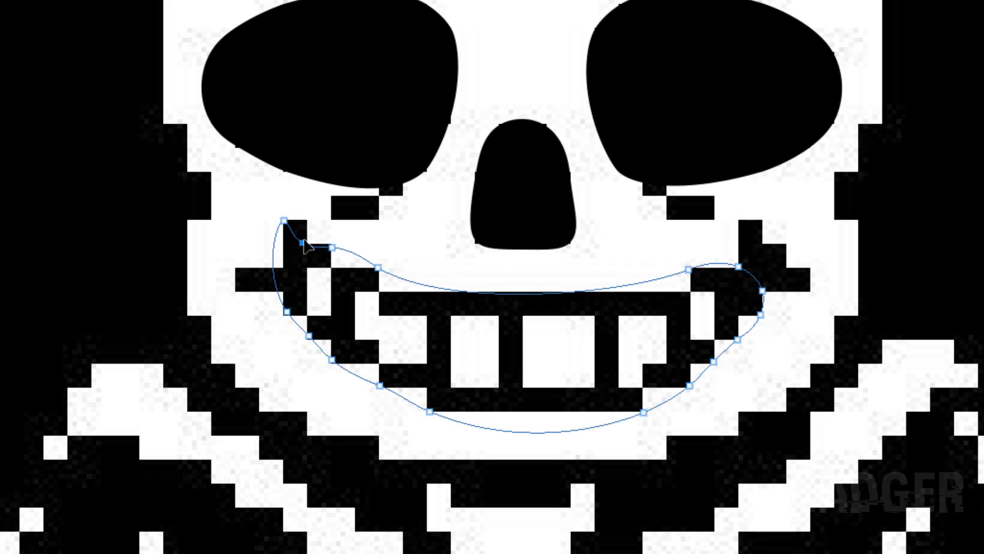
pyautogui.rightClick(457, 345)
pyautogui.click(513, 4)
pyautogui.press('Return')
pyautogui.hotkey('ctrl', 'BackSpace')
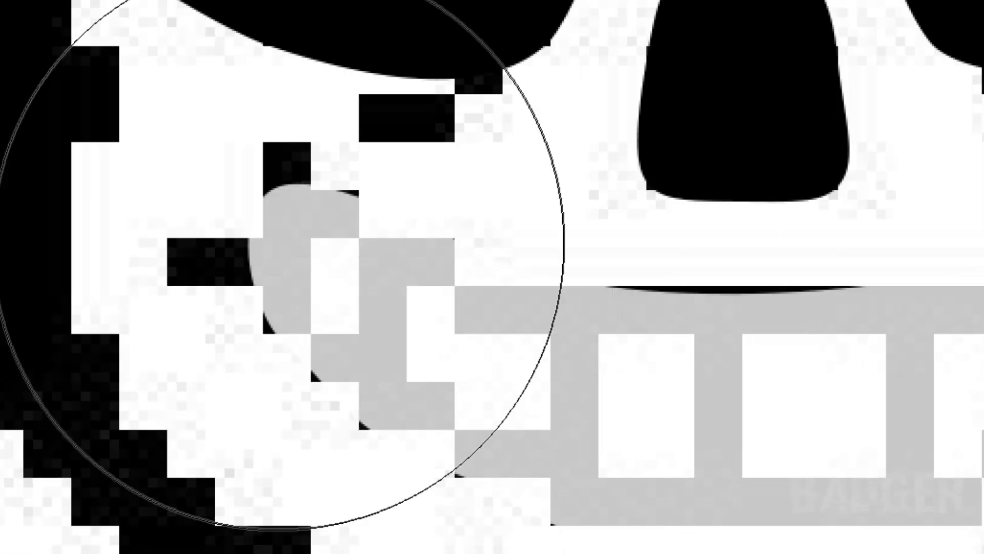
# - Try dark brush shading over the grin and left cheek, then undo it
pyautogui.moveTo(308, 195)
pyautogui.mouseDown()
pyautogui.moveTo(278, 318)
pyautogui.moveTo(335, 203)
pyautogui.mouseUp()
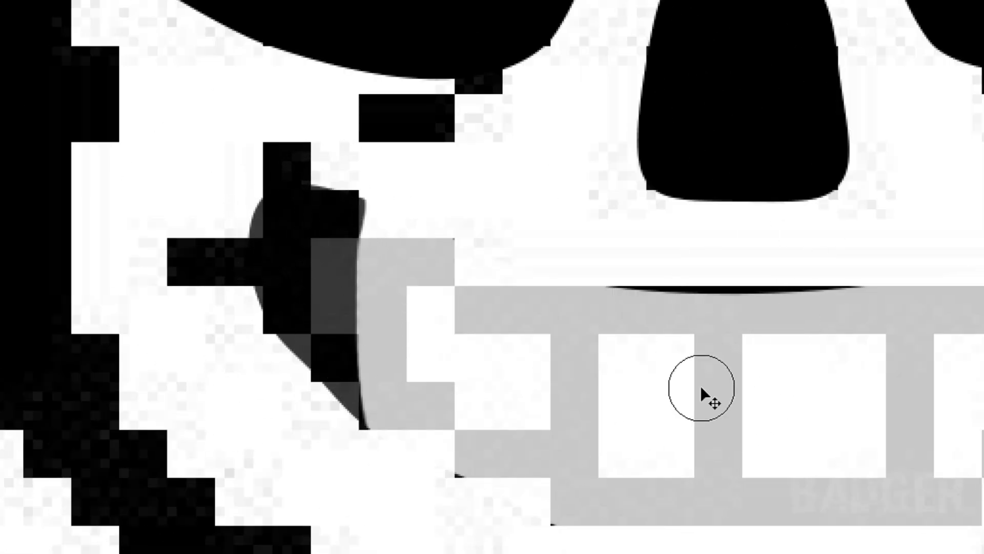
pyautogui.moveTo(417, 257)
pyautogui.mouseDown()
pyautogui.moveTo(374, 248)
pyautogui.moveTo(517, 227)
pyautogui.moveTo(345, 352)
pyautogui.moveTo(362, 180)
pyautogui.mouseUp()
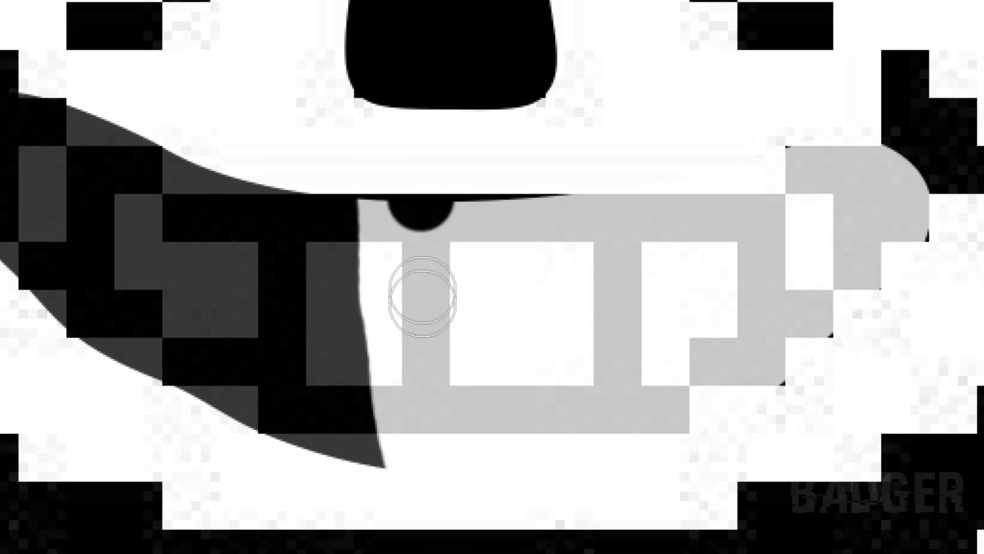
pyautogui.moveTo(421, 297); pyautogui.dragTo(359, 461)
pyautogui.moveTo(452, 216)
pyautogui.mouseDown()
pyautogui.moveTo(622, 248)
pyautogui.moveTo(564, 451)
pyautogui.mouseUp()
pyautogui.moveTo(564, 170)
pyautogui.mouseDown()
pyautogui.moveTo(516, 459)
pyautogui.moveTo(605, 256)
pyautogui.moveTo(652, 425)
pyautogui.moveTo(744, 205)
pyautogui.mouseUp()
pyautogui.hotkey('ctrl', 'z')
pyautogui.hotkey('ctrl', 'z')
pyautogui.hotkey('ctrl', 'z')
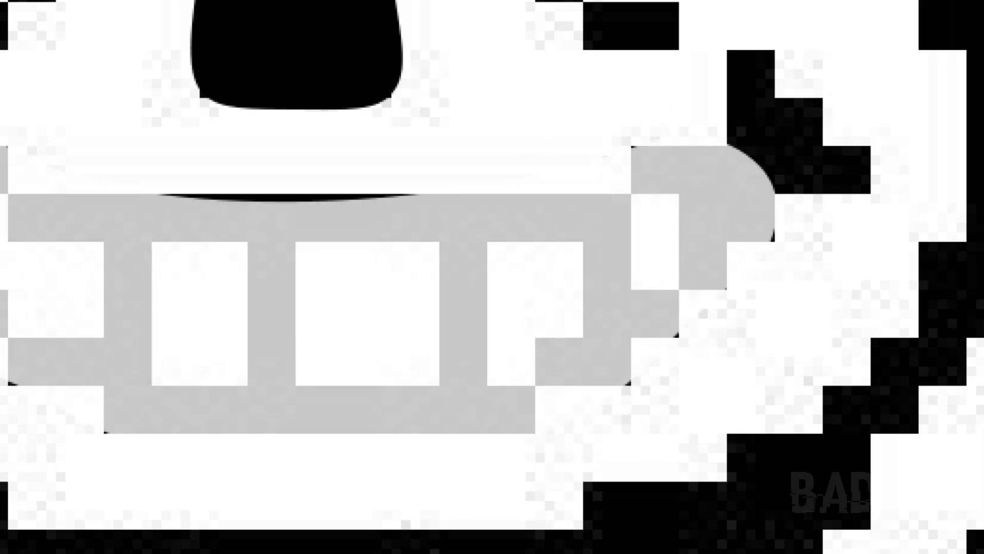
pyautogui.moveTo(128, 128); pyautogui.dragTo(306, 331)
pyautogui.hotkey('ctrl', 'z')
pyautogui.hotkey('ctrl', '-')
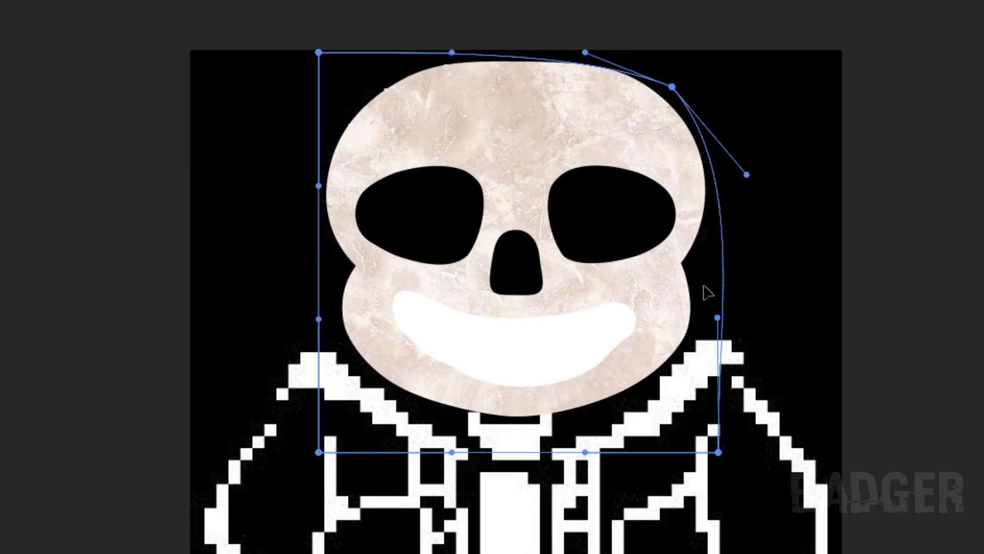
# - Warp the texture's corners and sides around the skull and jaw, then apply it
pyautogui.moveTo(747, 176)
pyautogui.mouseDown()
pyautogui.moveTo(779, 143)
pyautogui.moveTo(786, 207)
pyautogui.mouseUp()
pyautogui.moveTo(659, 169); pyautogui.dragTo(684, 271)
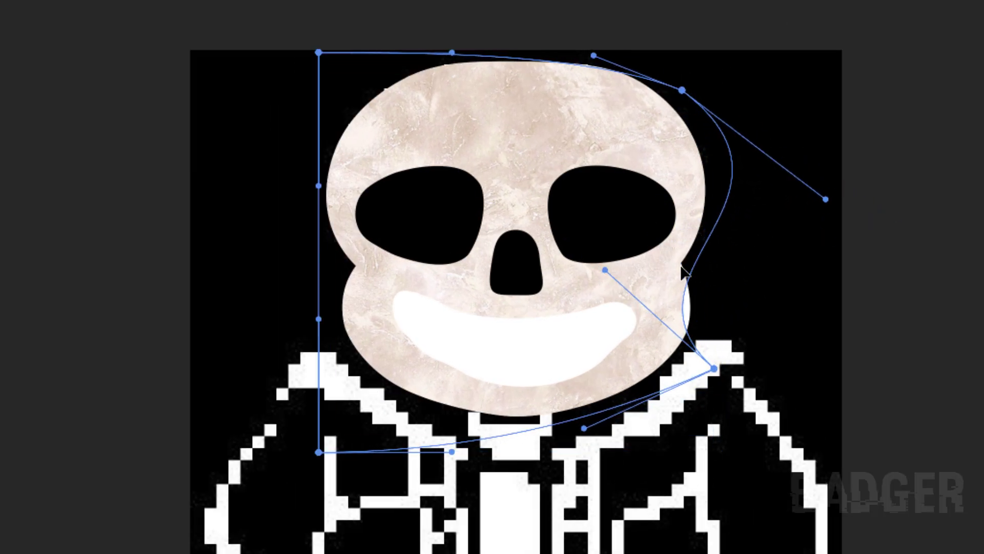
pyautogui.moveTo(585, 428); pyautogui.dragTo(663, 551)
pyautogui.moveTo(319, 446); pyautogui.dragTo(287, 371)
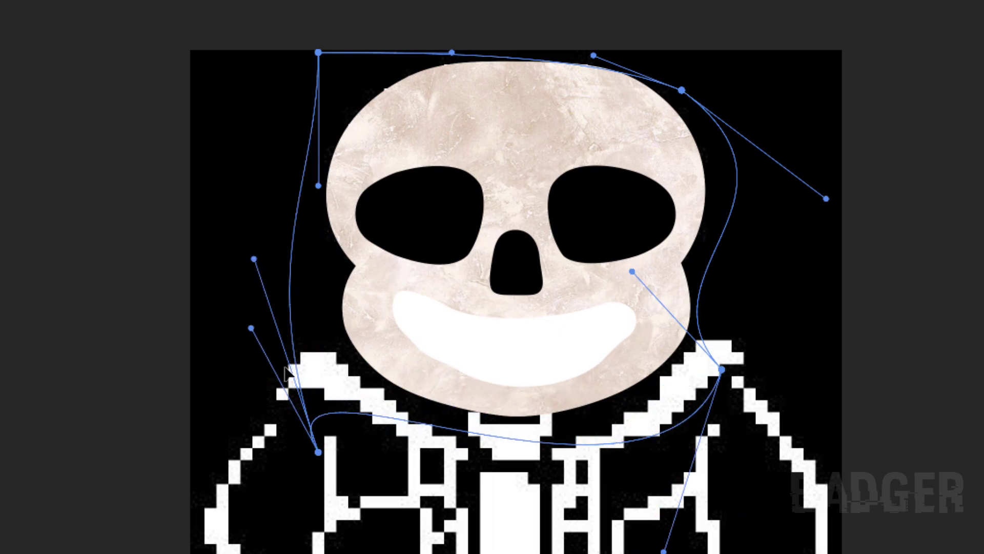
pyautogui.moveTo(319, 53); pyautogui.dragTo(326, 128)
pyautogui.moveTo(317, 199); pyautogui.dragTo(264, 258)
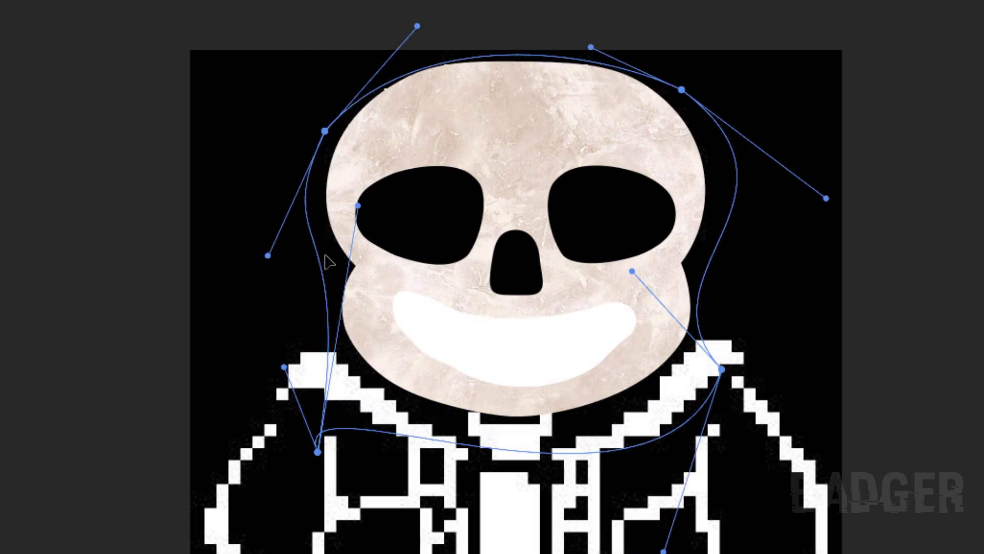
pyautogui.moveTo(259, 187); pyautogui.dragTo(511, 259)
pyautogui.moveTo(317, 452); pyautogui.dragTo(307, 429)
pyautogui.moveTo(501, 237); pyautogui.dragTo(426, 209)
pyautogui.press('Return')
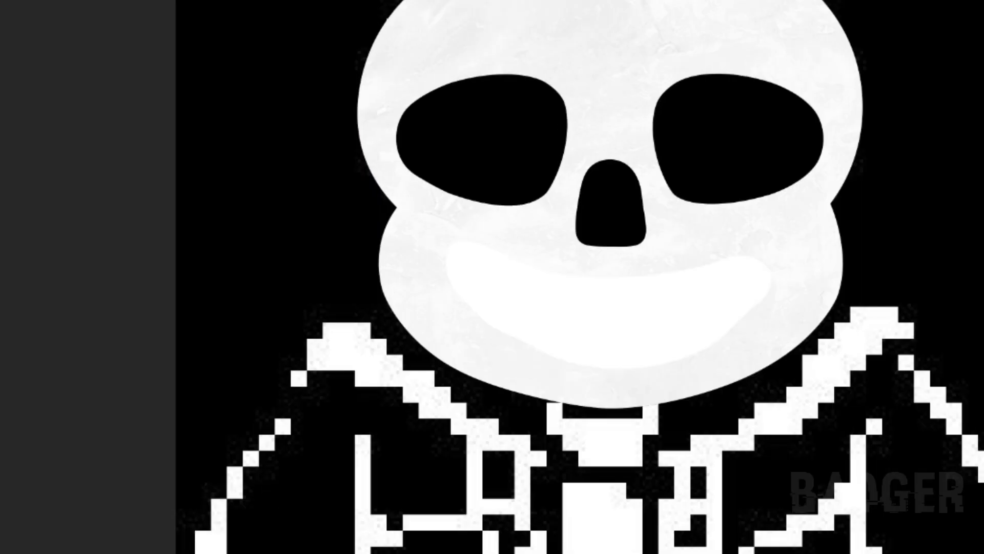
# - Shade soft grey around both eye sockets and the mouth corner, then deselect
pyautogui.rightClick(424, 321)
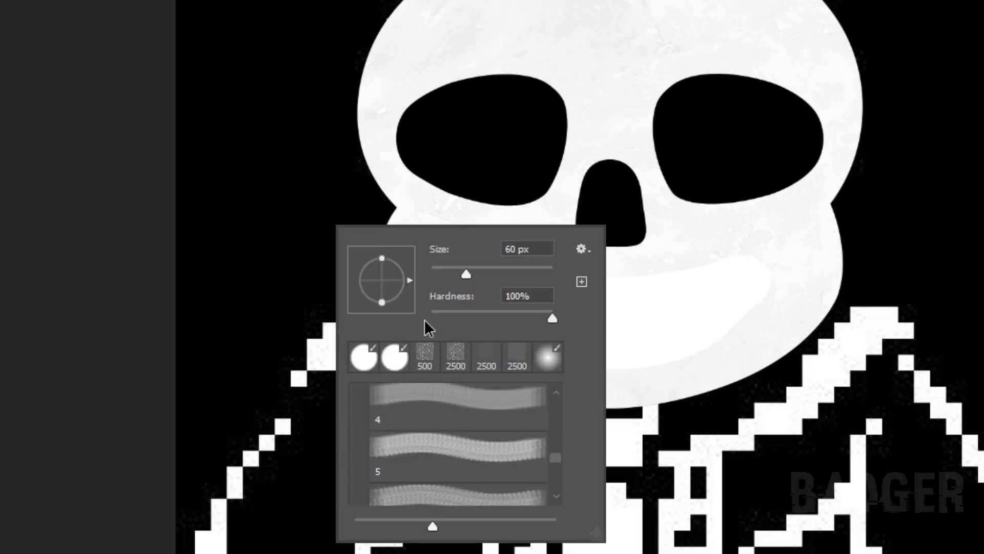
pyautogui.press('Escape')
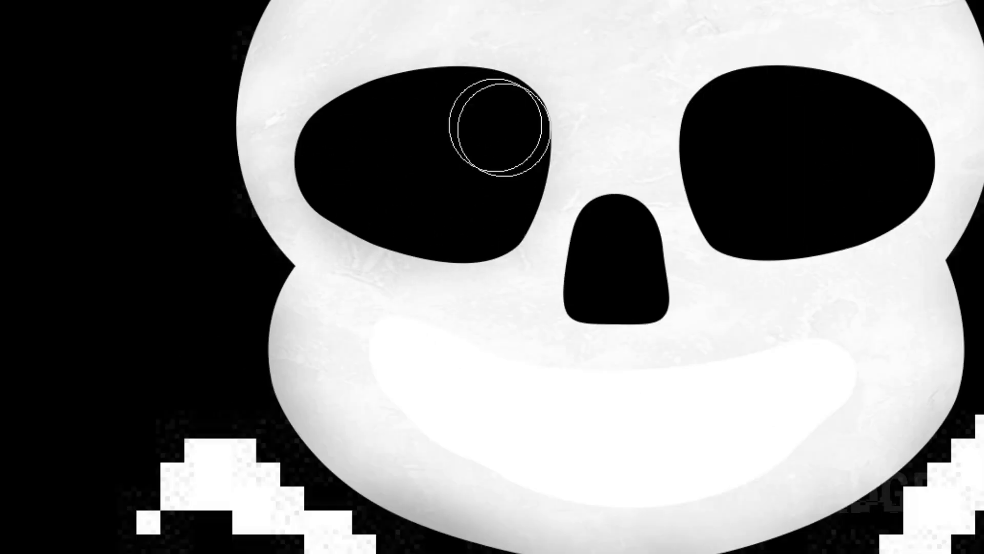
pyautogui.moveTo(500, 127)
pyautogui.mouseDown()
pyautogui.moveTo(439, 275)
pyautogui.moveTo(398, 330)
pyautogui.moveTo(343, 103)
pyautogui.moveTo(445, 328)
pyautogui.mouseUp()
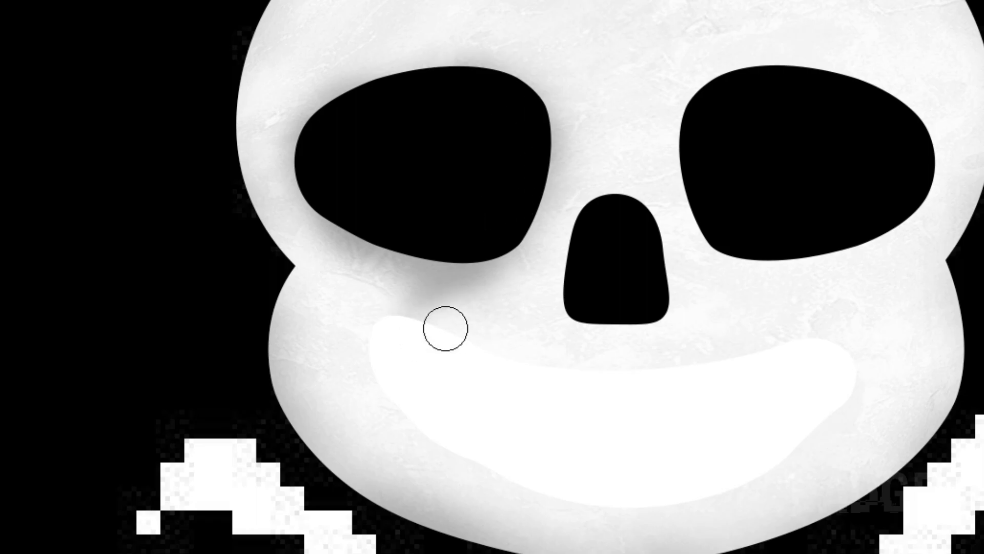
pyautogui.moveTo(516, 323)
pyautogui.mouseDown()
pyautogui.moveTo(633, 149)
pyautogui.moveTo(598, 355)
pyautogui.moveTo(654, 365)
pyautogui.mouseUp()
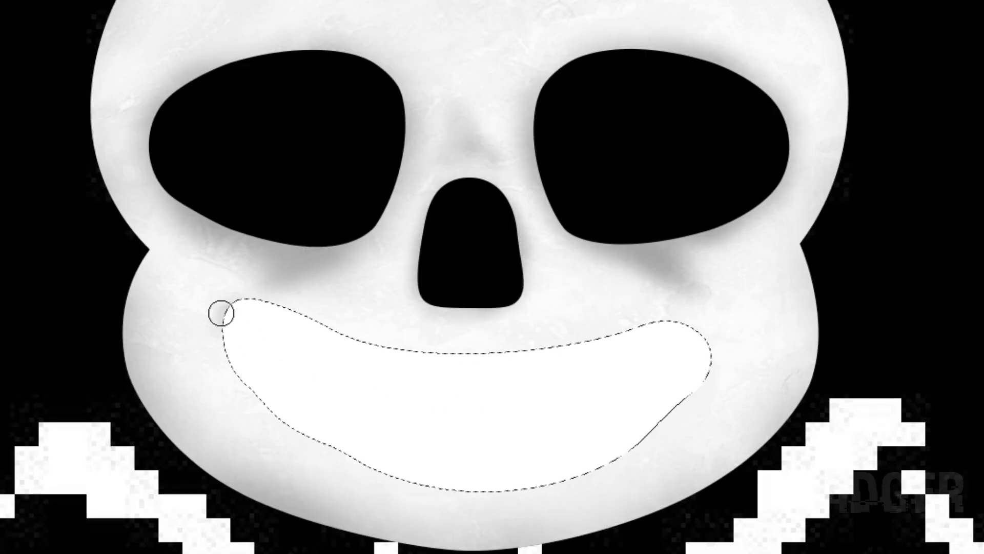
pyautogui.moveTo(221, 313)
pyautogui.mouseDown()
pyautogui.moveTo(452, 475)
pyautogui.moveTo(690, 374)
pyautogui.moveTo(332, 431)
pyautogui.moveTo(722, 328)
pyautogui.moveTo(220, 314)
pyautogui.moveTo(774, 275)
pyautogui.mouseUp()
pyautogui.hotkey('ctrl', 'd')
pyautogui.scroll(2, 484, 299)
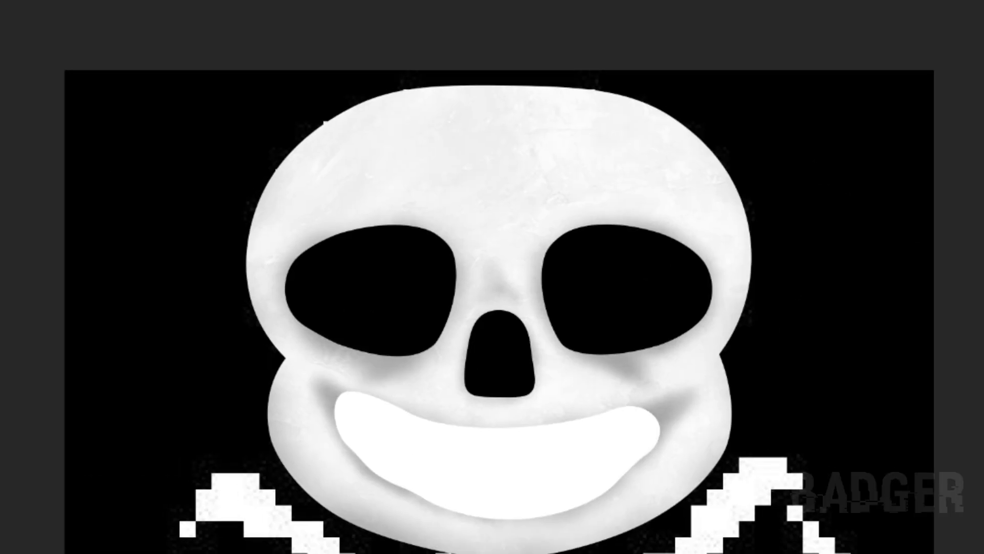
# - Place a tooth shape and shade the left, middle and right teeth with soft grey edges
pyautogui.click(503, 288)
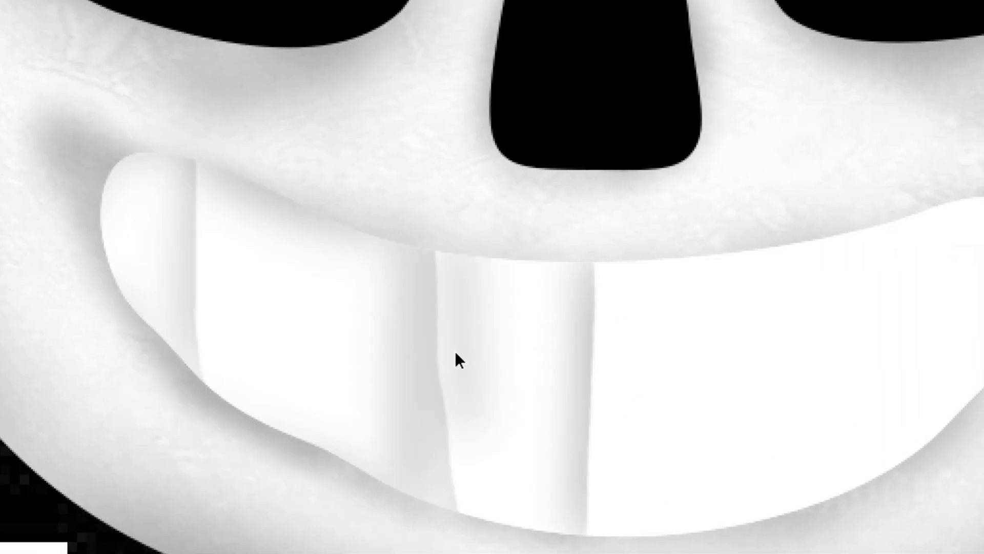
pyautogui.moveTo(456, 356); pyautogui.dragTo(455, 305)
pyautogui.moveTo(439, 536)
pyautogui.mouseDown()
pyautogui.moveTo(444, 275)
pyautogui.moveTo(411, 464)
pyautogui.moveTo(446, 288)
pyautogui.mouseUp()
pyautogui.moveTo(694, 314); pyautogui.dragTo(497, 276)
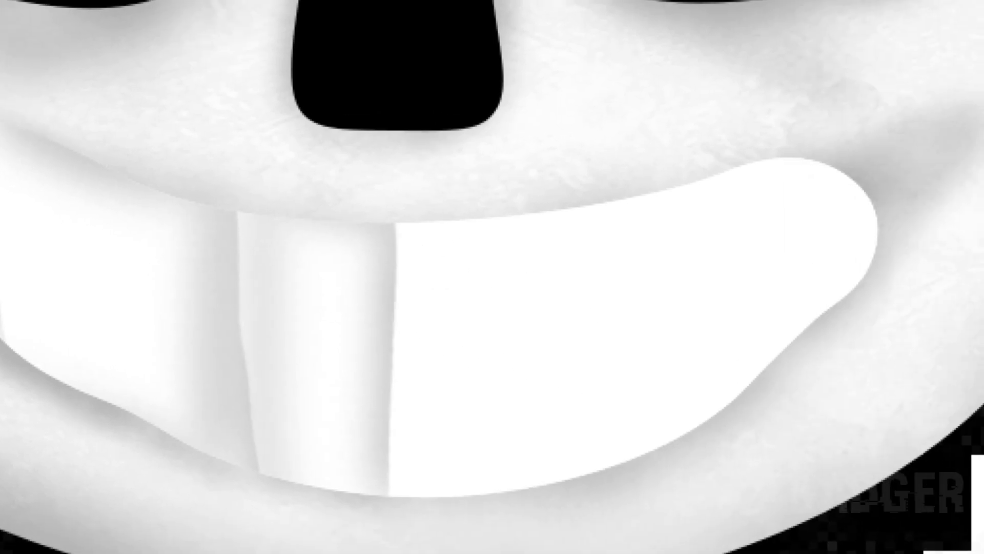
pyautogui.moveTo(424, 510); pyautogui.dragTo(345, 519)
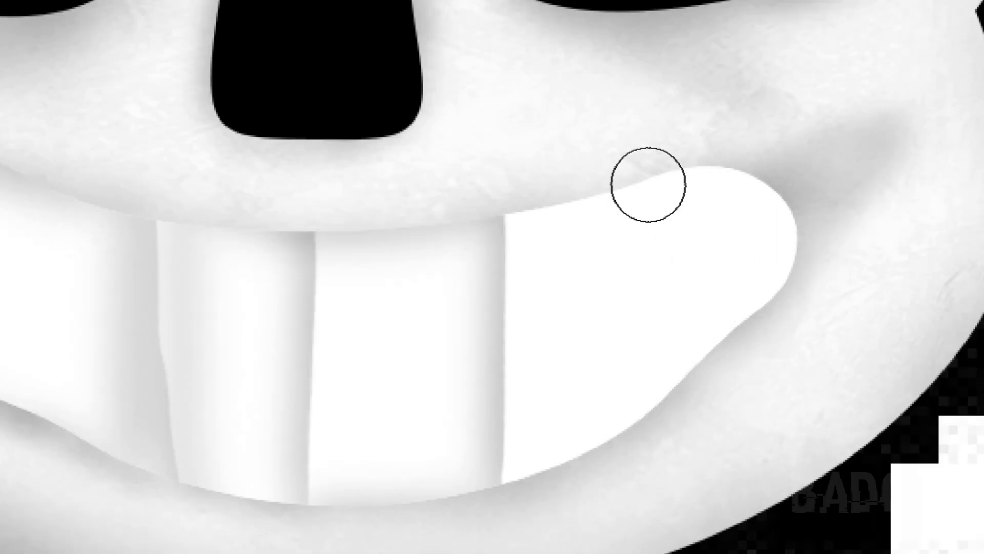
pyautogui.moveTo(649, 184); pyautogui.dragTo(650, 426)
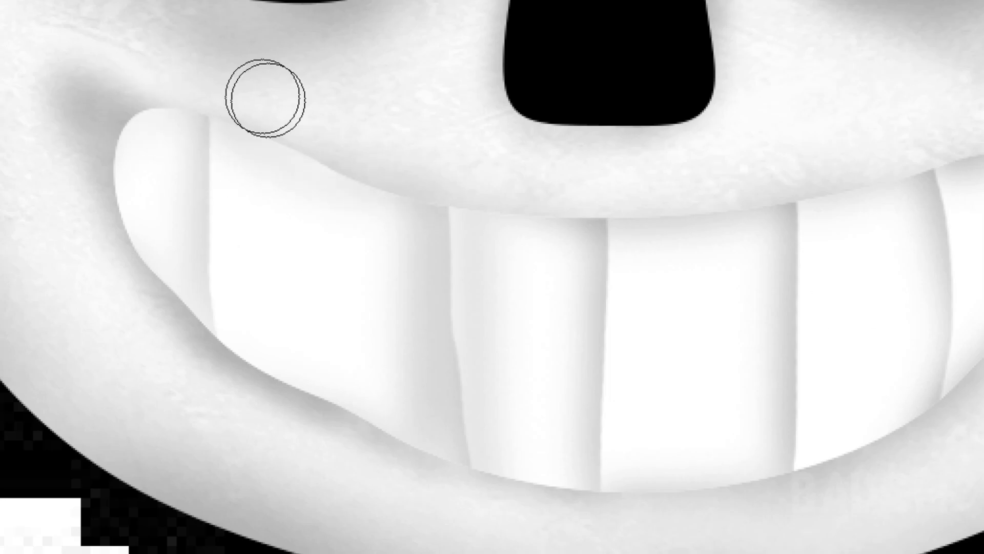
pyautogui.moveTo(320, 292)
pyautogui.mouseDown()
pyautogui.moveTo(315, 189)
pyautogui.moveTo(338, 362)
pyautogui.moveTo(298, 318)
pyautogui.mouseUp()
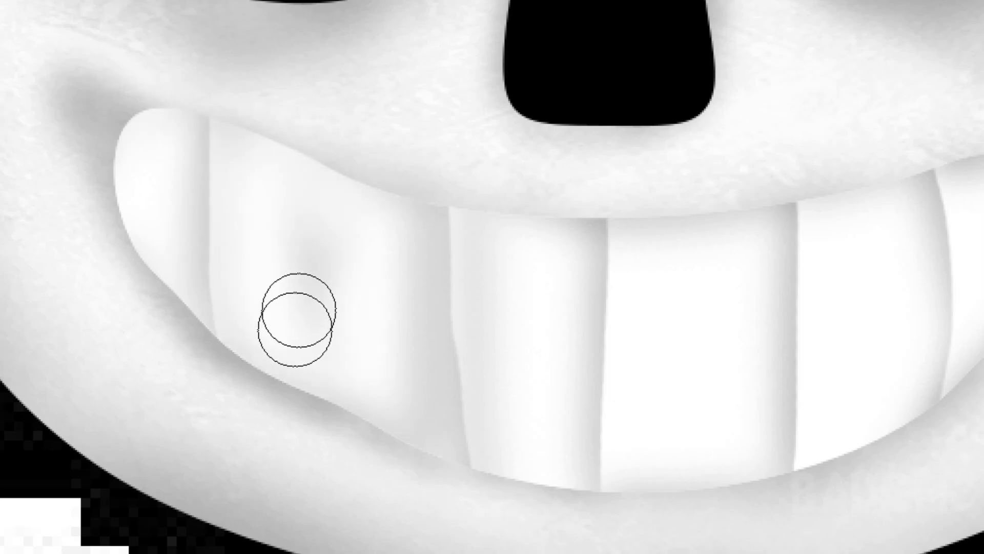
pyautogui.moveTo(405, 345); pyautogui.dragTo(354, 388)
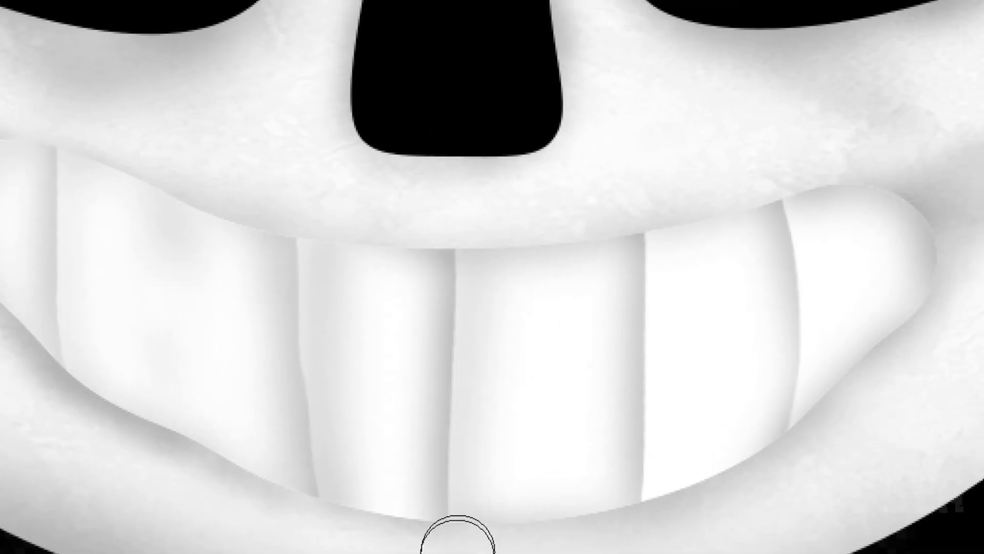
pyautogui.moveTo(458, 536); pyautogui.dragTo(558, 396)
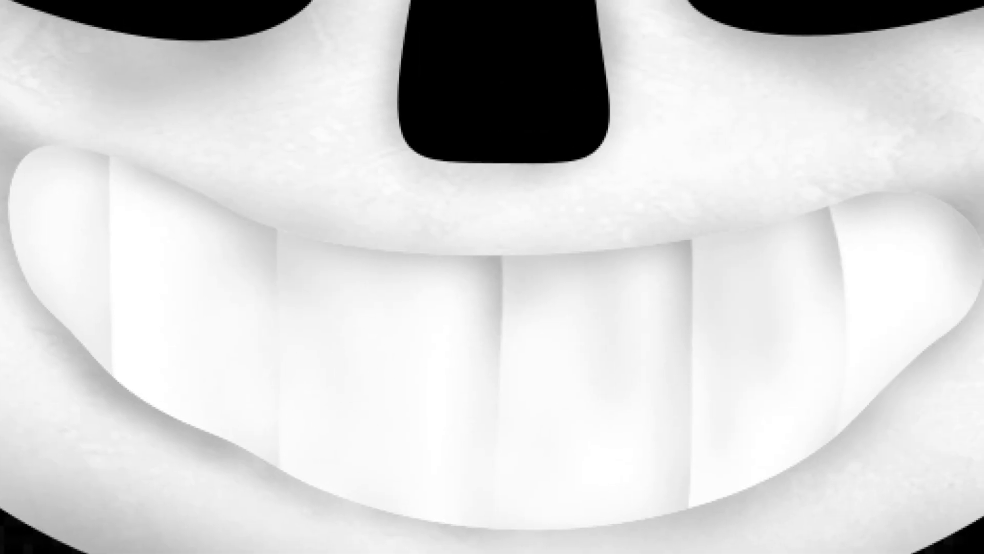
# - Darken the shading along the left tooth's edge and the gap between two teeth
pyautogui.moveTo(107, 185); pyautogui.dragTo(122, 395)
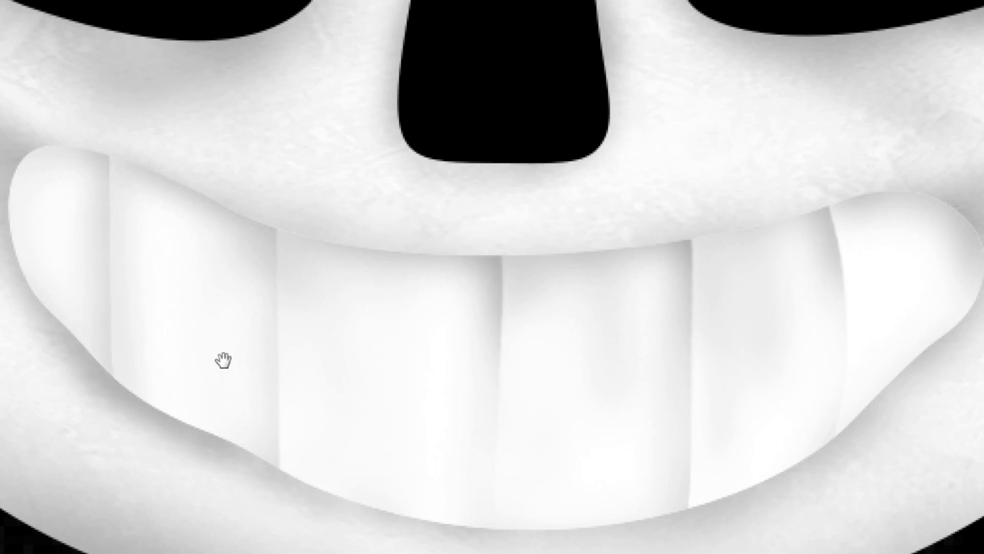
pyautogui.moveTo(224, 360); pyautogui.dragTo(425, 362)
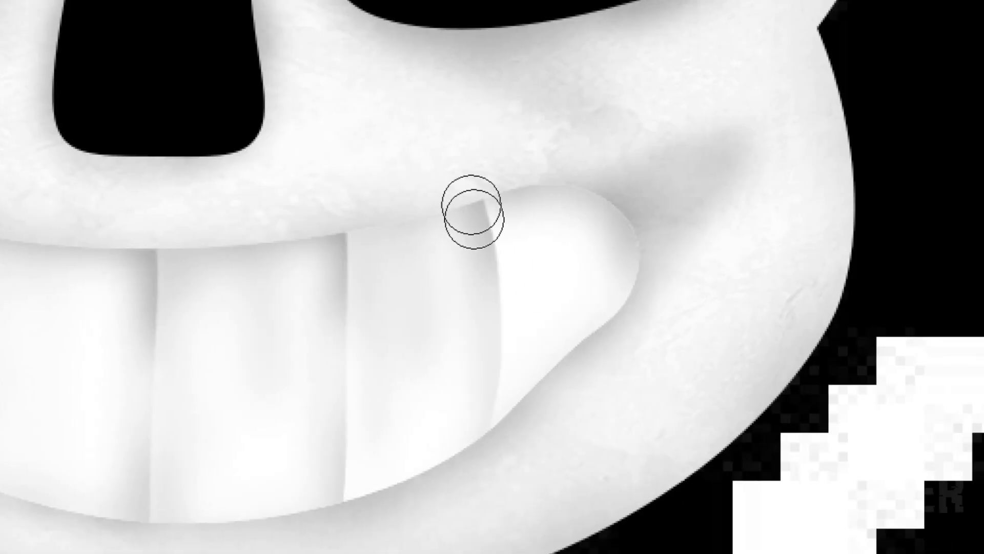
pyautogui.moveTo(485, 207); pyautogui.dragTo(534, 418)
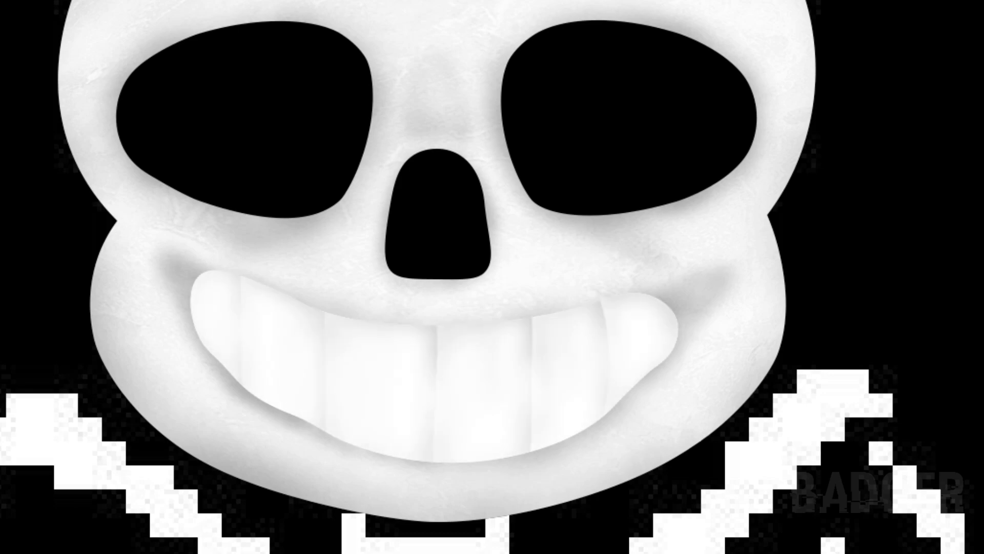
pyautogui.scroll(3, 189, 302)
pyautogui.hscroll(5, 567, 292)
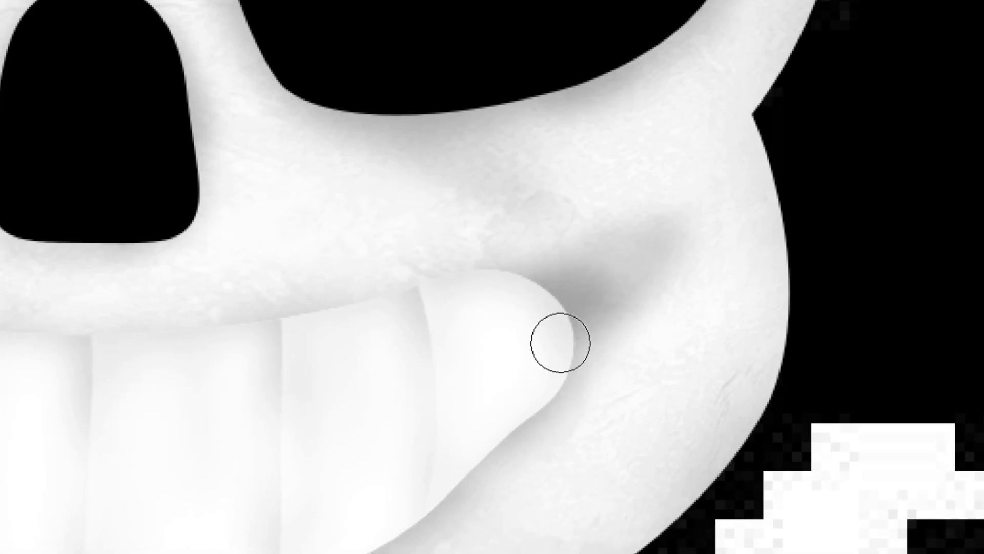
pyautogui.scroll(-2, 592, 300)
pyautogui.scroll(-3, 483, 374)
pyautogui.hscroll(-8, 703, 406)
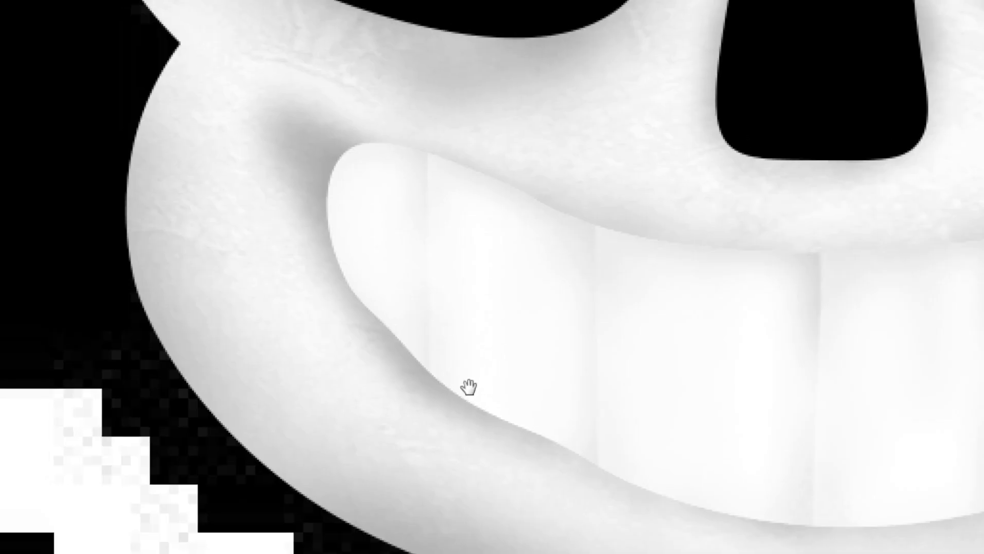
pyautogui.scroll(2, 468, 389)
pyautogui.hscroll(2, 336, 92)
pyautogui.hscroll(6, 538, 341)
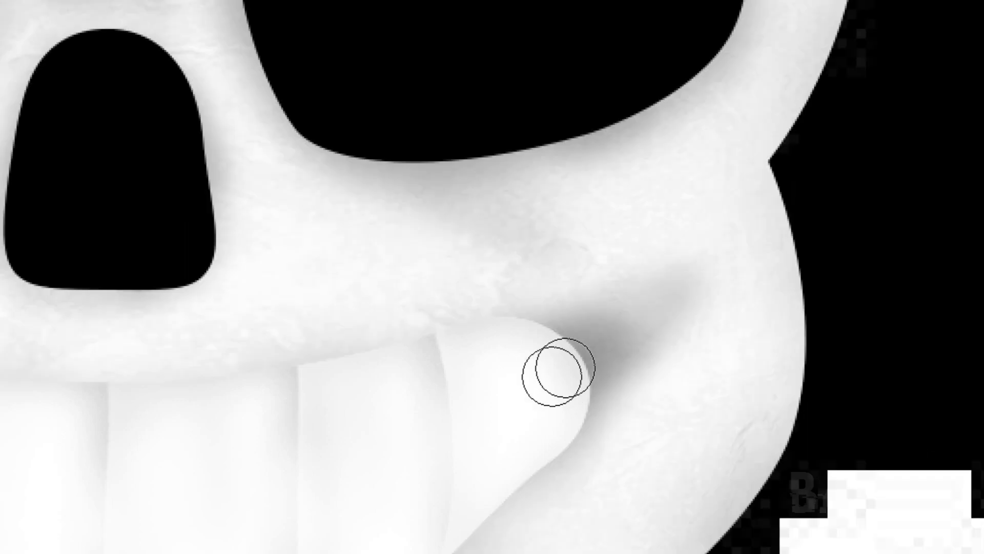
pyautogui.scroll(-3, 577, 349)
pyautogui.hscroll(-3, 356, 156)
pyautogui.hscroll(-10, 538, 174)
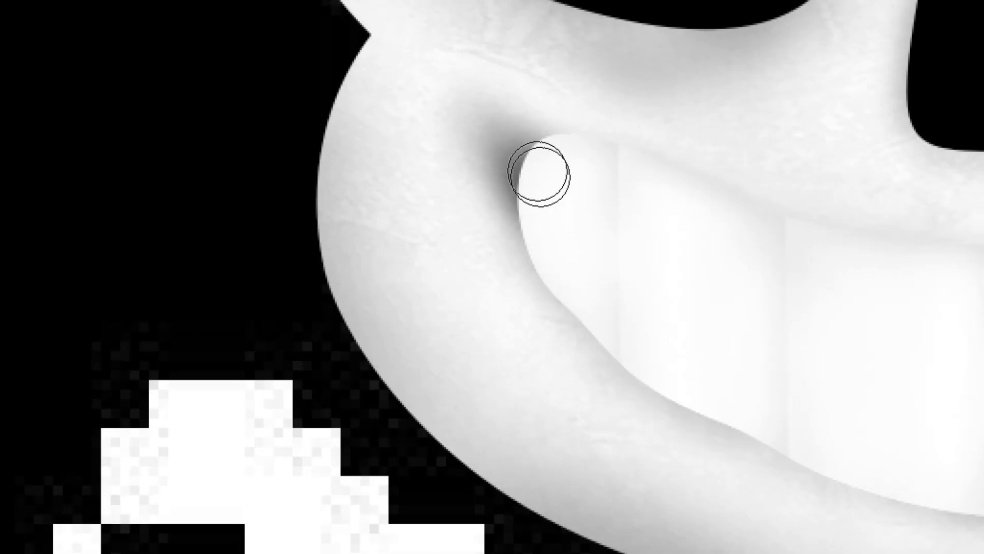
# - Deepen the shadows at the smile's corner and the cheek beside it
pyautogui.moveTo(518, 150); pyautogui.dragTo(461, 114)
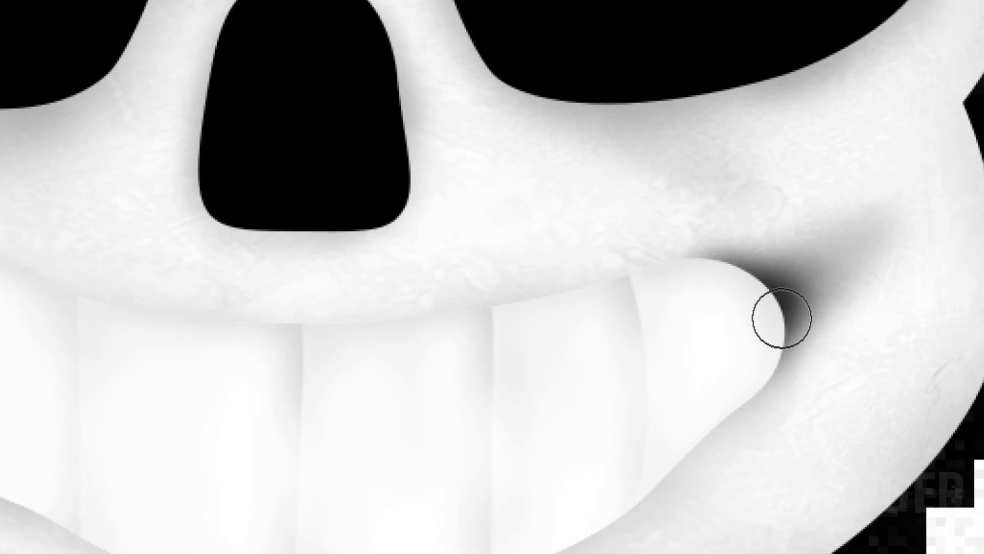
pyautogui.hotkey('ctrl', '0')
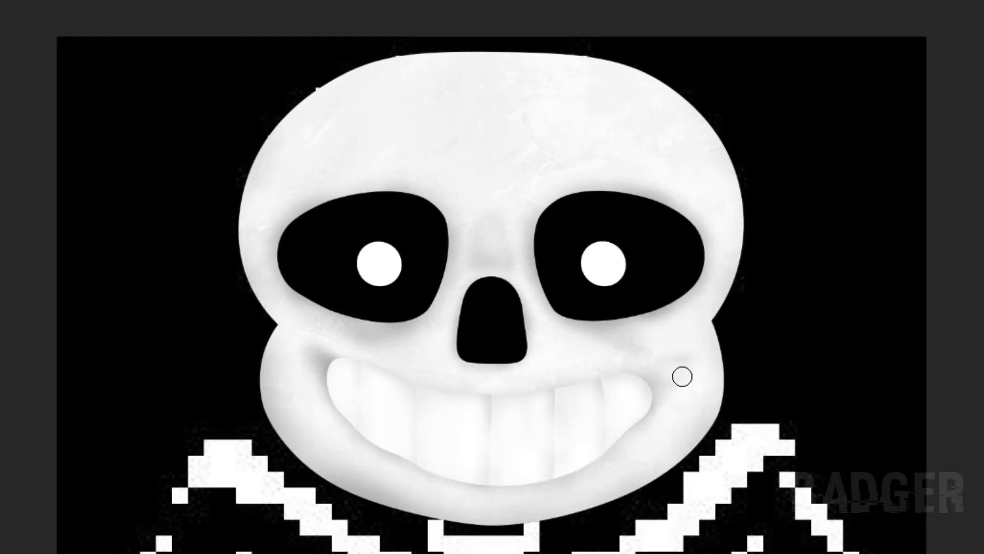
pyautogui.scroll(5, 309, 352)
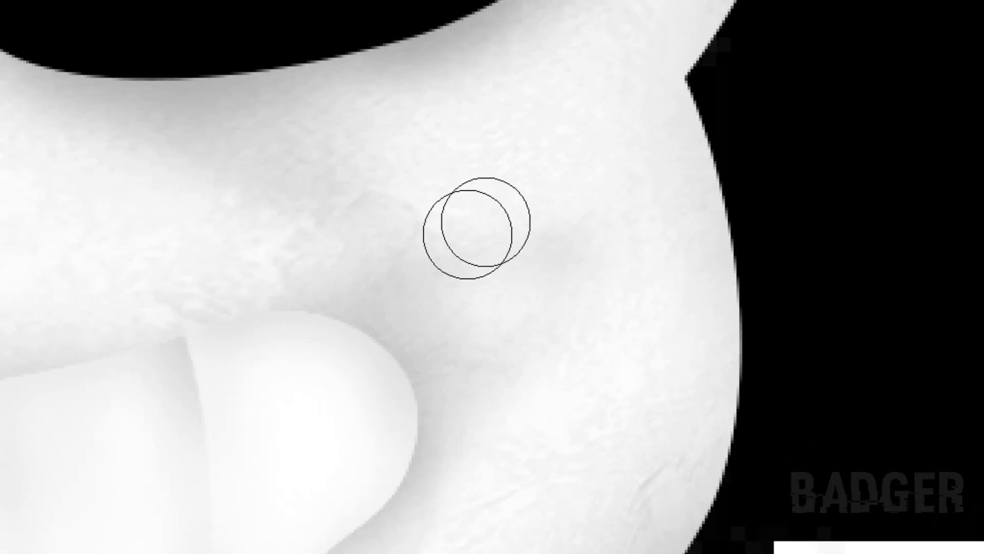
pyautogui.moveTo(473, 230); pyautogui.dragTo(536, 420)
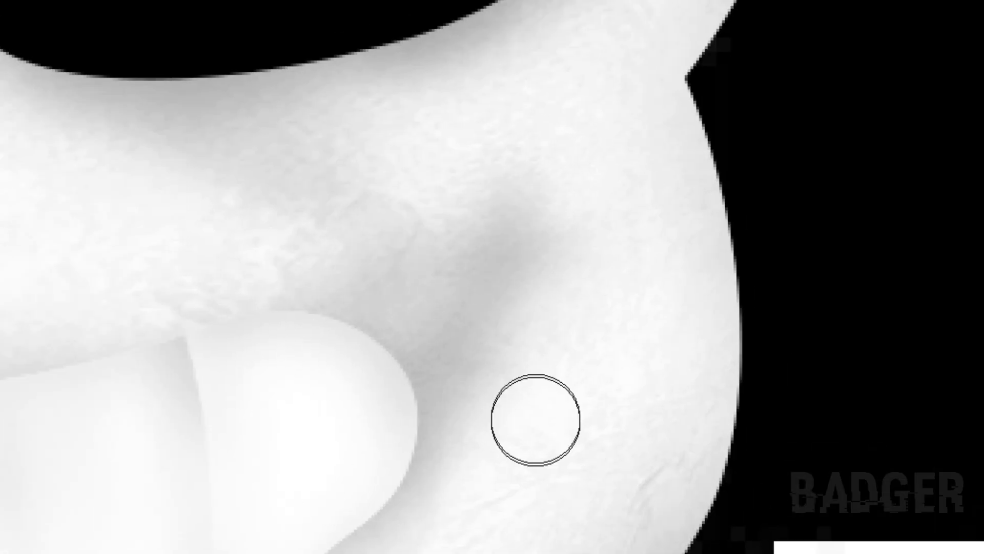
pyautogui.hotkey('ctrl', '0')
pyautogui.scroll(3, 224, 315)
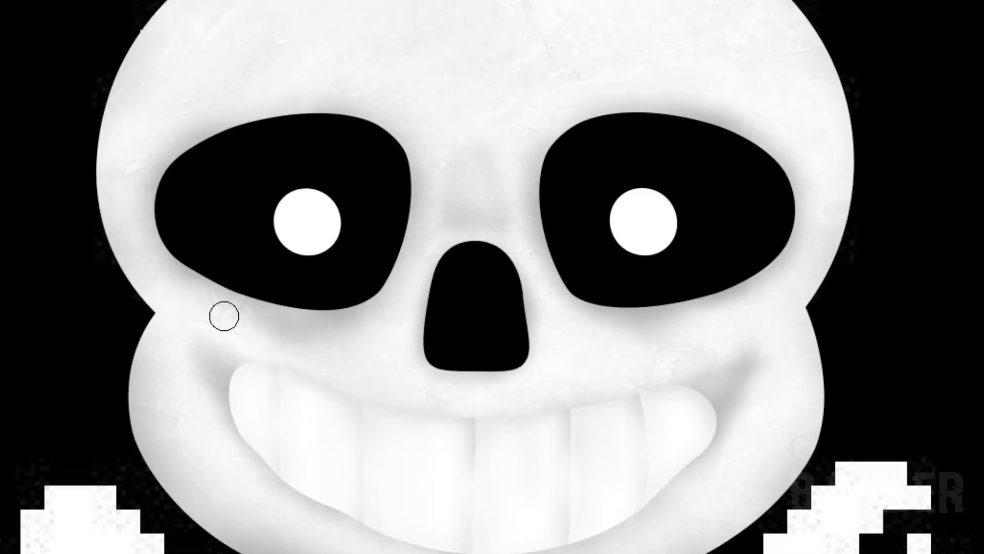
# - Start the Pen outline along the hoodie's edge up to the shoulder seam
pyautogui.scroll(-5, 623, 318)
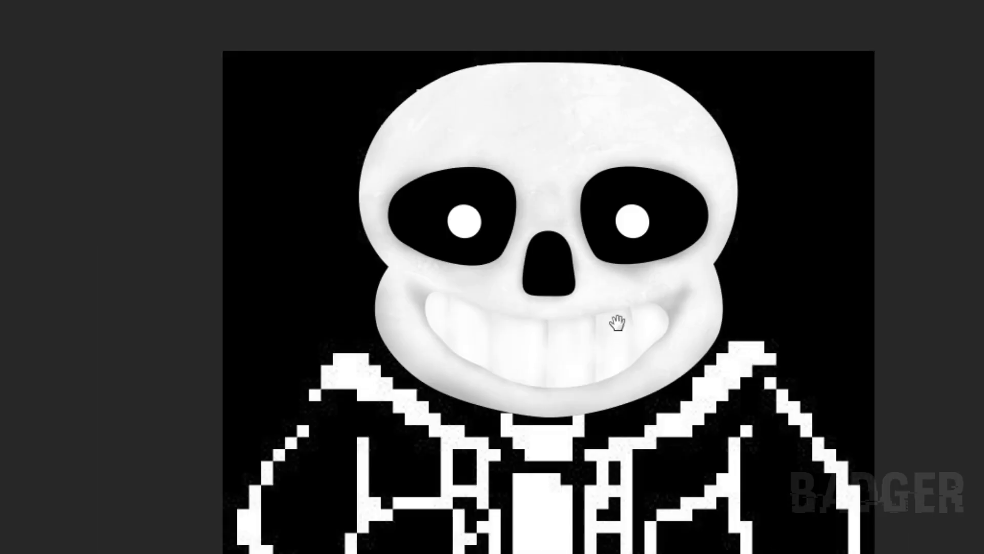
pyautogui.scroll(1, 509, 167)
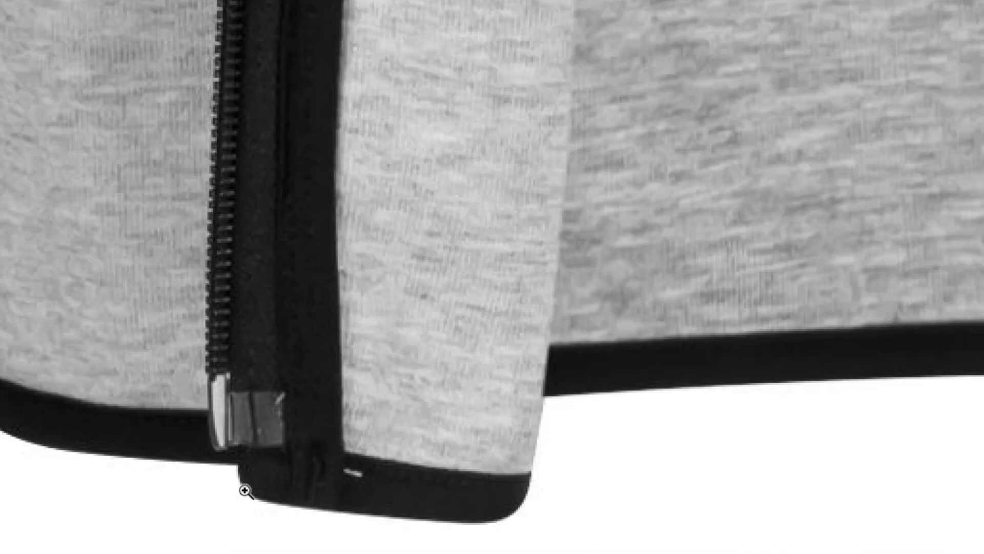
pyautogui.moveTo(602, 82)
pyautogui.mouseDown()
pyautogui.moveTo(486, 484)
pyautogui.moveTo(435, 411)
pyautogui.mouseUp()
pyautogui.scroll(2, 402, 159)
pyautogui.scroll(-3, 402, 159)
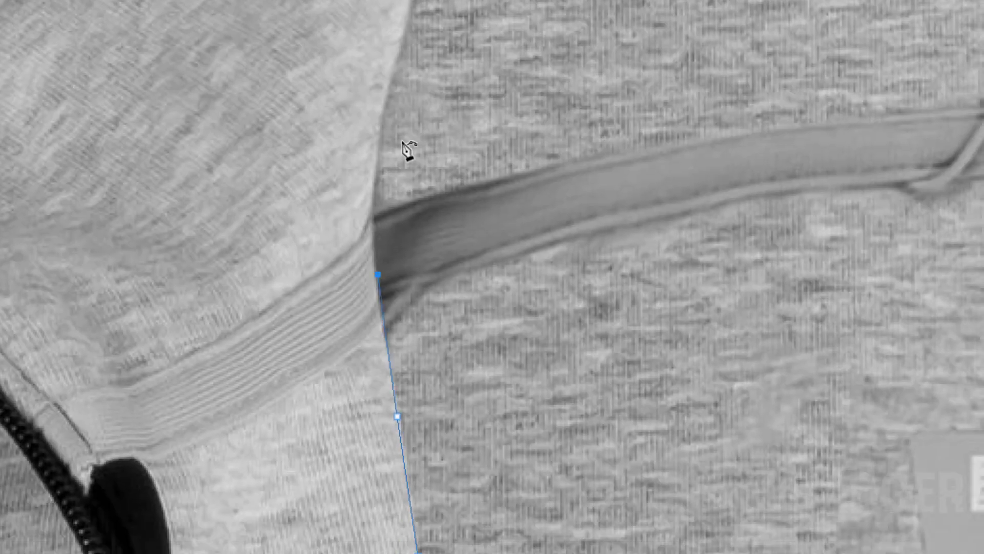
pyautogui.scroll(3, 300, 456)
pyautogui.click(898, 326)
pyautogui.scroll(-5, 204, 409)
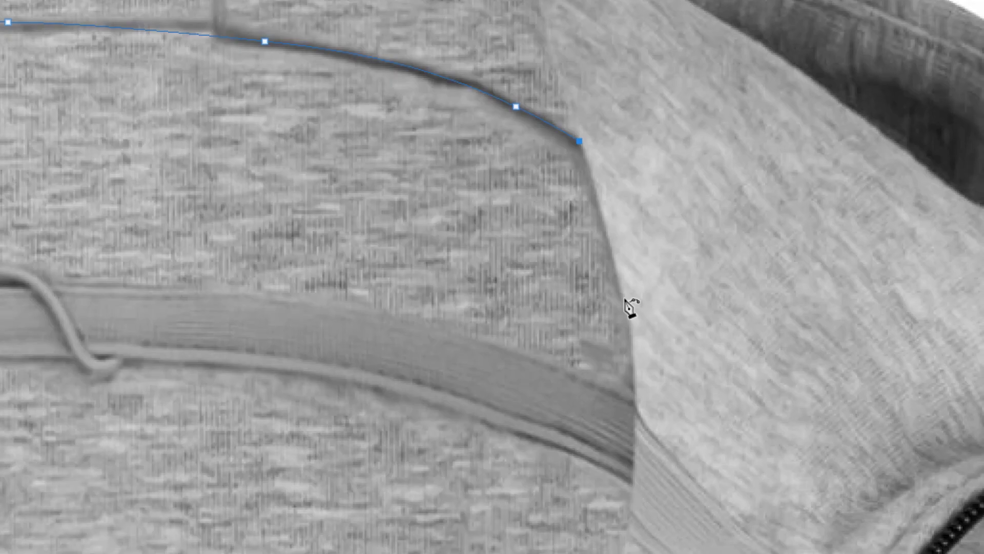
pyautogui.scroll(-5, 631, 308)
pyautogui.scroll(-5, 648, 499)
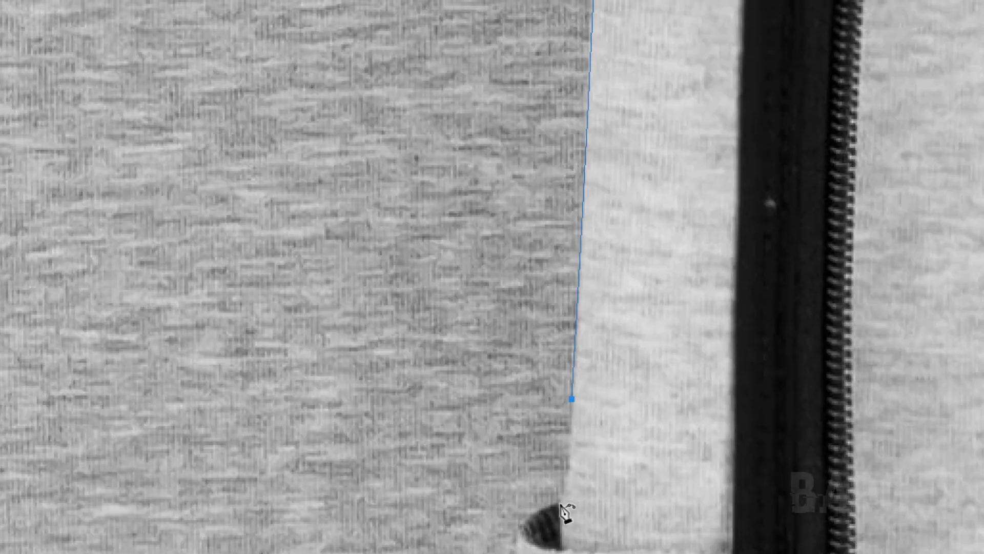
pyautogui.scroll(-3, 561, 516)
pyautogui.scroll(-3, 510, 488)
pyautogui.scroll(-3, 510, 291)
pyautogui.scroll(-5, 513, 256)
# - Continue the hoodie outline around the sleeve hem, zipper pull and collar curve
pyautogui.click(534, 201)
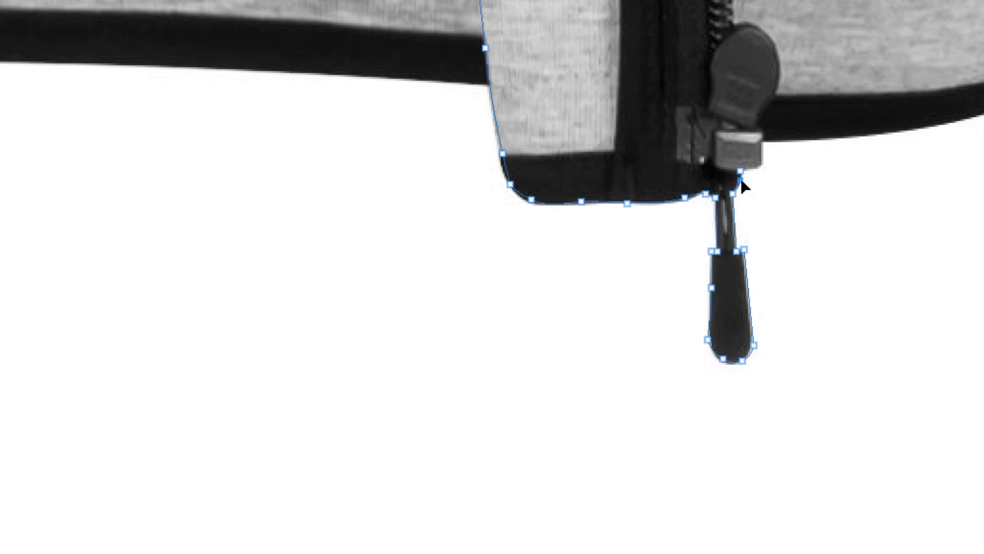
pyautogui.scroll(5, 766, 172)
pyautogui.hscroll(2, 766, 172)
pyautogui.click(595, 507)
pyautogui.click(593, 496)
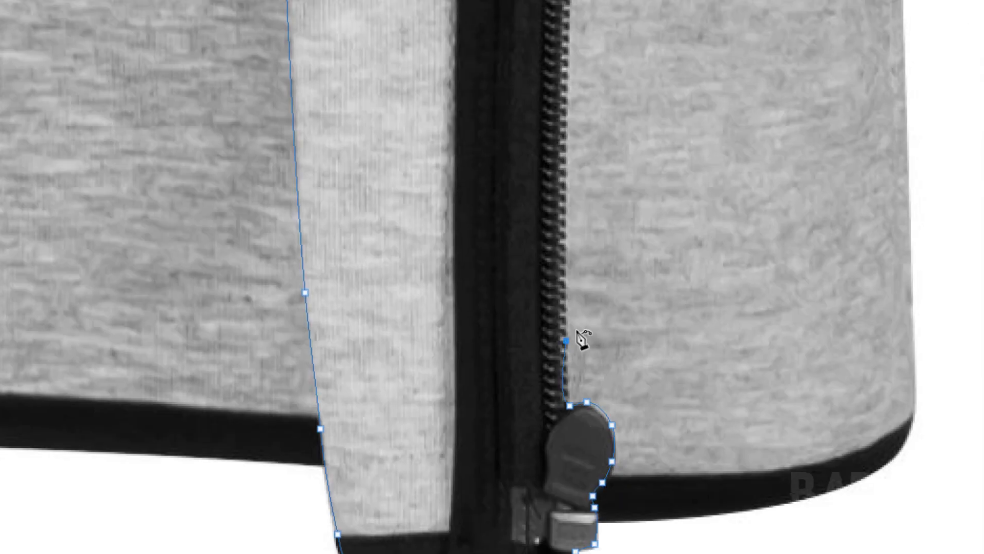
pyautogui.moveTo(583, 64)
pyautogui.mouseDown()
pyautogui.moveTo(562, 84)
pyautogui.moveTo(530, 186)
pyautogui.moveTo(601, 114)
pyautogui.moveTo(687, 369)
pyautogui.mouseUp()
pyautogui.scroll(-2, 688, 369)
pyautogui.scroll(5, 644, 257)
pyautogui.click(536, 447)
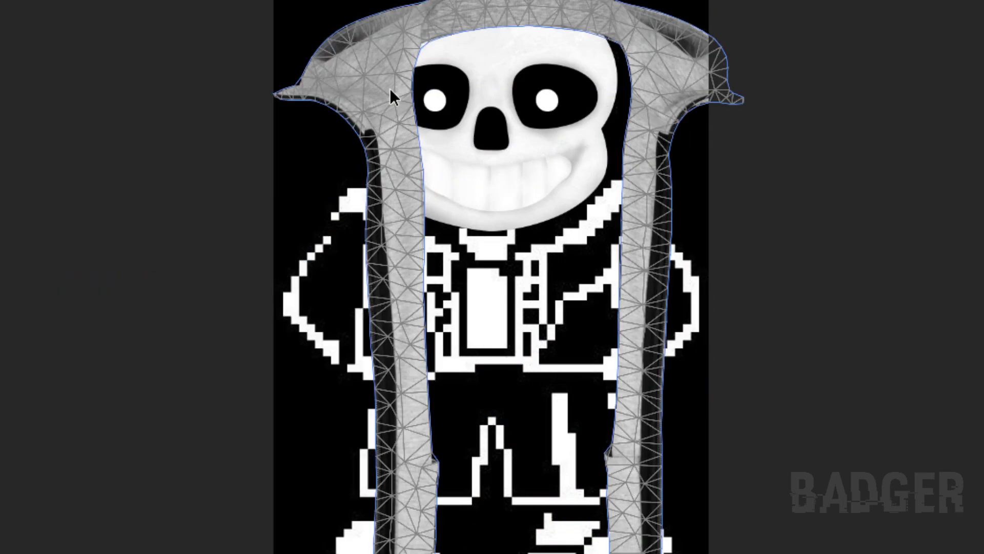
# - Pin the hood, tilt its top over the skull, and bend the right strand down
pyautogui.click(385, 81)
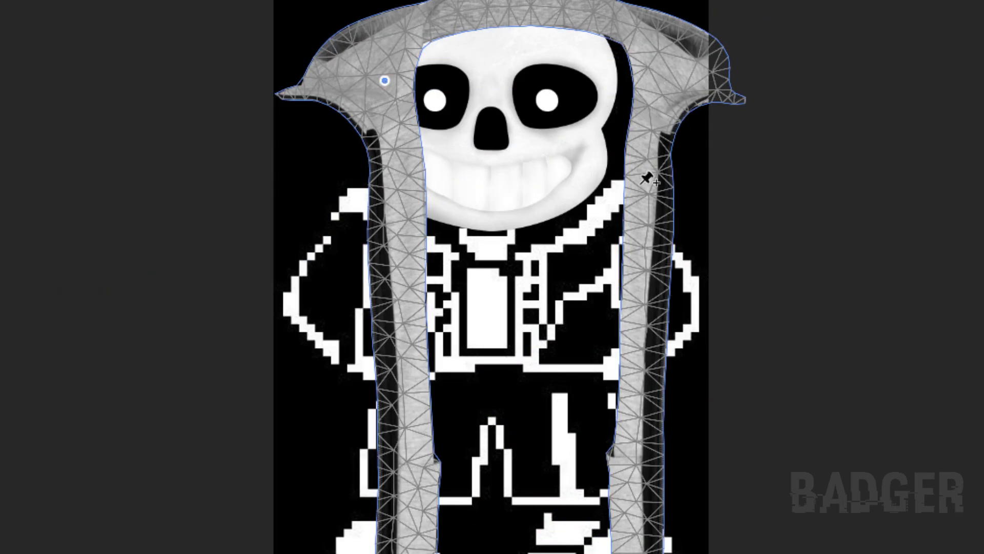
pyautogui.moveTo(384, 80); pyautogui.dragTo(406, 216)
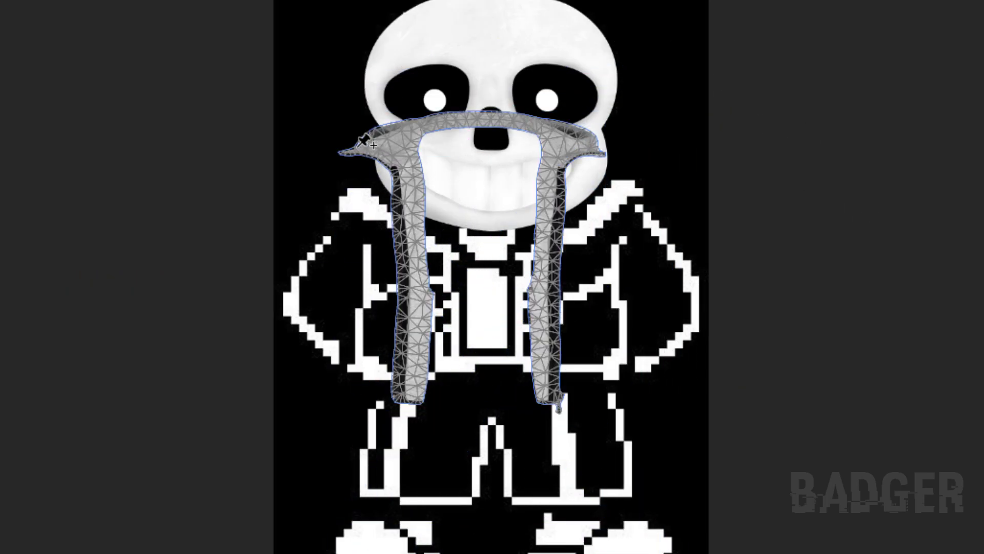
pyautogui.click(361, 144)
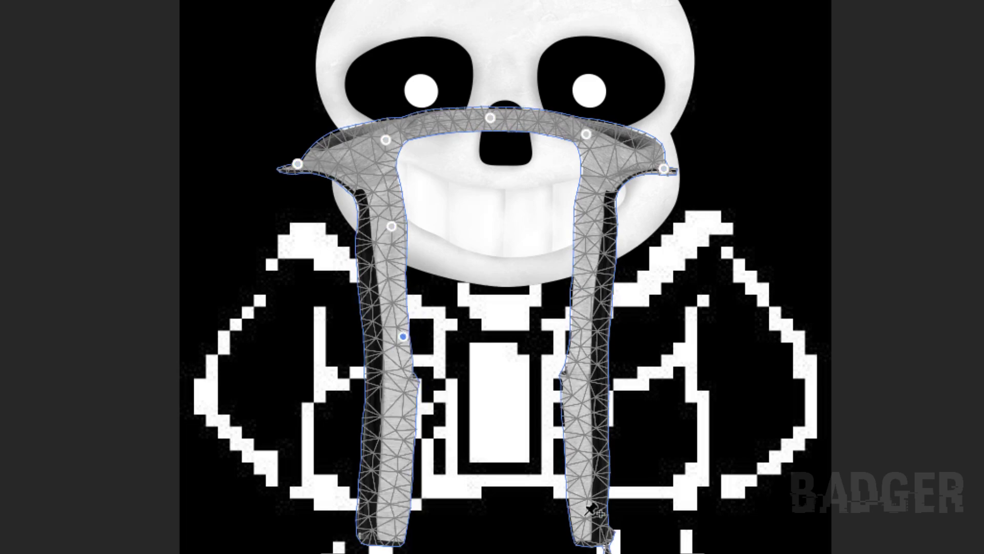
pyautogui.moveTo(513, 116); pyautogui.dragTo(739, 205)
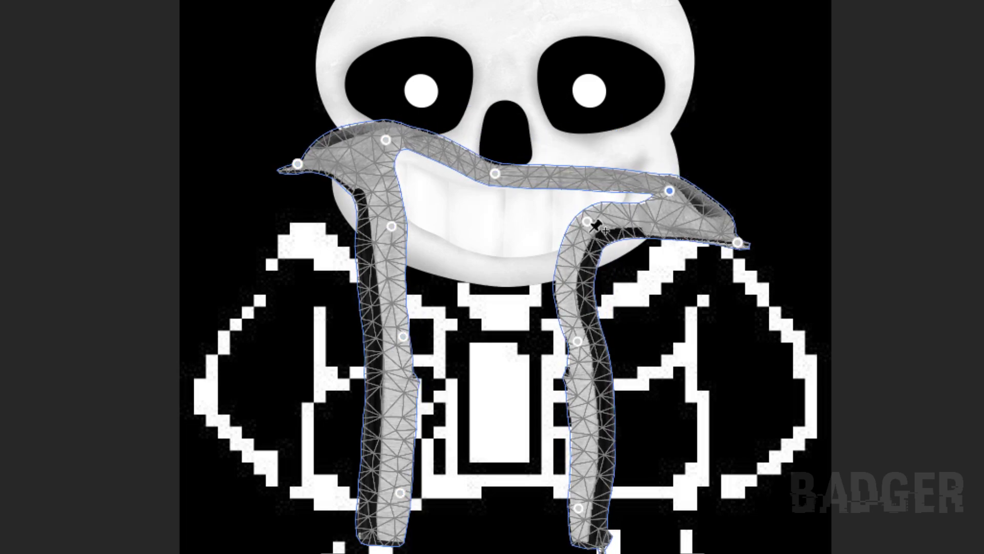
pyautogui.moveTo(594, 225)
pyautogui.mouseDown()
pyautogui.moveTo(623, 485)
pyautogui.moveTo(586, 493)
pyautogui.mouseUp()
pyautogui.moveTo(602, 310); pyautogui.dragTo(584, 315)
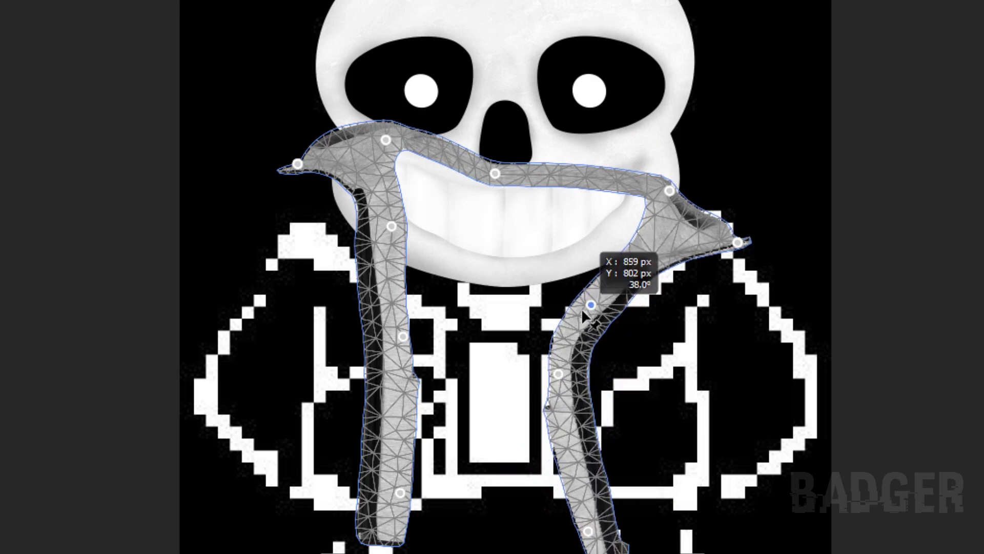
pyautogui.moveTo(588, 531); pyautogui.dragTo(581, 490)
pyautogui.moveTo(405, 236)
pyautogui.mouseDown()
pyautogui.moveTo(386, 274)
pyautogui.moveTo(419, 311)
pyautogui.mouseUp()
# - Add more pins, drape the left strand down the chest, and commit the warp
pyautogui.click(590, 198)
pyautogui.moveTo(495, 174)
pyautogui.mouseDown()
pyautogui.moveTo(435, 195)
pyautogui.moveTo(423, 180)
pyautogui.mouseUp()
pyautogui.moveTo(308, 241); pyautogui.dragTo(317, 217)
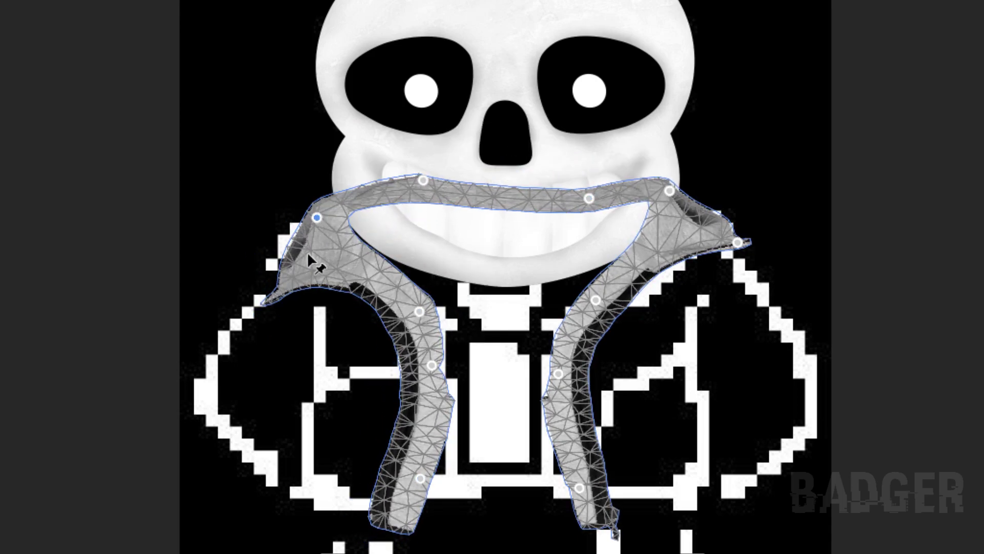
pyautogui.click(280, 247)
pyautogui.click(717, 216)
pyautogui.moveTo(432, 365); pyautogui.dragTo(442, 394)
pyautogui.moveTo(421, 479); pyautogui.dragTo(435, 480)
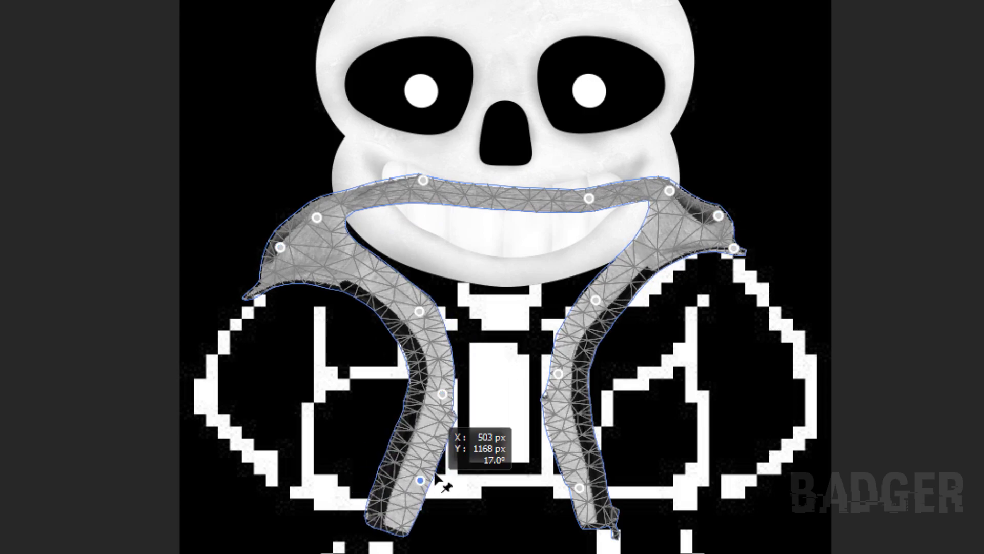
pyautogui.moveTo(580, 487); pyautogui.dragTo(574, 478)
pyautogui.press('Return')
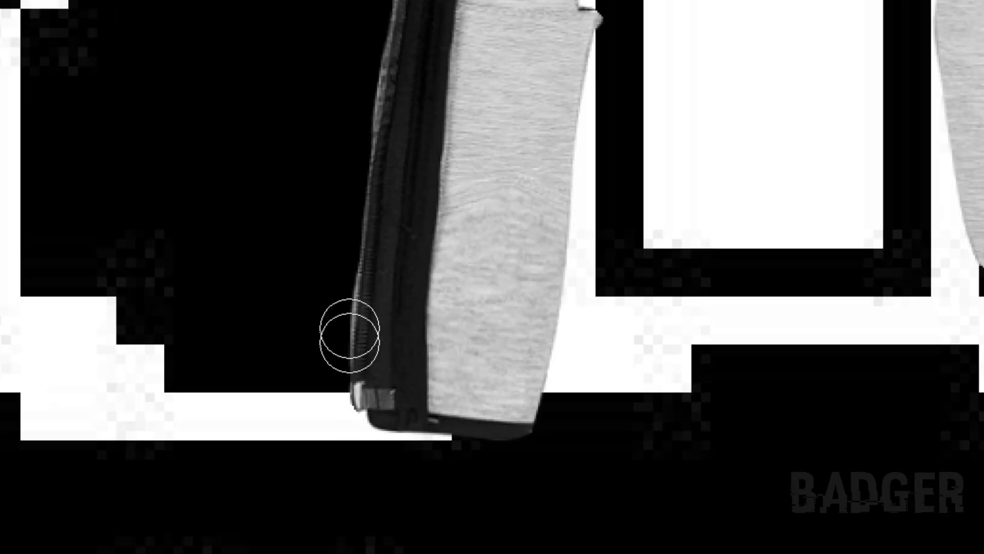
# - Mask away the hood's dark edges and zipper edge, and trim both strap ends at the grin
pyautogui.moveTo(352, 334)
pyautogui.mouseDown()
pyautogui.moveTo(391, 145)
pyautogui.moveTo(406, 438)
pyautogui.mouseUp()
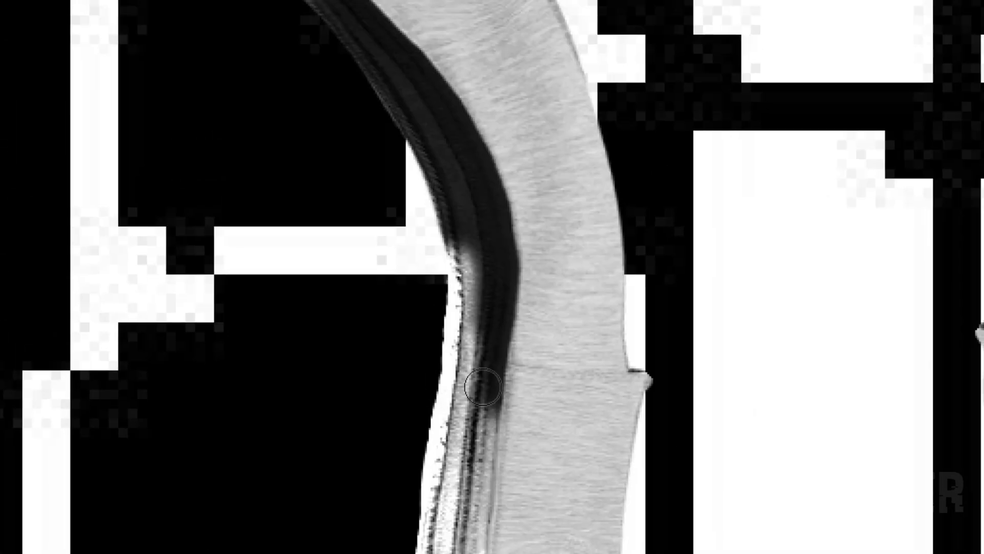
pyautogui.moveTo(483, 387); pyautogui.dragTo(405, 141)
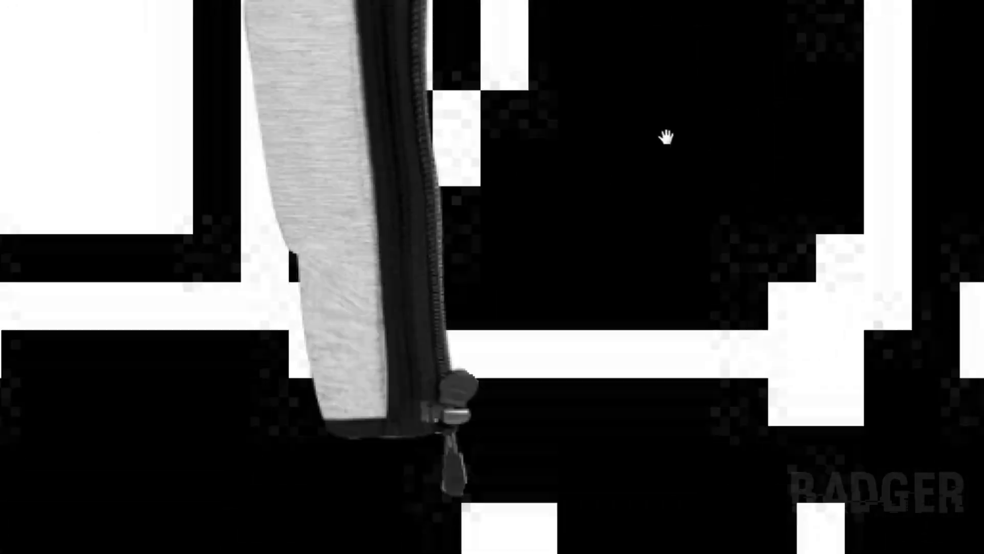
pyautogui.moveTo(389, 272)
pyautogui.mouseDown()
pyautogui.moveTo(430, 438)
pyautogui.moveTo(367, 330)
pyautogui.moveTo(383, 365)
pyautogui.mouseUp()
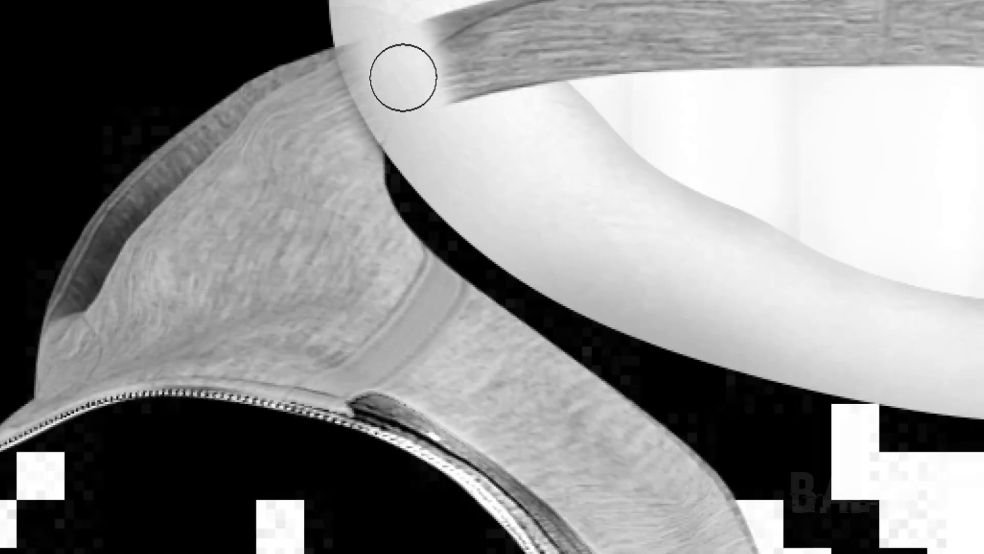
pyautogui.moveTo(400, 79); pyautogui.dragTo(385, 22)
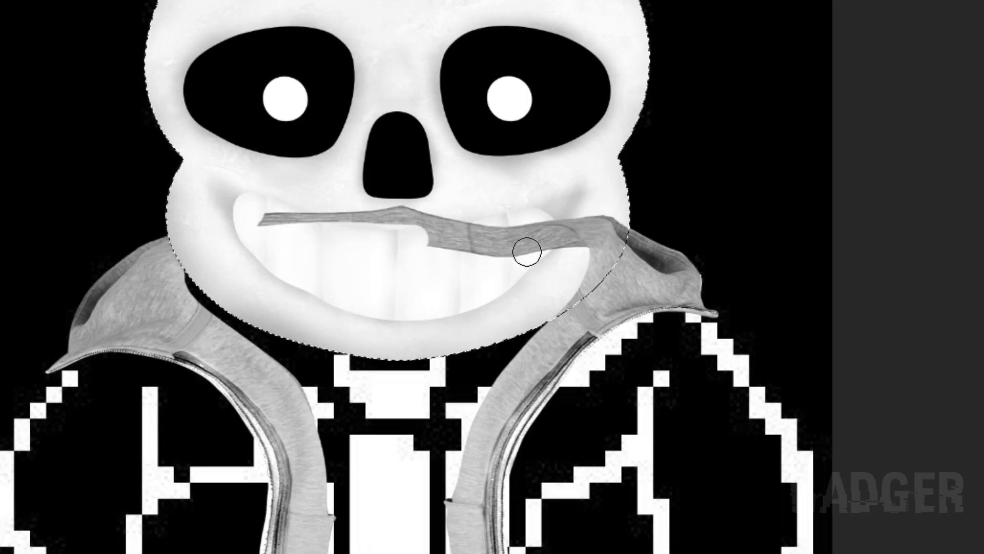
pyautogui.moveTo(527, 253); pyautogui.dragTo(598, 243)
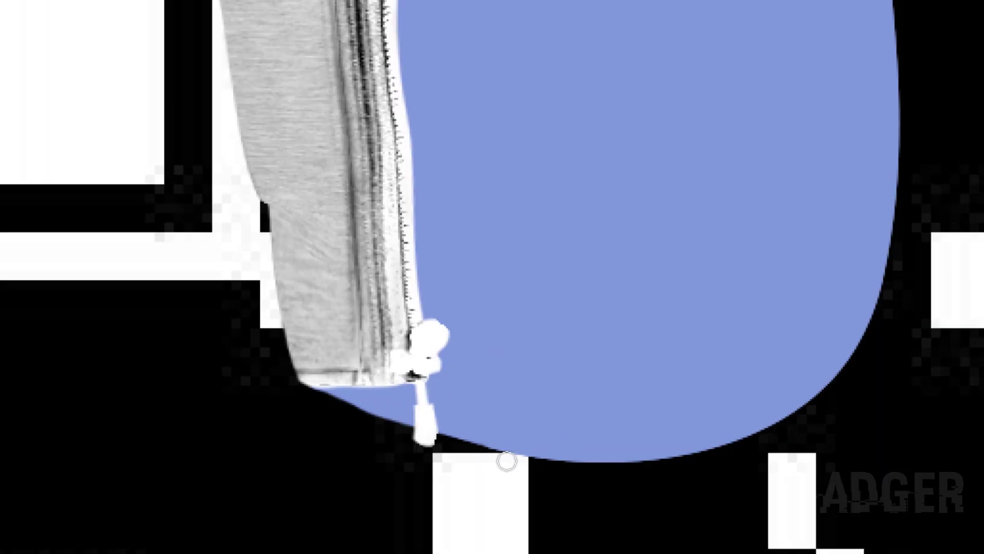
# - Trim the blue panel's lower edges and remove the blue from over the teeth
pyautogui.moveTo(507, 461); pyautogui.dragTo(865, 311)
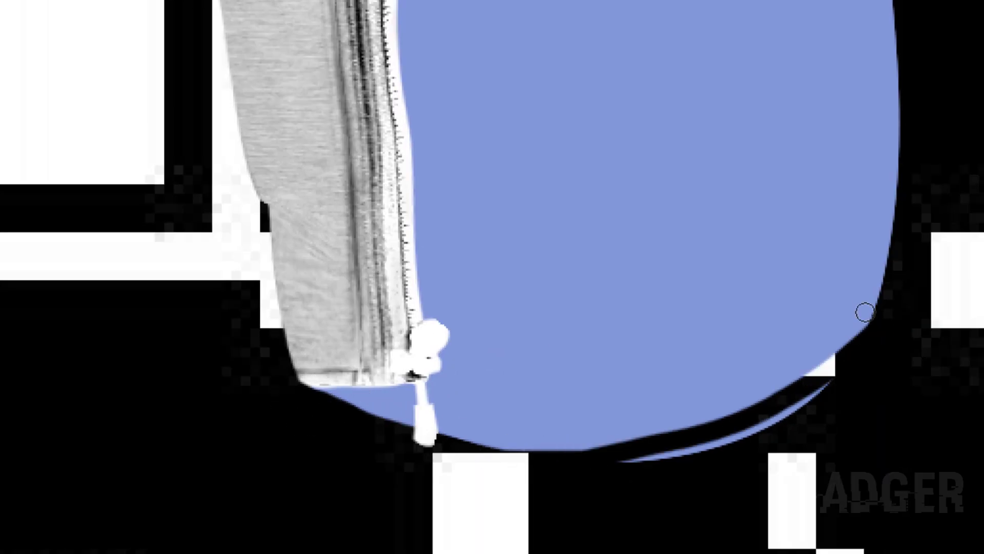
pyautogui.moveTo(682, 429); pyautogui.dragTo(575, 476)
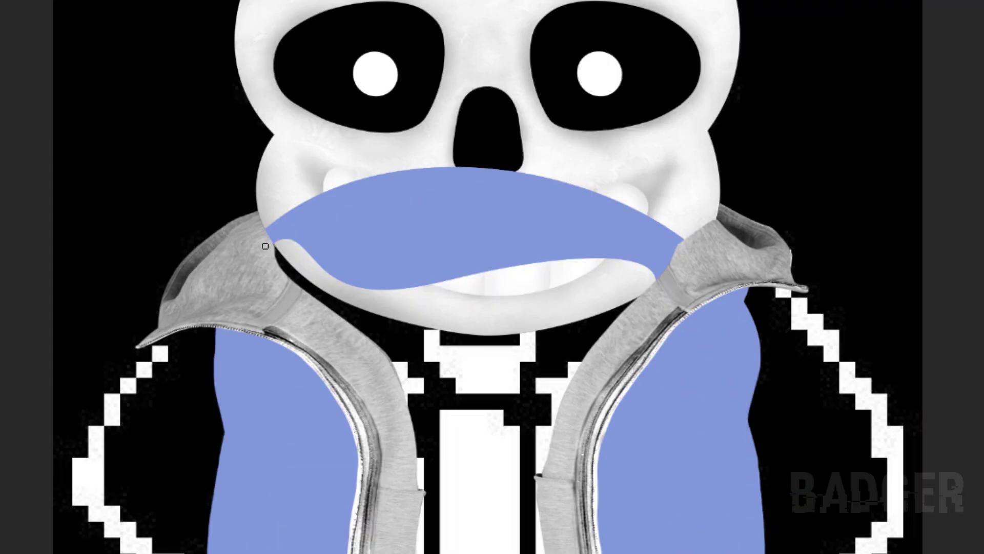
pyautogui.moveTo(265, 247)
pyautogui.mouseDown()
pyautogui.moveTo(670, 248)
pyautogui.moveTo(360, 343)
pyautogui.mouseUp()
pyautogui.moveTo(627, 306)
pyautogui.mouseDown()
pyautogui.moveTo(277, 259)
pyautogui.moveTo(433, 377)
pyautogui.mouseUp()
pyautogui.hotkey('ctrl', 'z')
# - Zoom into the chest and paint a dark shadow on the right blue panel
pyautogui.keyDown('ctrl'); pyautogui.click(487, 189); pyautogui.keyUp('ctrl')
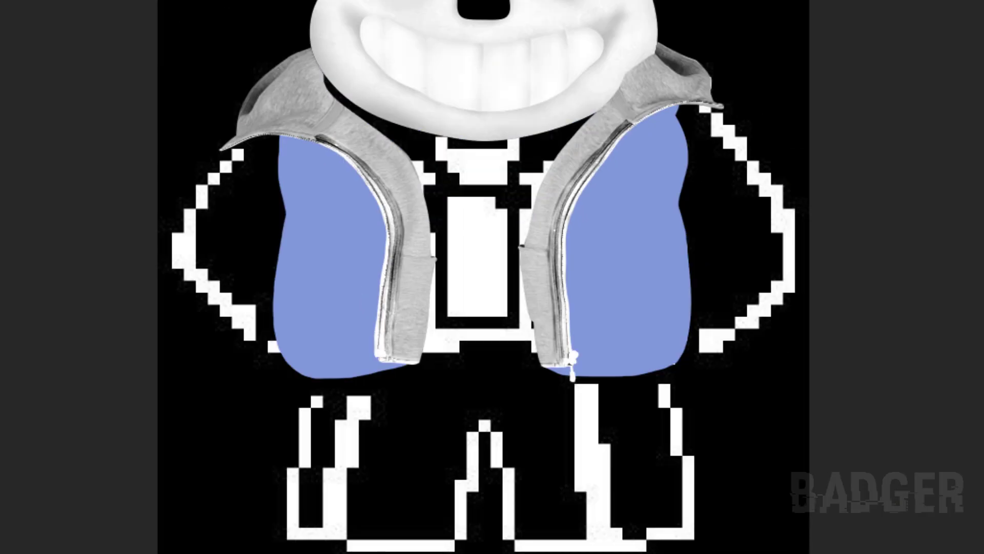
pyautogui.scroll(-1, 354, 256)
pyautogui.scroll(2, 354, 256)
pyautogui.scroll(2, 353, 257)
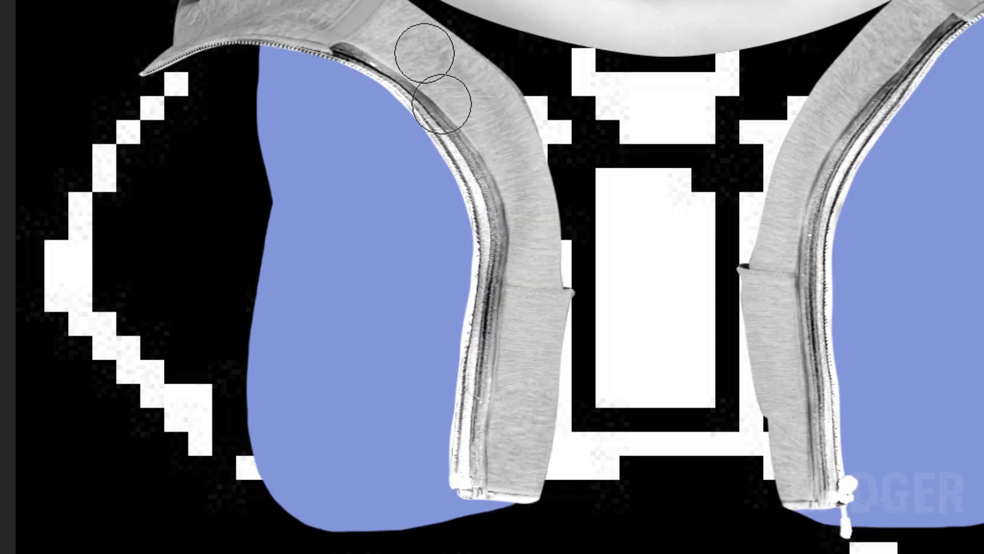
pyautogui.scroll(1, 505, 334)
pyautogui.scroll(-2, 524, 482)
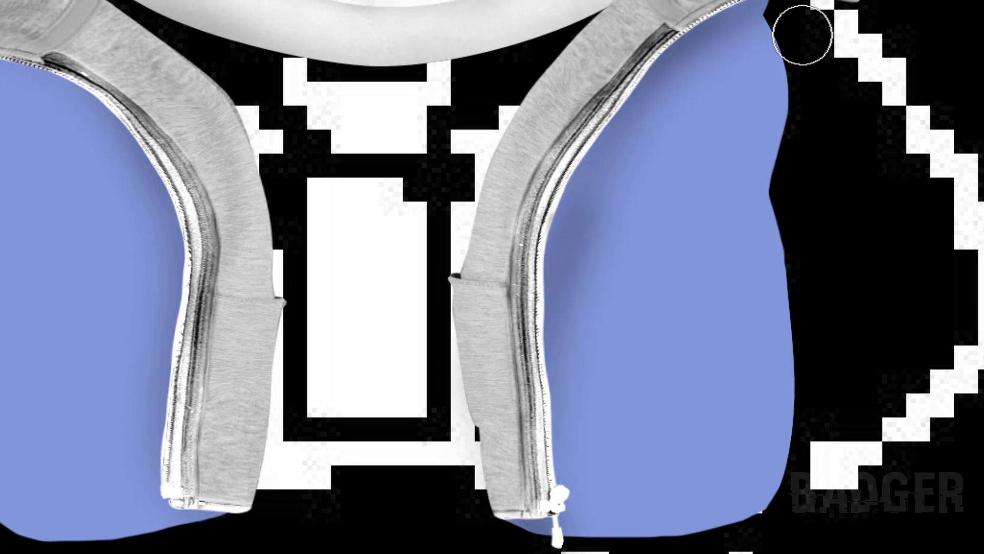
pyautogui.moveTo(774, 169); pyautogui.dragTo(635, 235)
# - Paint a shadow crease across the blue fabric
pyautogui.scroll(2, 791, 451)
pyautogui.scroll(5, 503, 289)
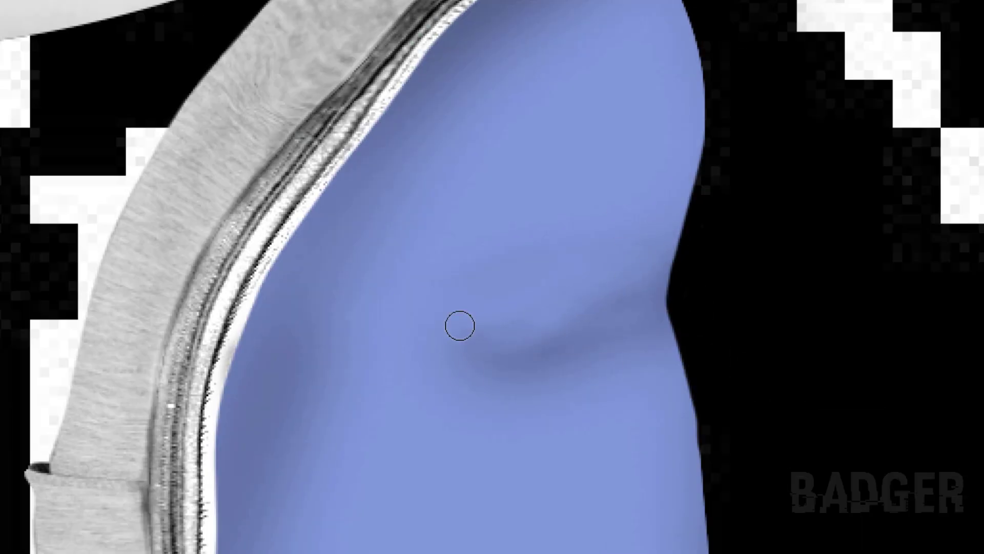
pyautogui.scroll(-5, 470, 297)
pyautogui.hscroll(-2, 469, 297)
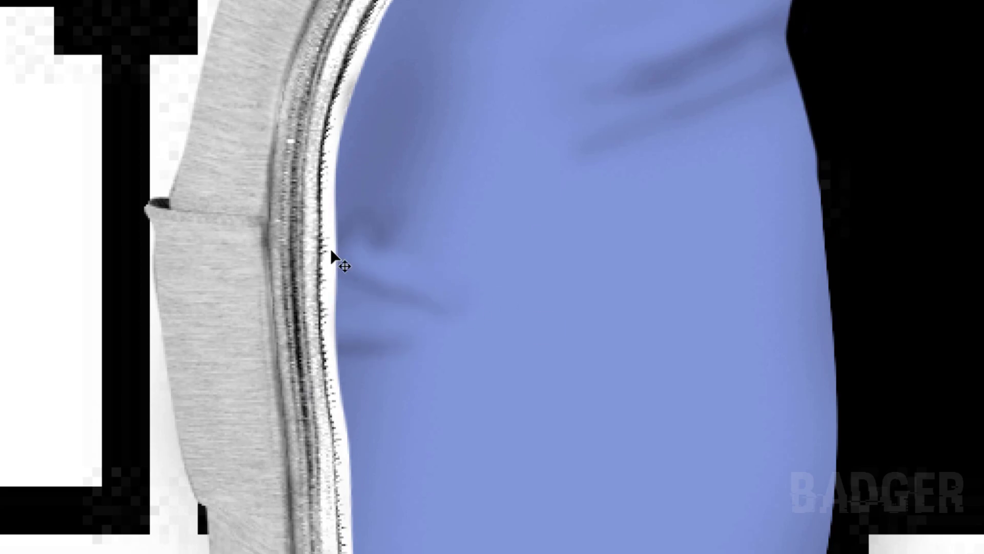
pyautogui.scroll(-3, 488, 271)
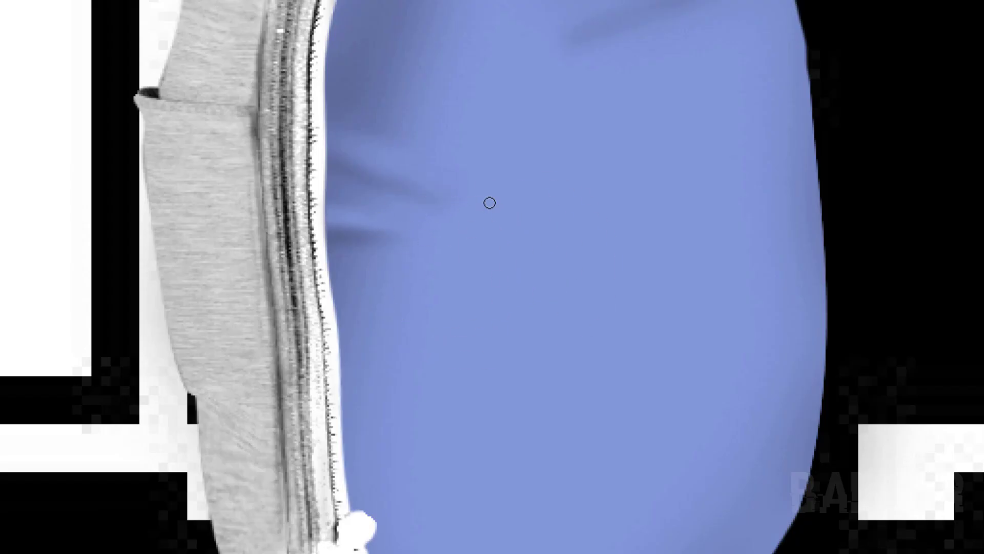
pyautogui.scroll(7, 490, 203)
pyautogui.hscroll(2, 490, 203)
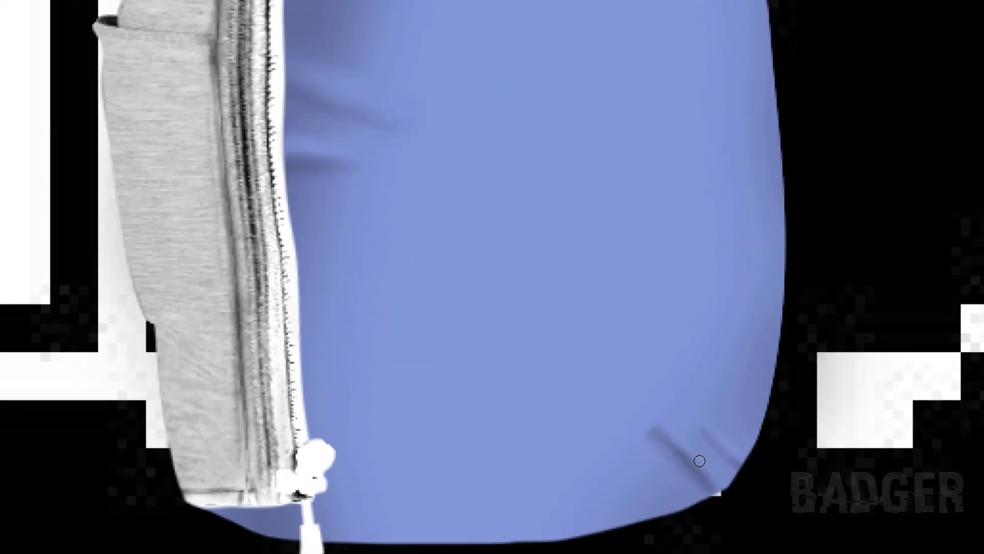
pyautogui.moveTo(470, 311); pyautogui.dragTo(510, 337)
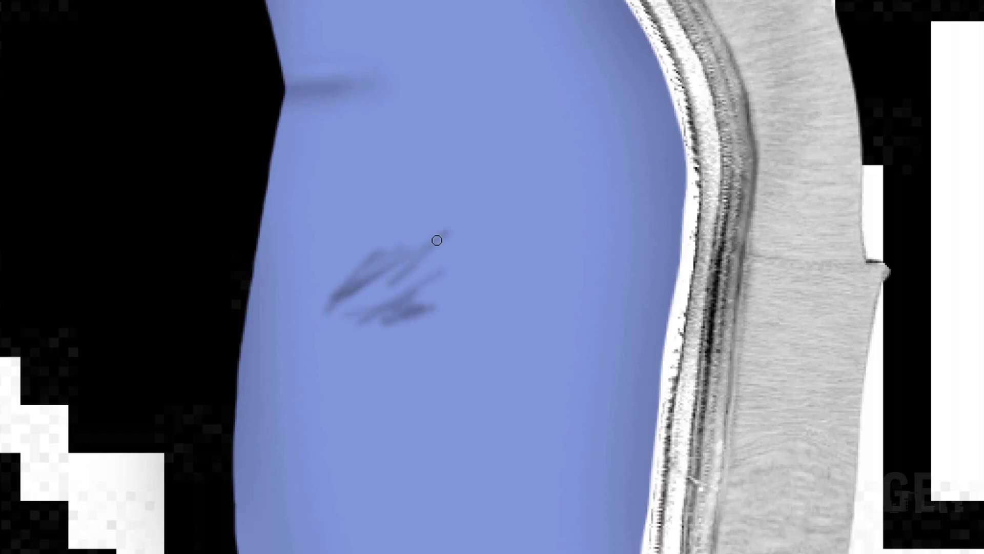
# - Smooth the harsh stroke marks and add a small crease at the panel's lower edge
pyautogui.moveTo(396, 302)
pyautogui.mouseDown()
pyautogui.moveTo(453, 321)
pyautogui.moveTo(413, 294)
pyautogui.moveTo(484, 254)
pyautogui.moveTo(414, 303)
pyautogui.moveTo(418, 275)
pyautogui.mouseUp()
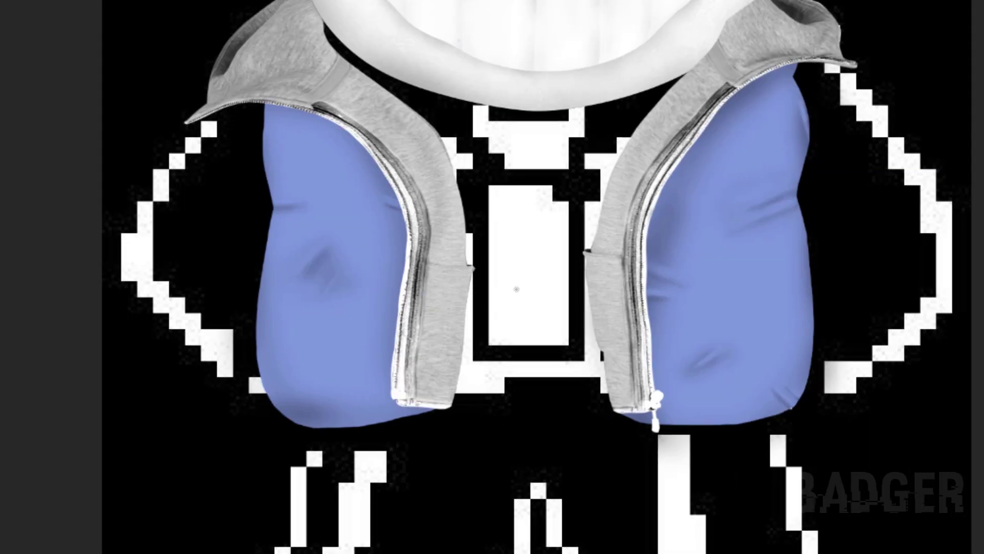
pyautogui.moveTo(295, 352); pyautogui.dragTo(315, 319)
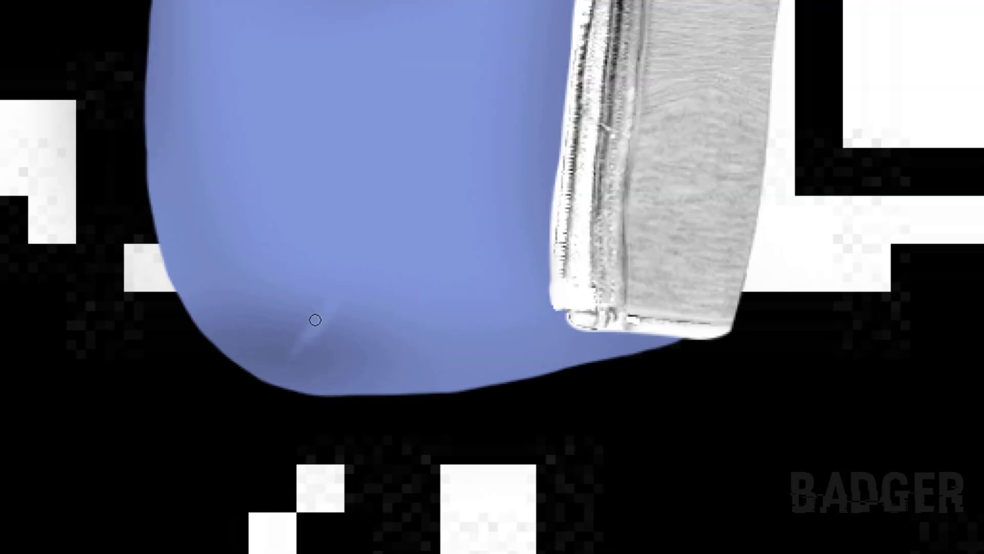
pyautogui.scroll(-5, 353, 270)
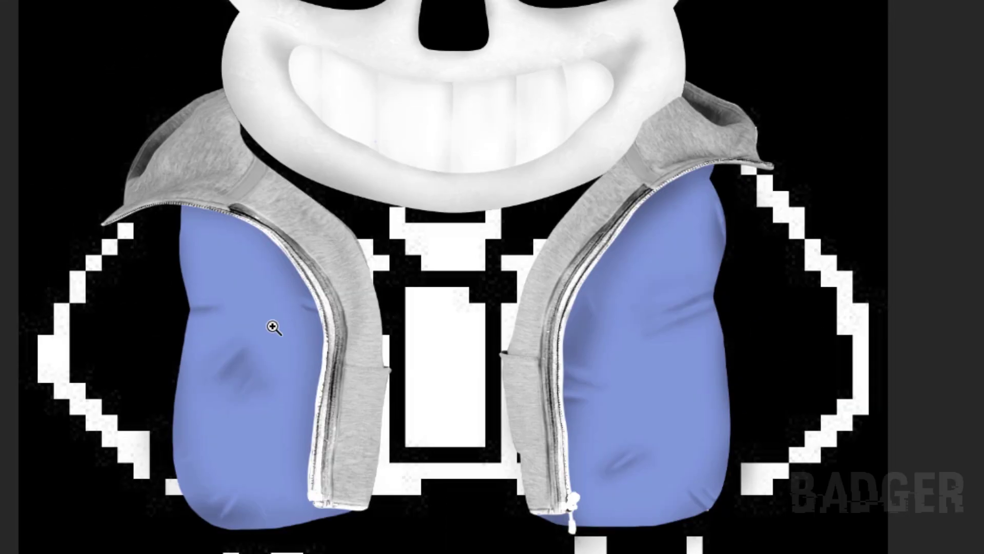
# - Trace a Pen path along the pixel arm outline for the sleeve
pyautogui.scroll(5, 473, 193)
pyautogui.scroll(-5, 633, 275)
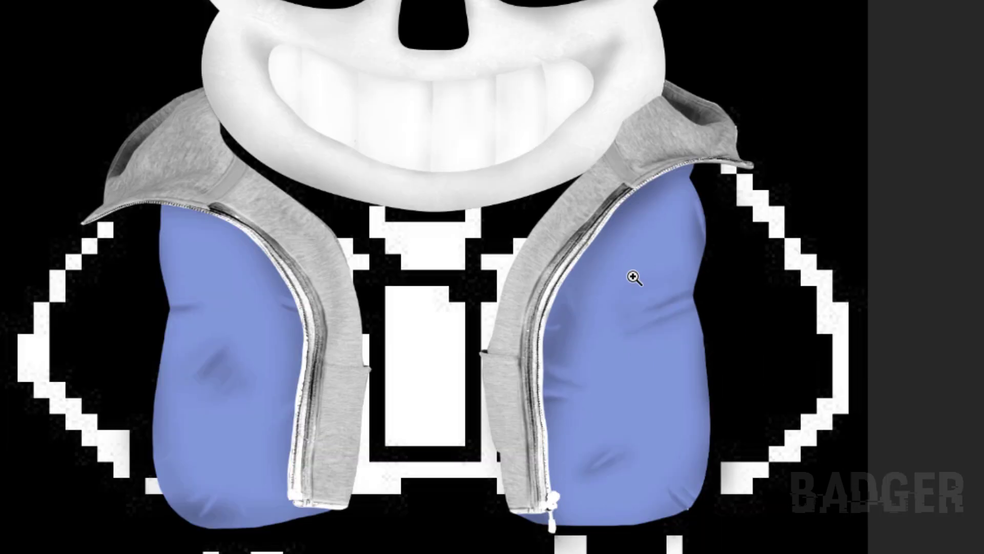
pyautogui.scroll(6, 673, 163)
pyautogui.scroll(-5, 724, 154)
pyautogui.scroll(2, 220, 246)
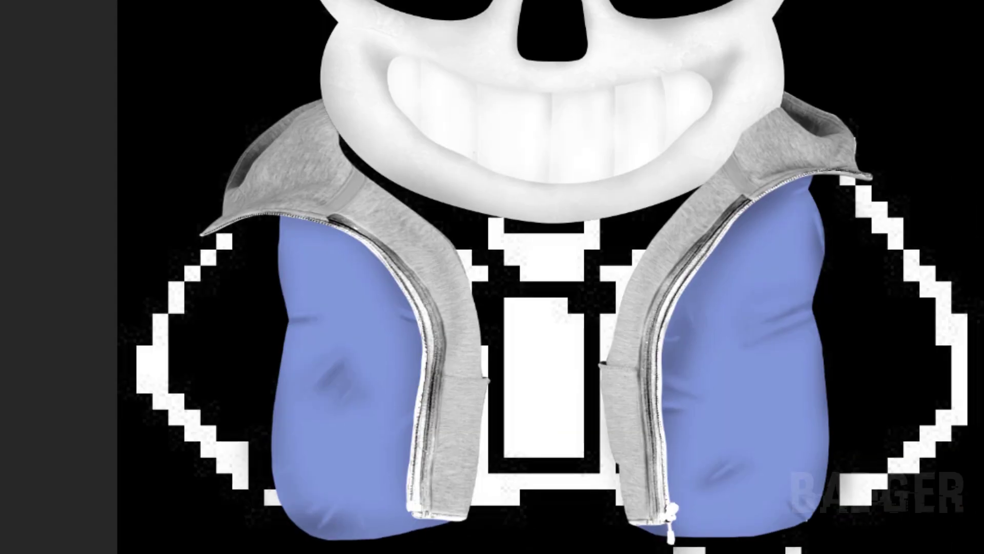
pyautogui.scroll(4, 220, 246)
pyautogui.click(311, 505)
pyautogui.click(347, 475)
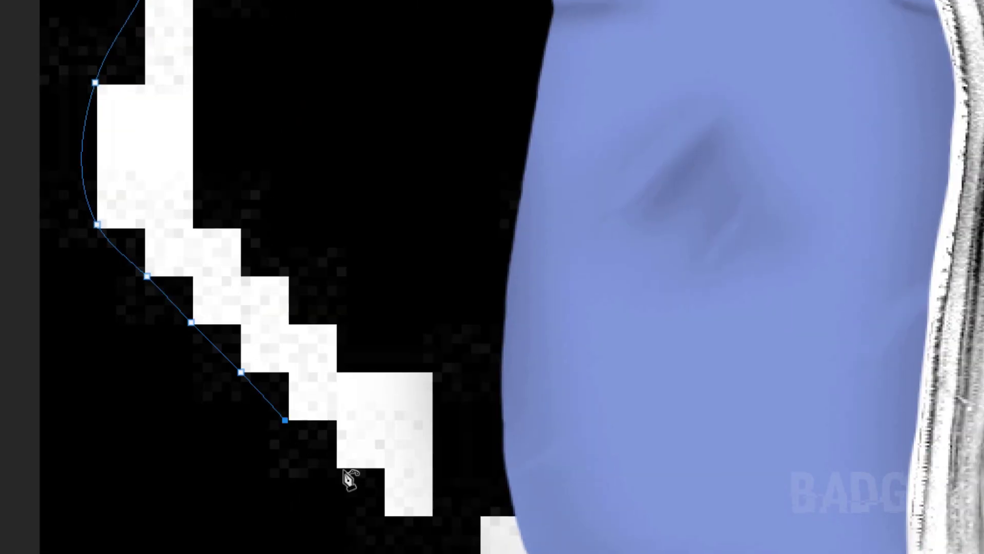
pyautogui.click(347, 440)
pyautogui.click(436, 69)
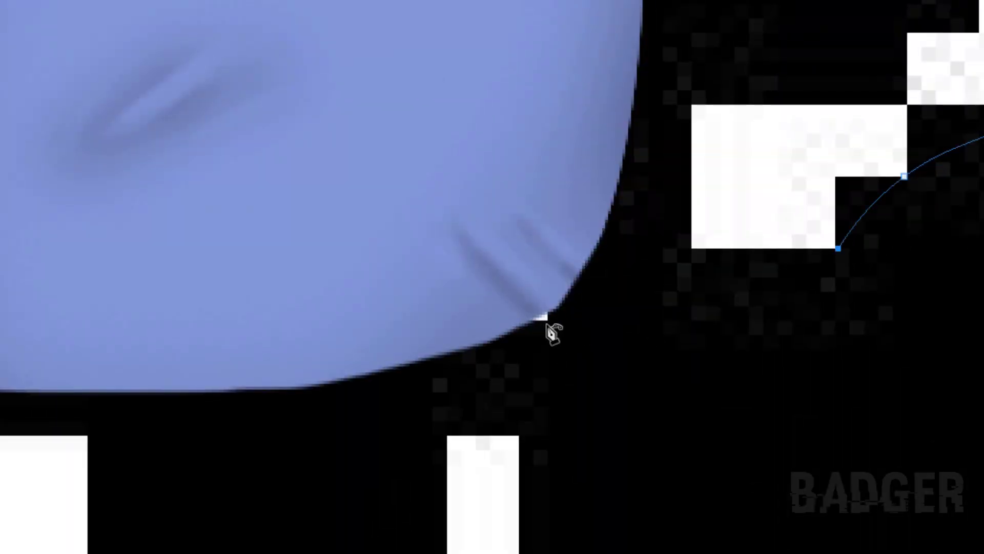
# - Paint and darken a deep vertical crease on the right sleeve
pyautogui.moveTo(933, 477); pyautogui.dragTo(546, 407)
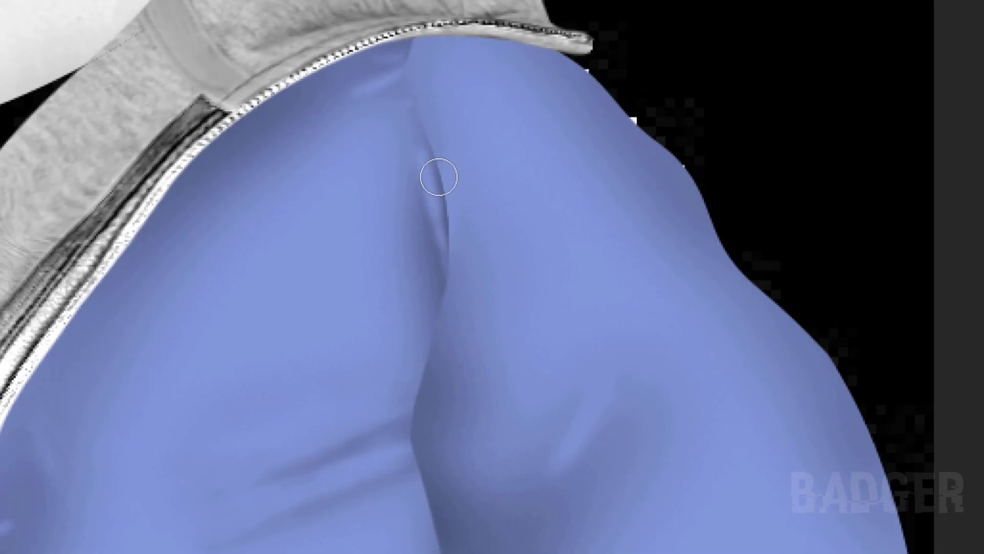
pyautogui.moveTo(439, 175)
pyautogui.mouseDown()
pyautogui.moveTo(442, 345)
pyautogui.moveTo(448, 244)
pyautogui.mouseUp()
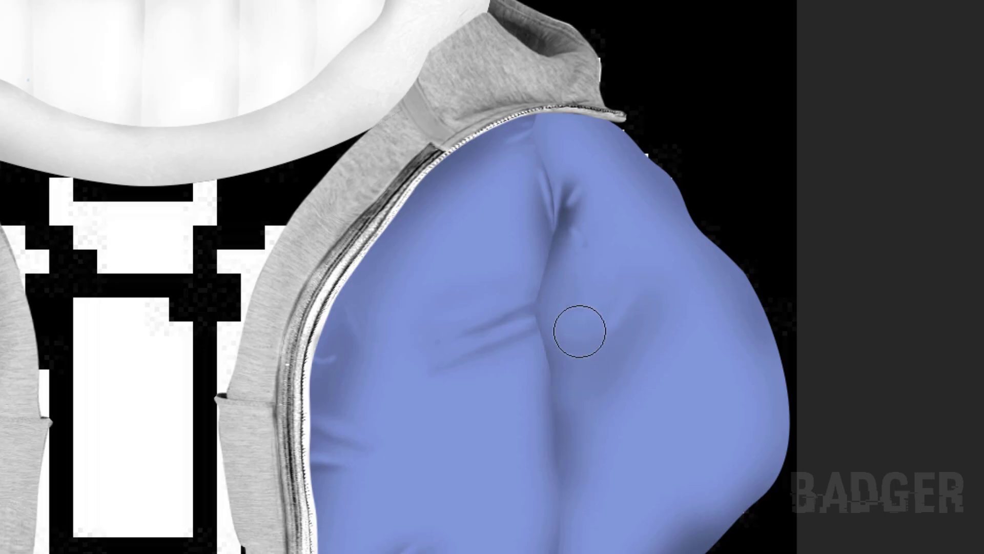
pyautogui.moveTo(578, 330); pyautogui.dragTo(558, 514)
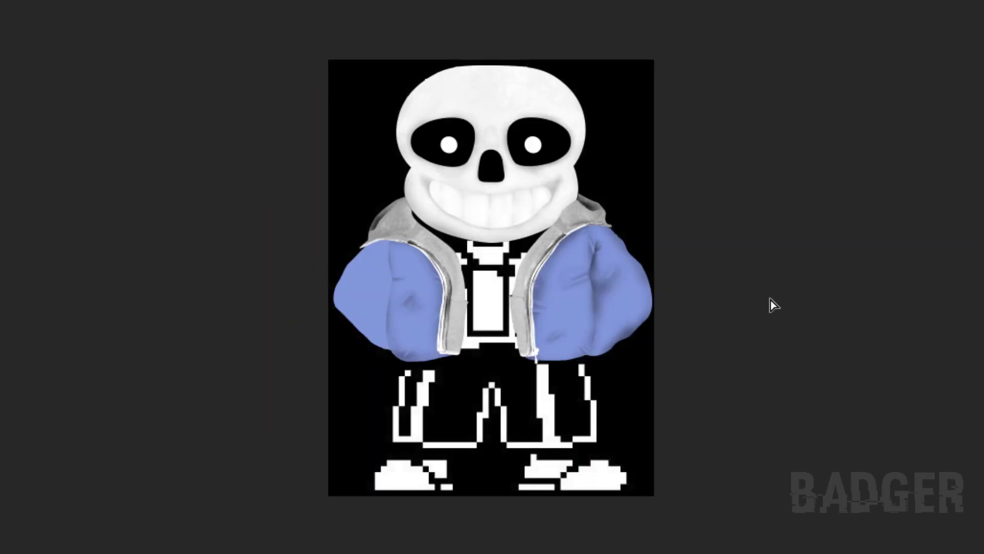
# - Place the grey fabric texture behind the torso and warp its corners into shape
pyautogui.moveTo(563, 287)
pyautogui.mouseDown()
pyautogui.moveTo(535, 246)
pyautogui.moveTo(589, 290)
pyautogui.mouseUp()
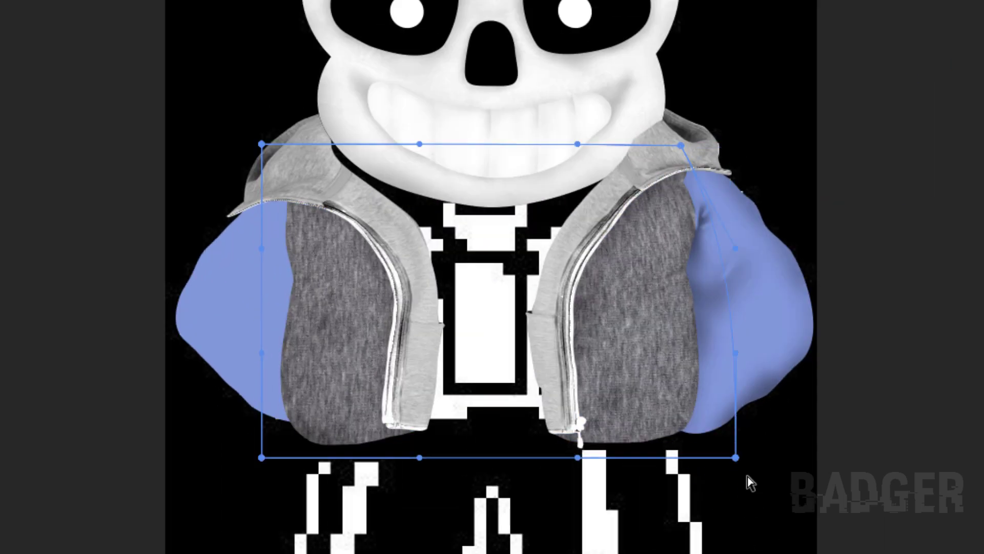
pyautogui.moveTo(736, 456); pyautogui.dragTo(679, 454)
pyautogui.moveTo(420, 456); pyautogui.dragTo(464, 435)
pyautogui.moveTo(262, 457); pyautogui.dragTo(287, 451)
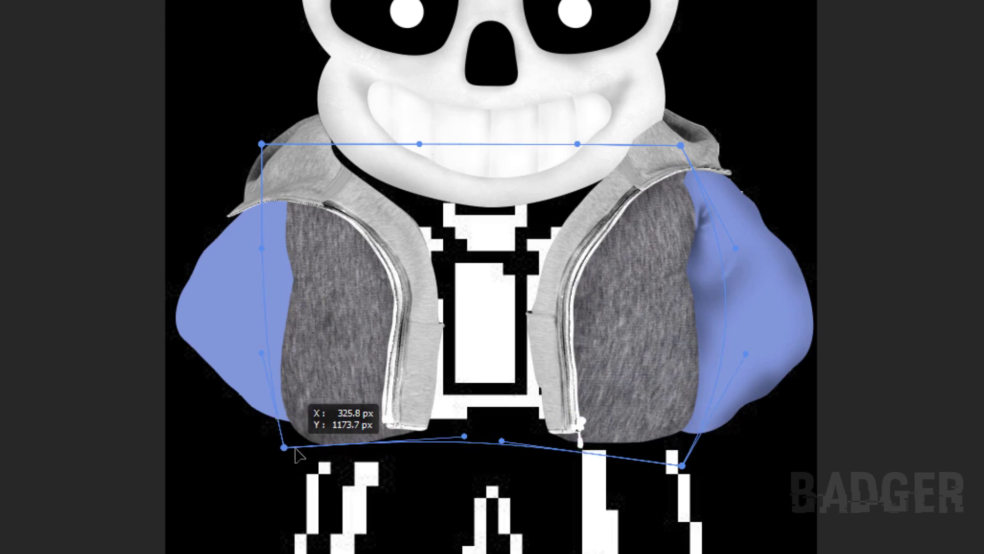
pyautogui.moveTo(262, 144); pyautogui.dragTo(286, 139)
pyautogui.press('Return')
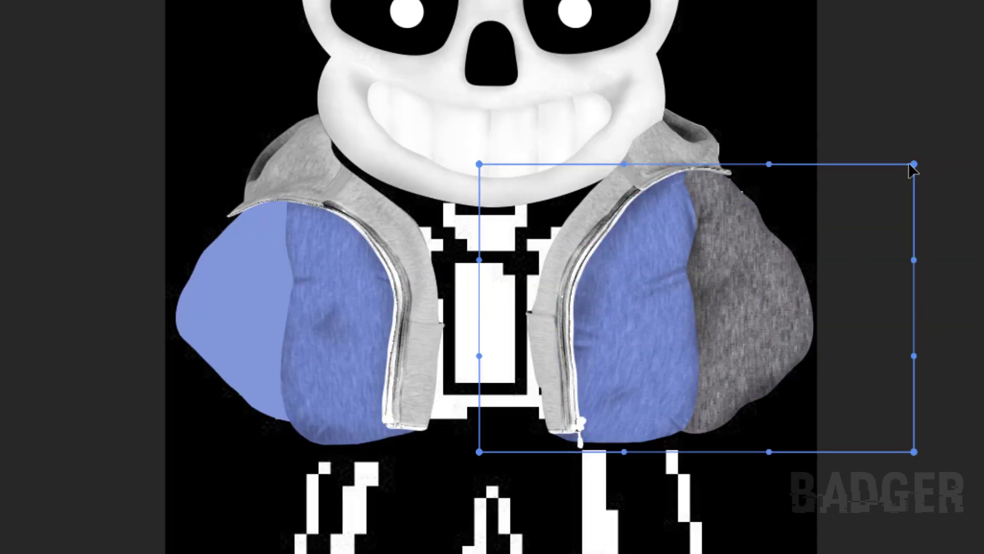
# - Warp the texture around the right sleeve and blend it into the blue
pyautogui.moveTo(912, 160); pyautogui.dragTo(726, 163)
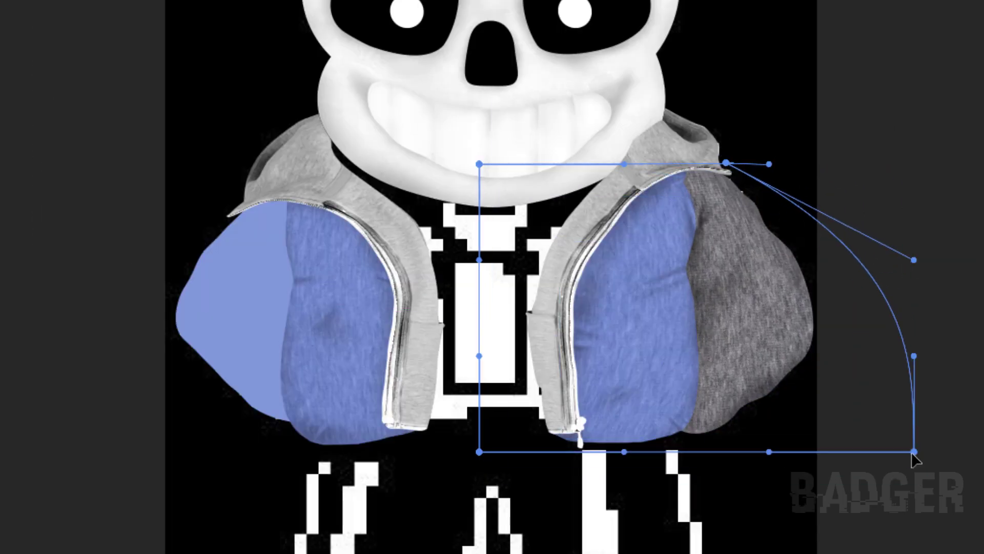
pyautogui.moveTo(913, 451); pyautogui.dragTo(771, 446)
pyautogui.moveTo(479, 451); pyautogui.dragTo(670, 449)
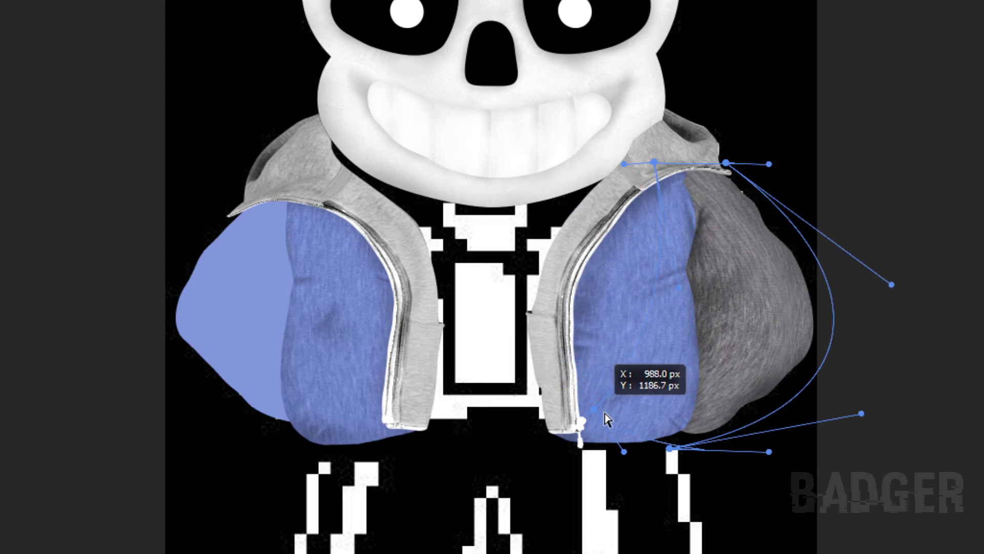
pyautogui.moveTo(726, 163); pyautogui.dragTo(693, 181)
pyautogui.press('Return')
pyautogui.hotkey('shift', '+')
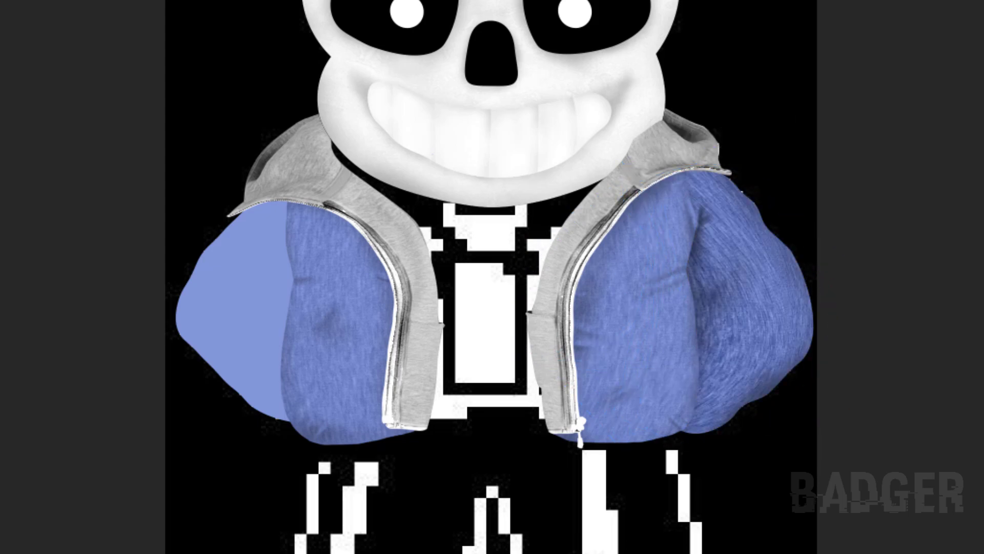
pyautogui.hotkey('shift', '+')
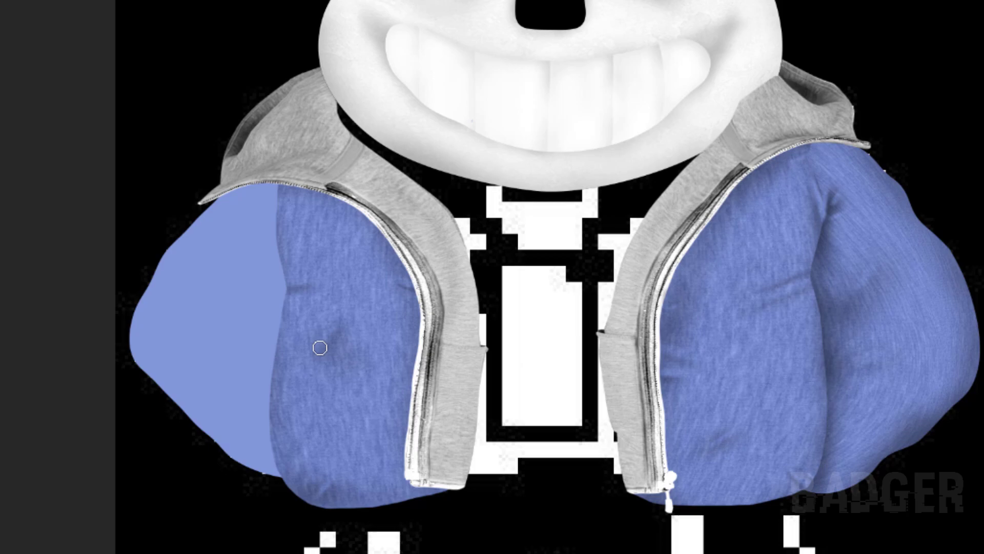
# - Shade the sleeve's right edge and warp the fabric texture over the left sleeve
pyautogui.moveTo(319, 348); pyautogui.dragTo(381, 173)
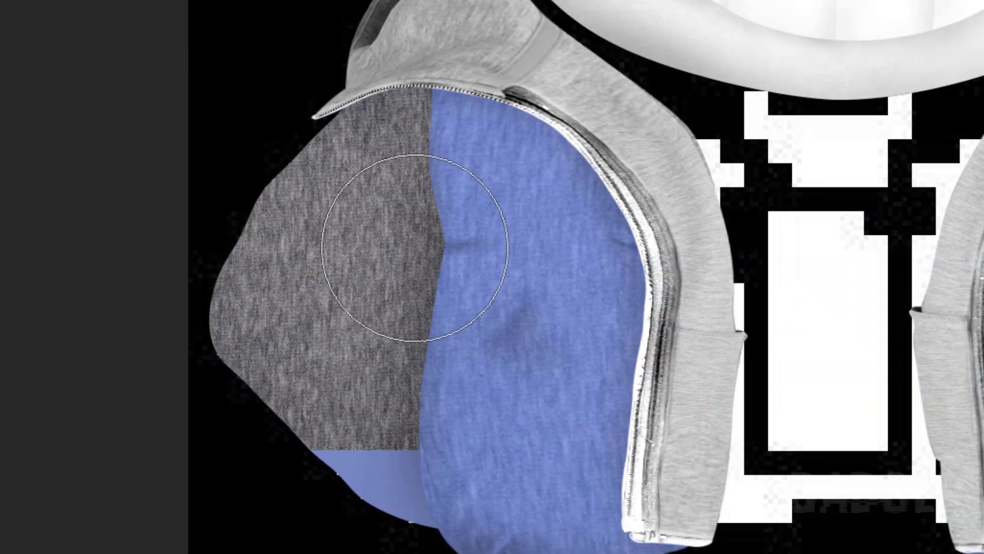
pyautogui.moveTo(819, 81); pyautogui.dragTo(838, 50)
pyautogui.moveTo(90, 493); pyautogui.dragTo(668, 136)
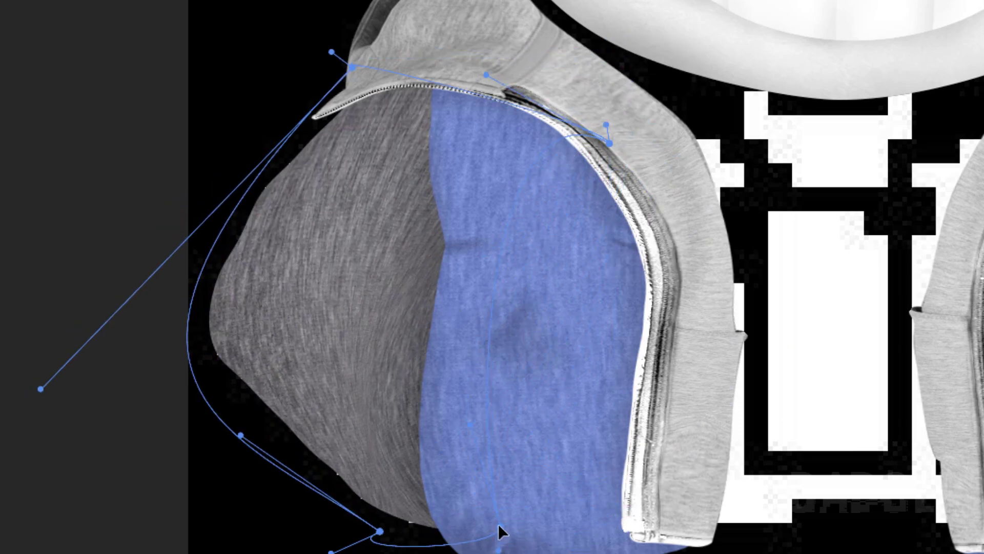
pyautogui.press('Return')
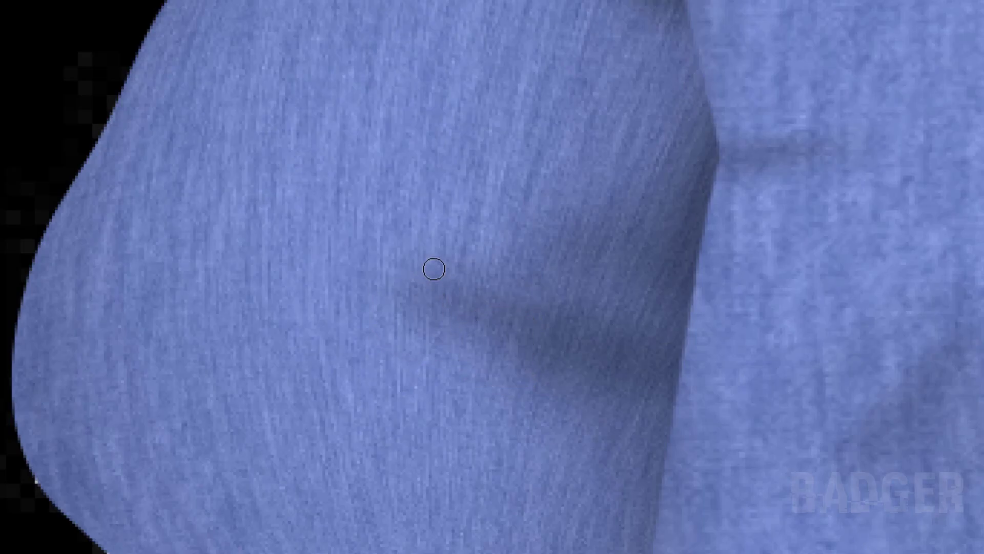
# - Paint a highlight along the elbow wrinkle and blue along the zipper edge
pyautogui.moveTo(433, 268)
pyautogui.mouseDown()
pyautogui.moveTo(548, 213)
pyautogui.moveTo(695, 398)
pyautogui.mouseUp()
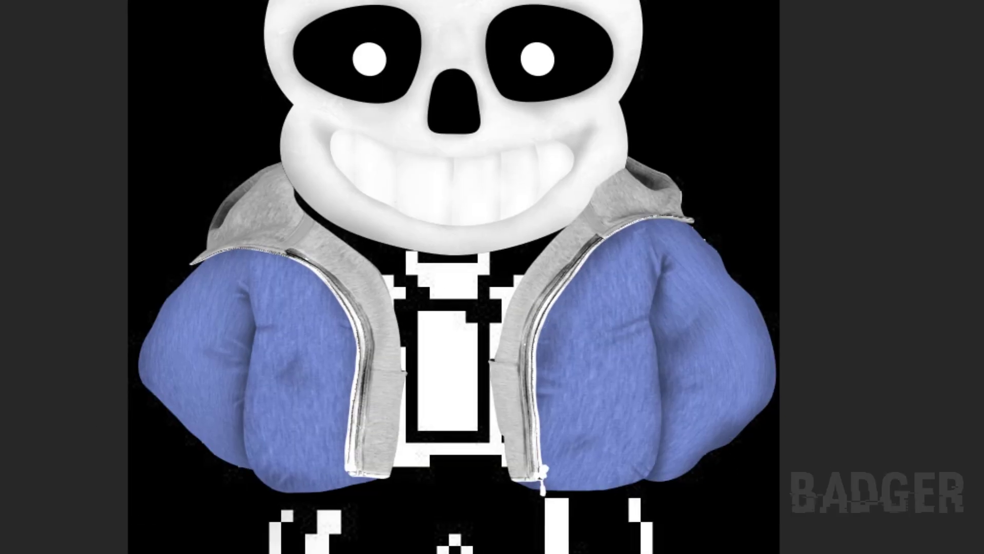
pyautogui.scroll(3, 477, 489)
pyautogui.click(532, 466)
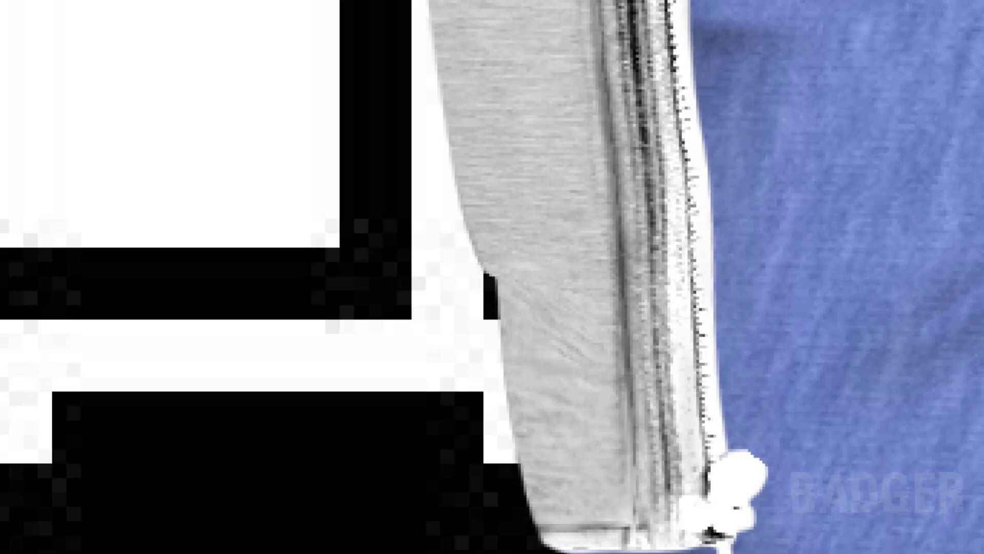
pyautogui.moveTo(639, 500); pyautogui.dragTo(639, 197)
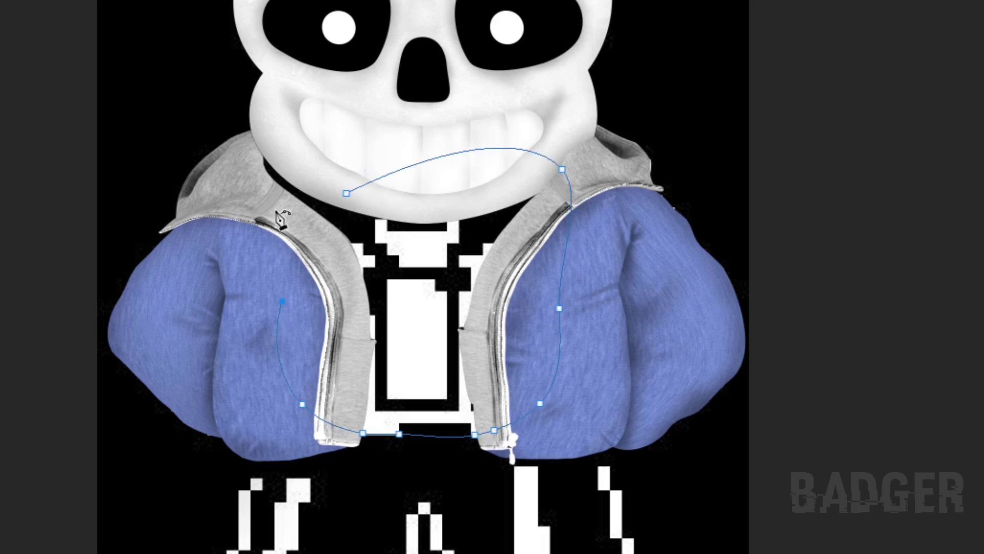
# - Fill the shirt outline path over the pixel pattern and bring in the grey fabric texture
pyautogui.rightClick(510, 171)
pyautogui.click(539, 251)
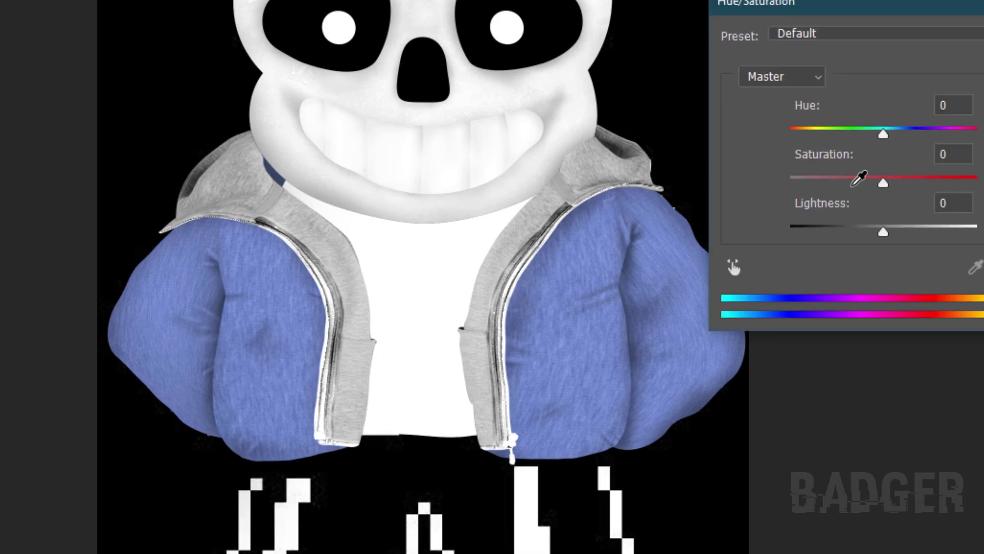
pyautogui.click(754, 70)
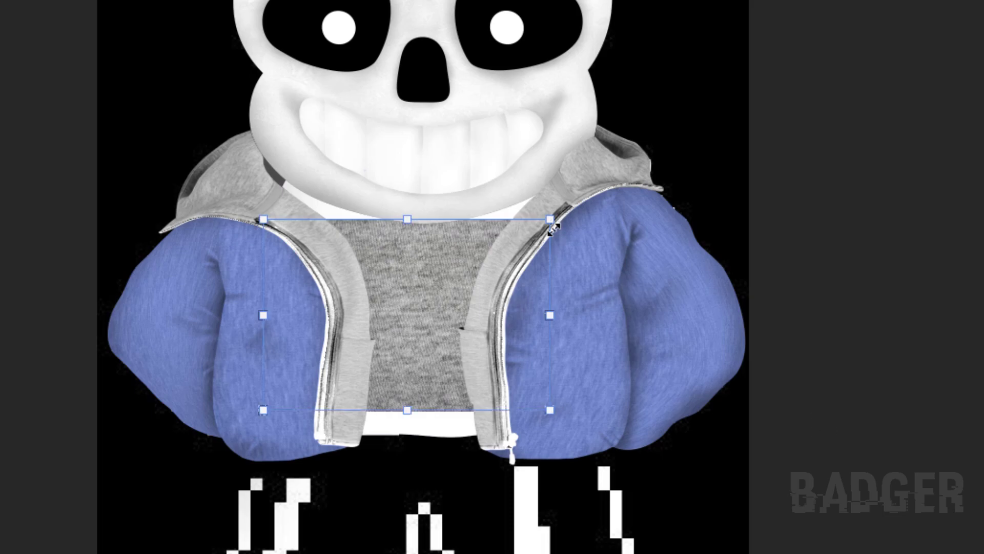
# - Warp the fabric texture to fit the shirt, commit it, and inspect the result
pyautogui.moveTo(551, 228)
pyautogui.mouseDown()
pyautogui.moveTo(622, 165)
pyautogui.moveTo(501, 149)
pyautogui.moveTo(579, 177)
pyautogui.moveTo(562, 138)
pyautogui.mouseUp()
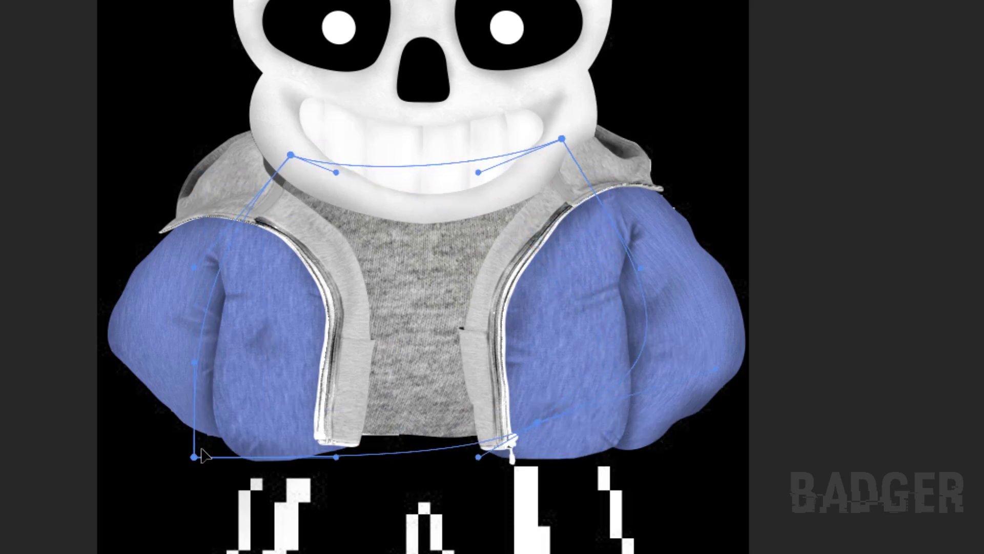
pyautogui.moveTo(193, 457)
pyautogui.mouseDown()
pyautogui.moveTo(292, 391)
pyautogui.moveTo(315, 435)
pyautogui.mouseUp()
pyautogui.press('Return')
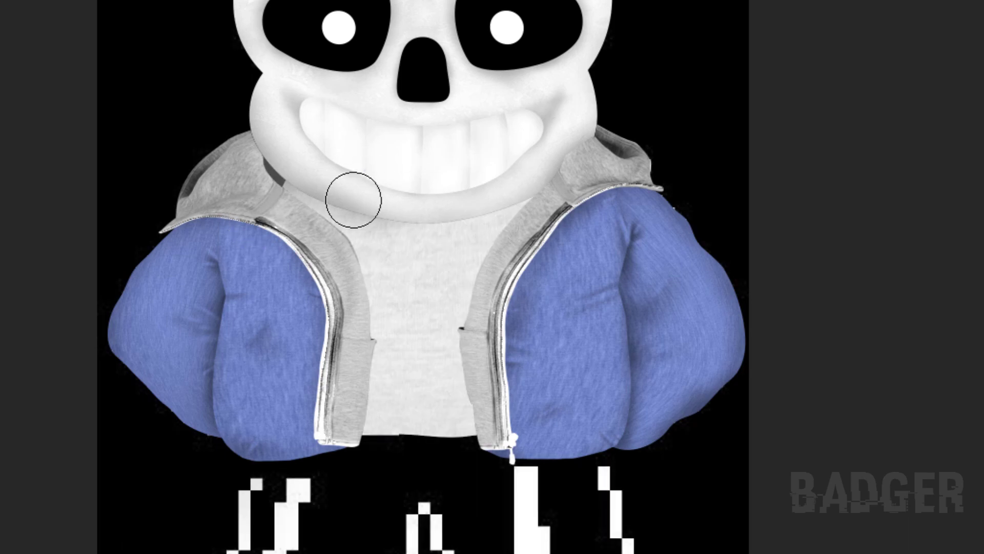
pyautogui.scroll(2, 505, 306)
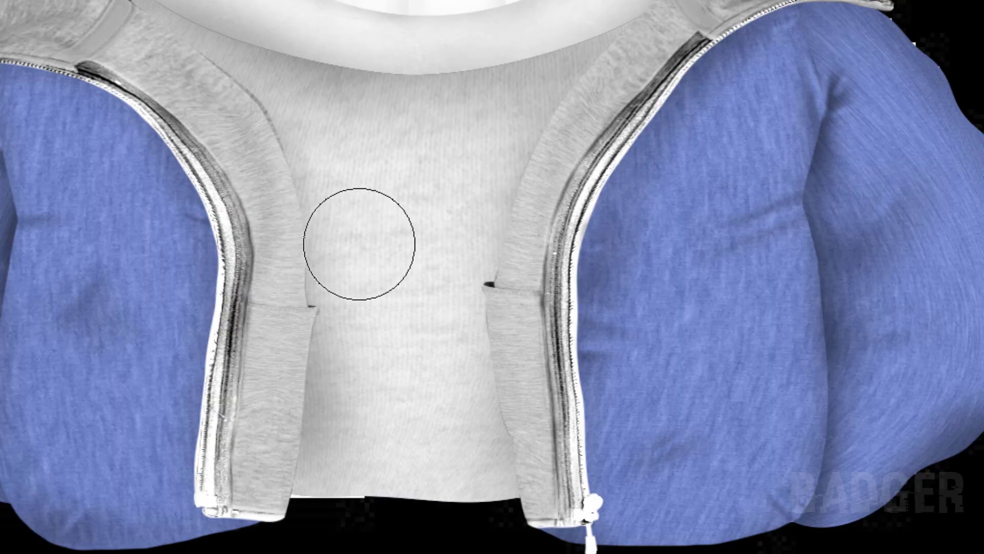
pyautogui.scroll(3, 360, 244)
pyautogui.hscroll(5, 292, 188)
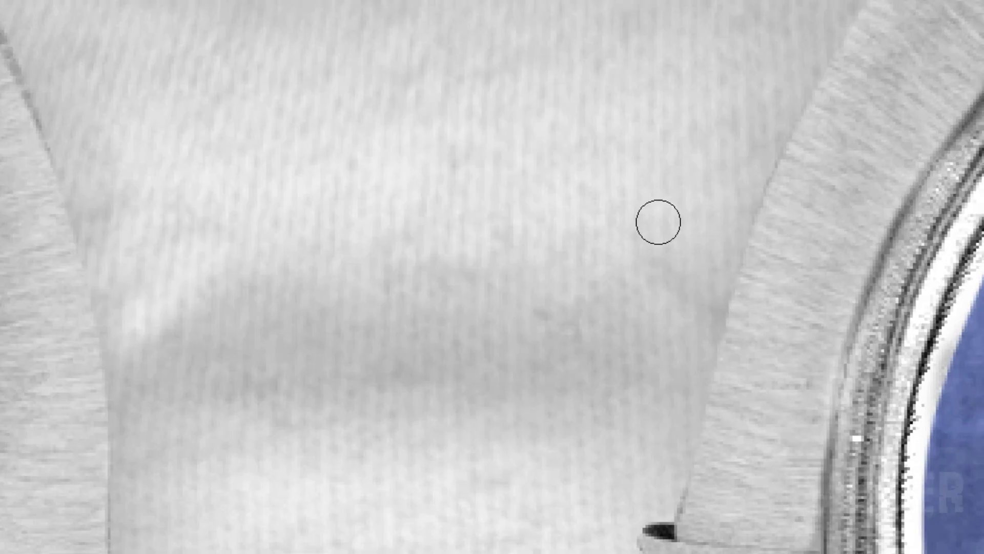
pyautogui.scroll(-4, 657, 220)
pyautogui.scroll(-3, 589, 323)
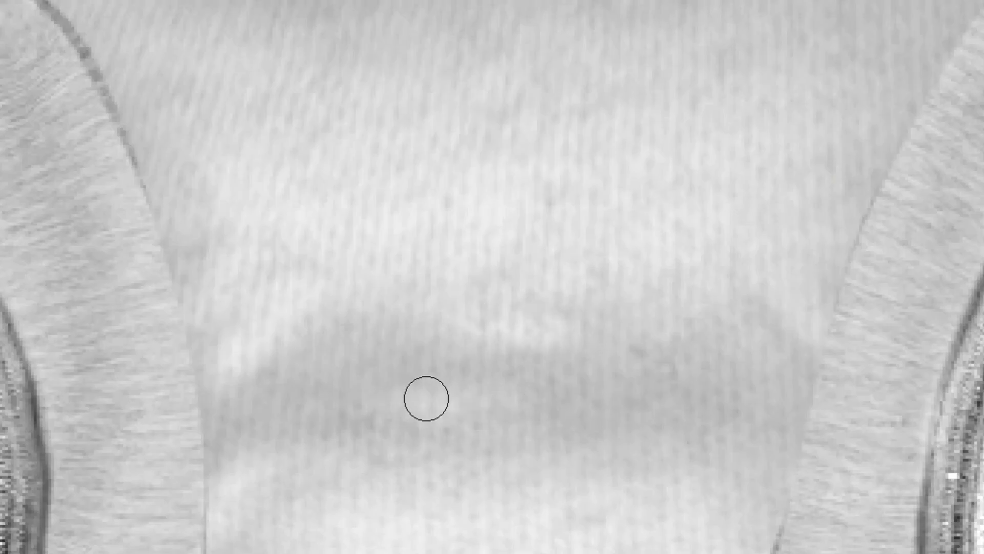
pyautogui.scroll(-3, 426, 397)
pyautogui.scroll(5, 555, 355)
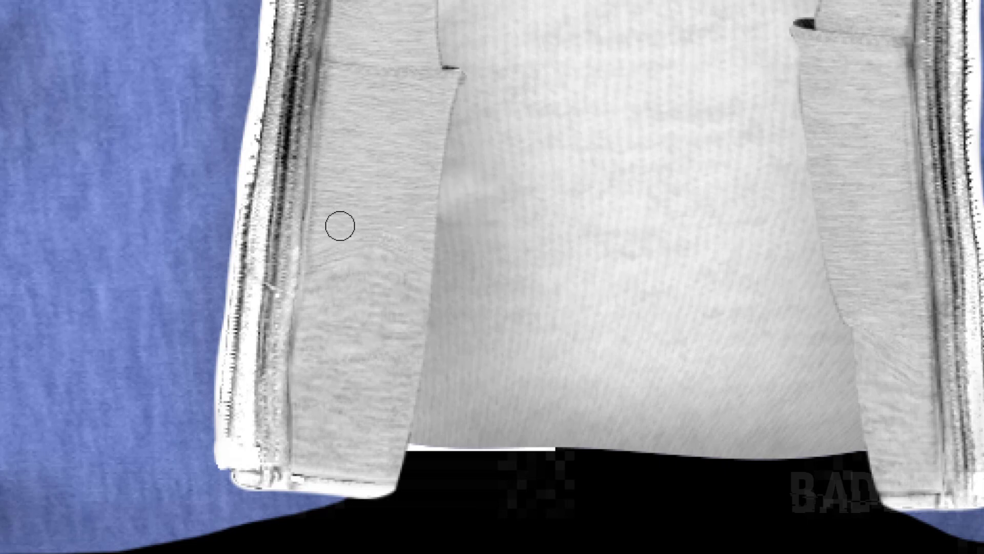
pyautogui.scroll(-5, 428, 386)
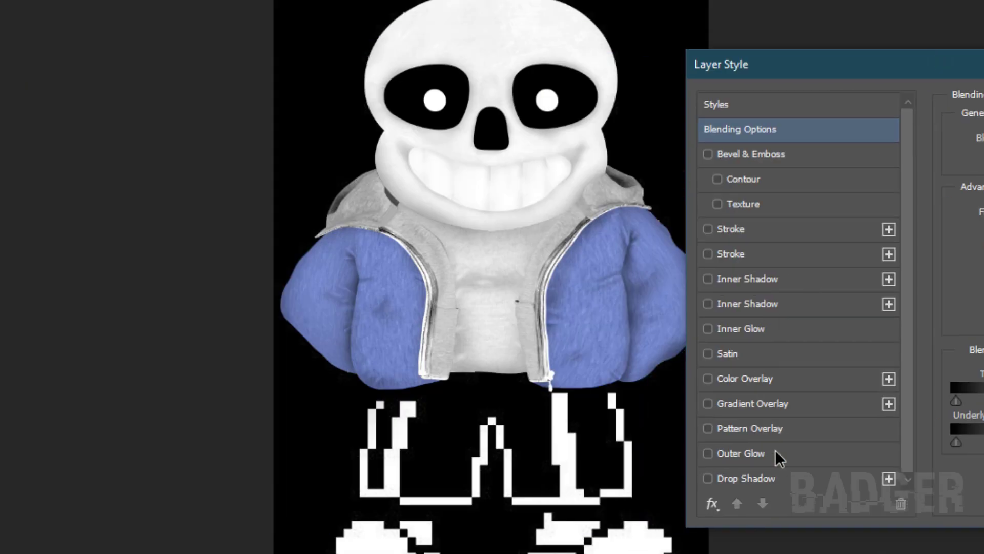
# - Add an outer glow to the eye pupil and apply it to both eyes
pyautogui.click(776, 450)
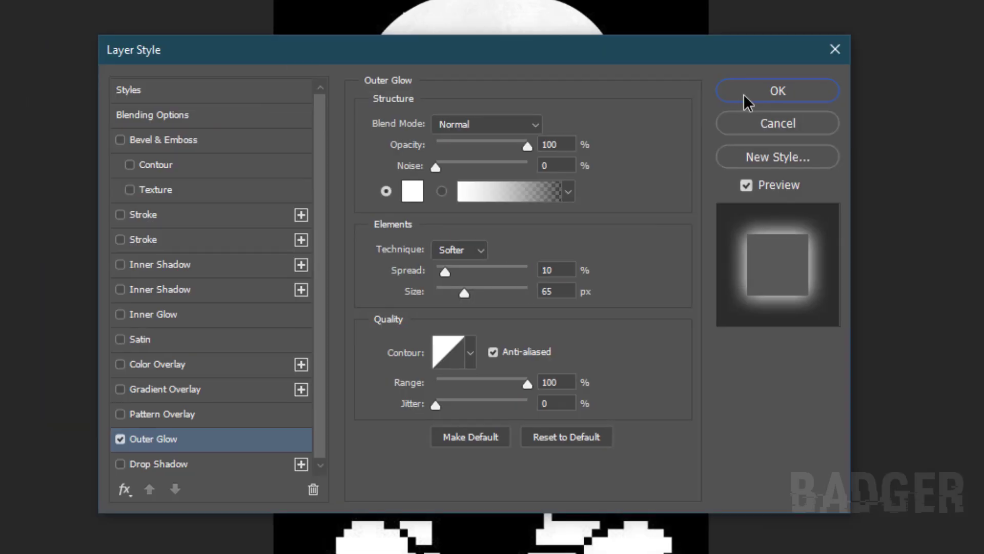
pyautogui.click(744, 97)
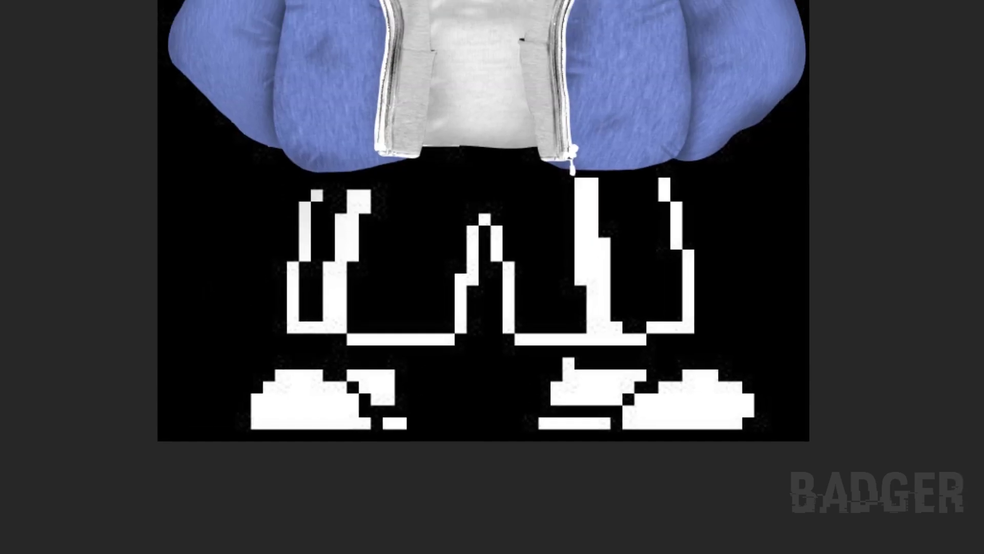
pyautogui.click(331, 241)
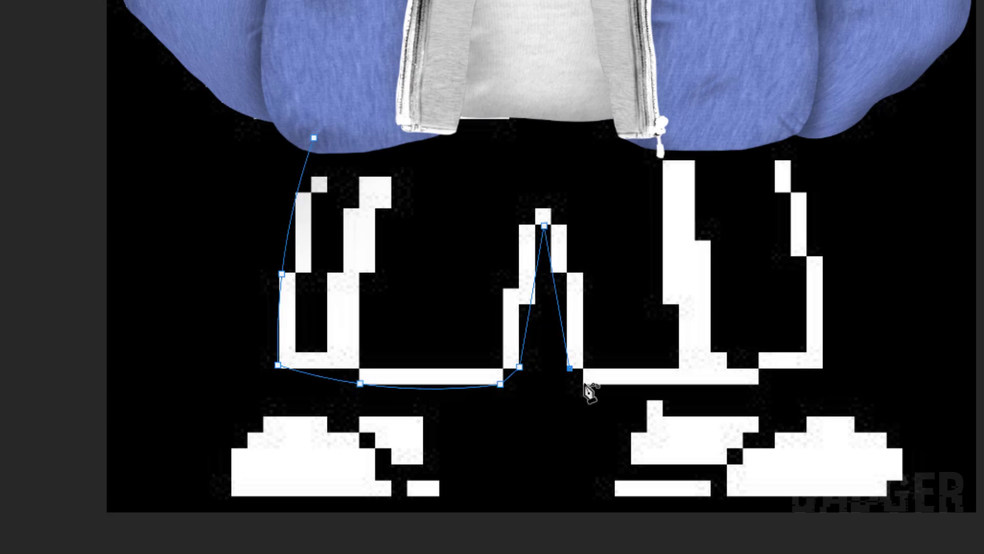
# - Turn the closed leg outline into a selection and clear the white pixels inside
pyautogui.moveTo(770, 117); pyautogui.dragTo(832, 143)
pyautogui.rightClick(633, 169)
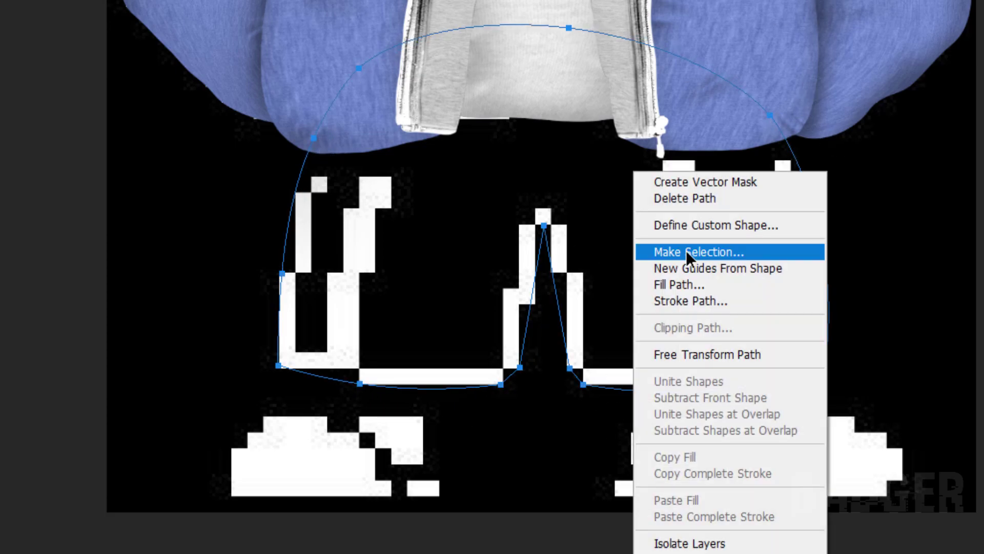
pyautogui.click(685, 250)
pyautogui.press('Return')
pyautogui.press('Delete')
pyautogui.hotkey('ctrl', 'd')
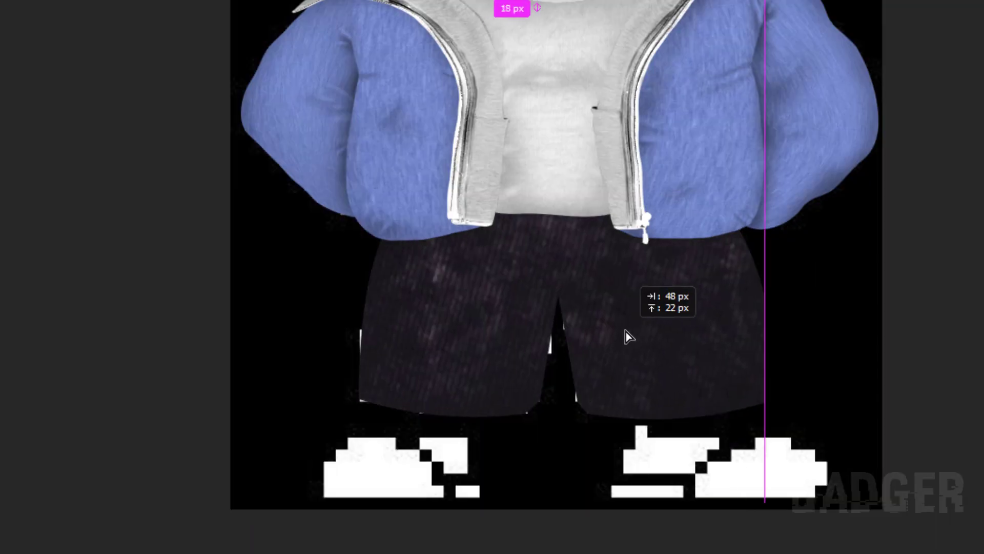
# - Warp the dark shorts texture over the legs to fit the shorts' shape
pyautogui.moveTo(626, 336); pyautogui.dragTo(718, 195)
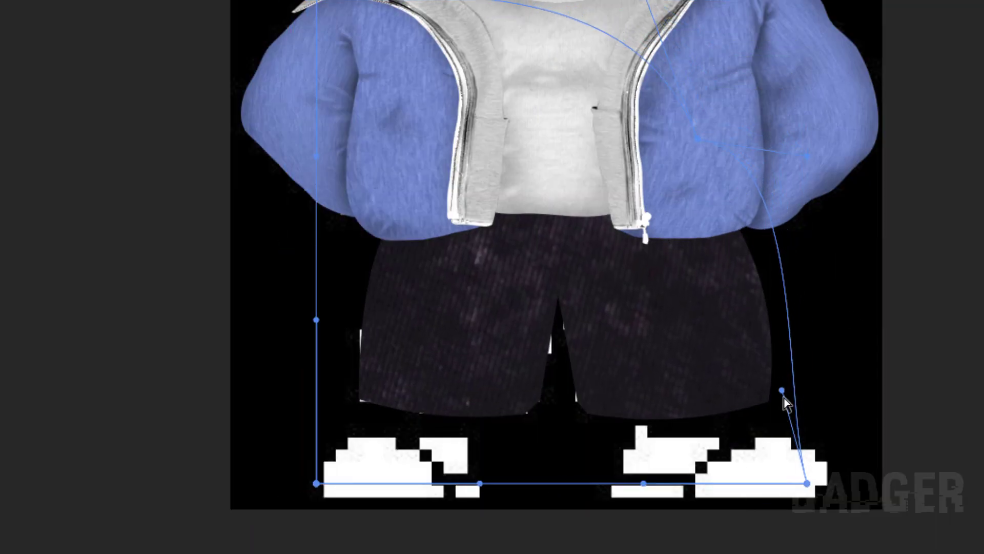
pyautogui.moveTo(799, 493); pyautogui.dragTo(773, 413)
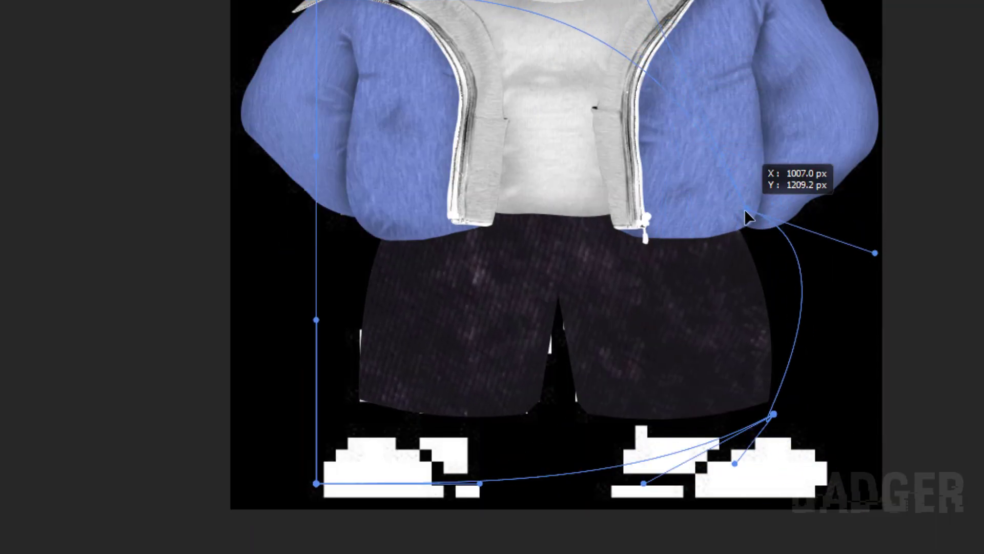
pyautogui.moveTo(767, 183); pyautogui.dragTo(778, 286)
pyautogui.moveTo(774, 414); pyautogui.dragTo(776, 423)
pyautogui.moveTo(316, 482); pyautogui.dragTo(347, 413)
pyautogui.moveTo(317, 2); pyautogui.dragTo(383, 223)
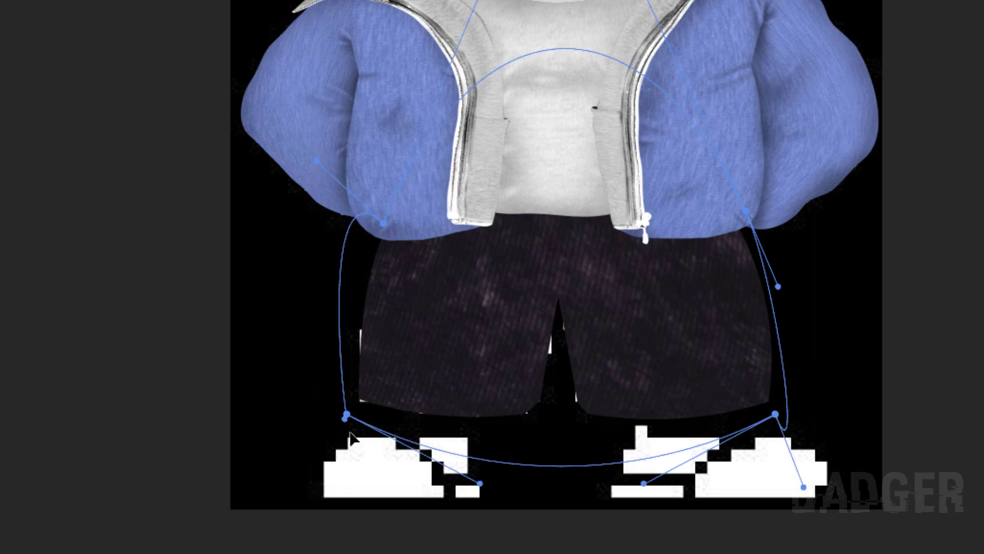
pyautogui.moveTo(354, 380); pyautogui.dragTo(330, 334)
pyautogui.moveTo(446, 185); pyautogui.dragTo(544, 199)
pyautogui.press('Return')
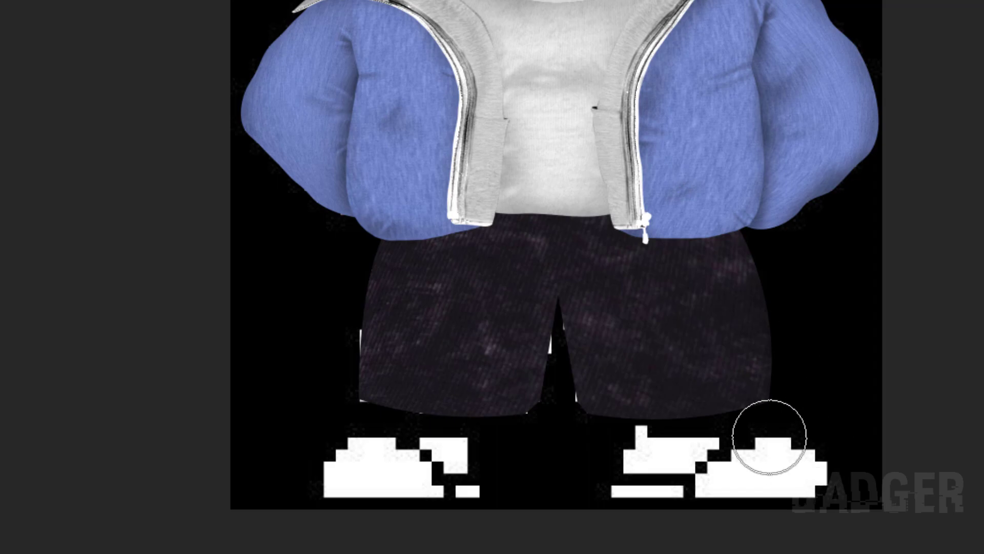
# - Pan and zoom around the shorts to inspect the stripe pattern showing through
pyautogui.scroll(1, 572, 387)
pyautogui.scroll(1, 821, 193)
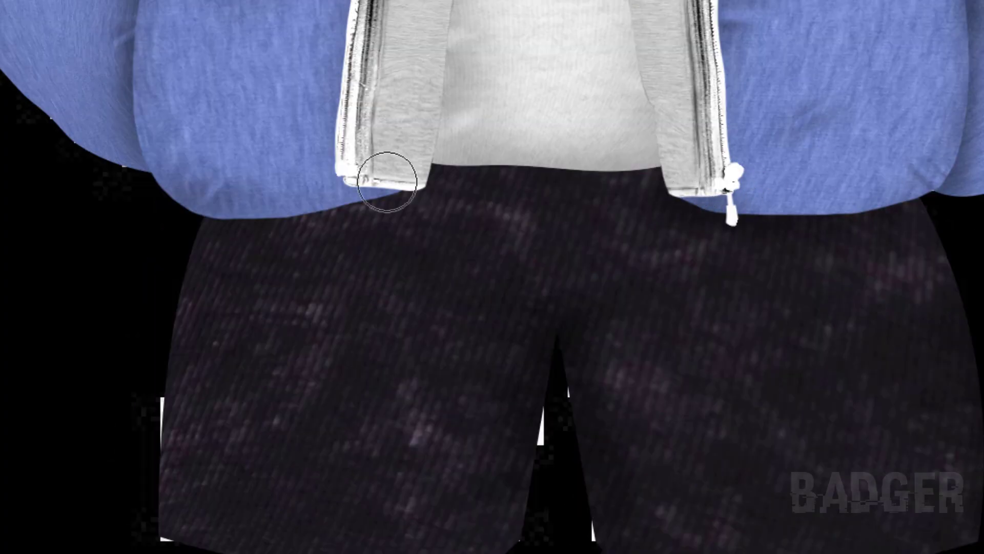
pyautogui.scroll(-2, 128, 202)
pyautogui.hscroll(3, 800, 417)
pyautogui.scroll(2, 534, 375)
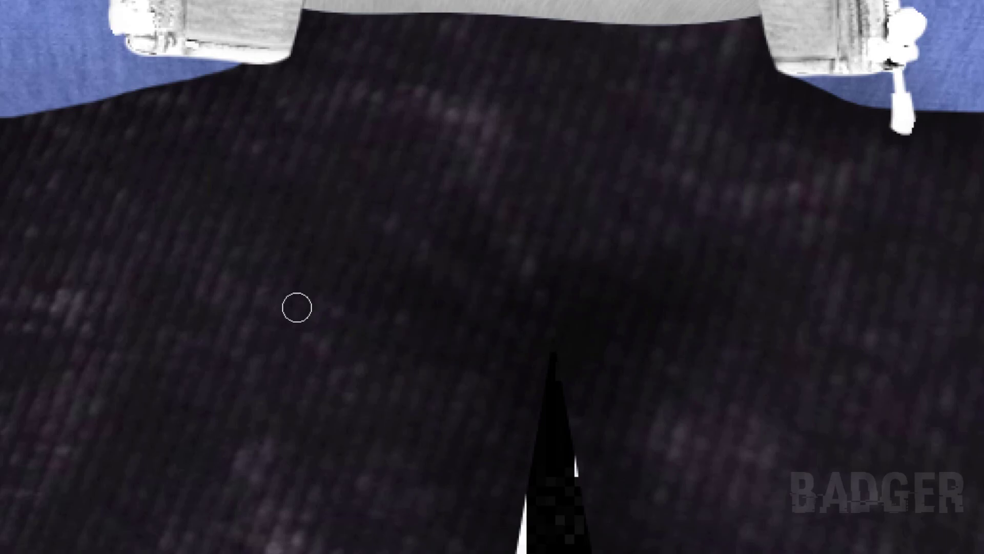
pyautogui.scroll(-3, 584, 375)
pyautogui.scroll(1, 768, 340)
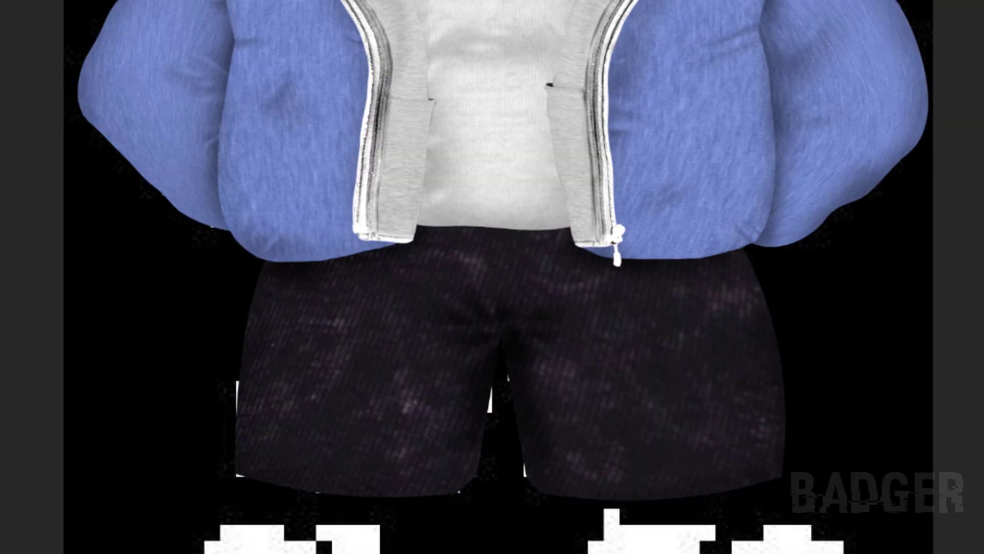
pyautogui.scroll(3, 516, 323)
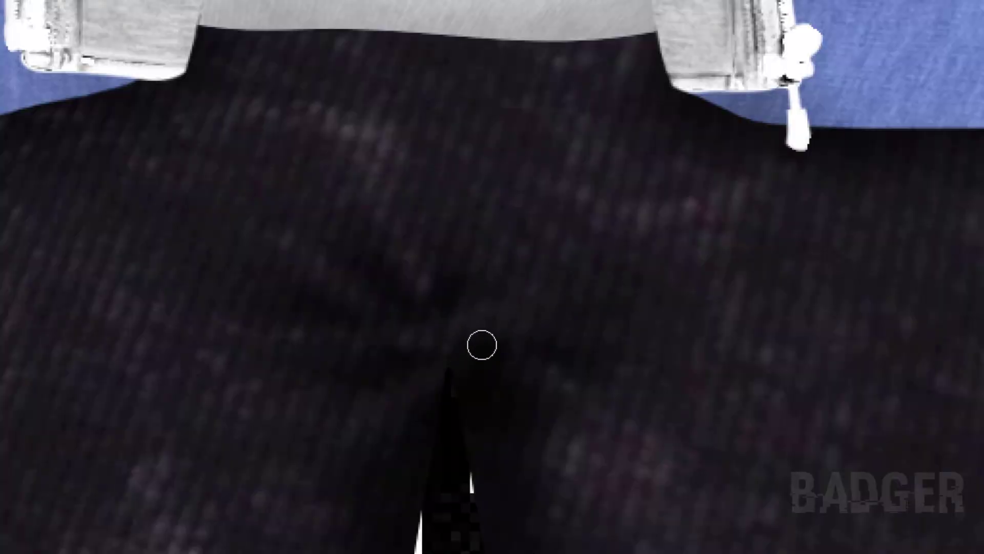
pyautogui.scroll(-3, 884, 256)
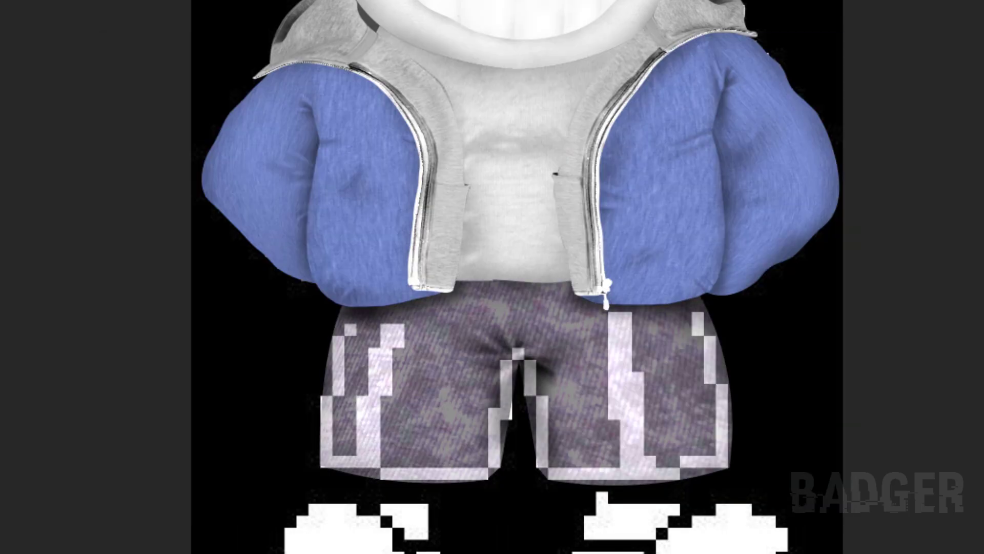
# - Convert the two traced stripe paths on the shorts into selections
pyautogui.click(378, 478)
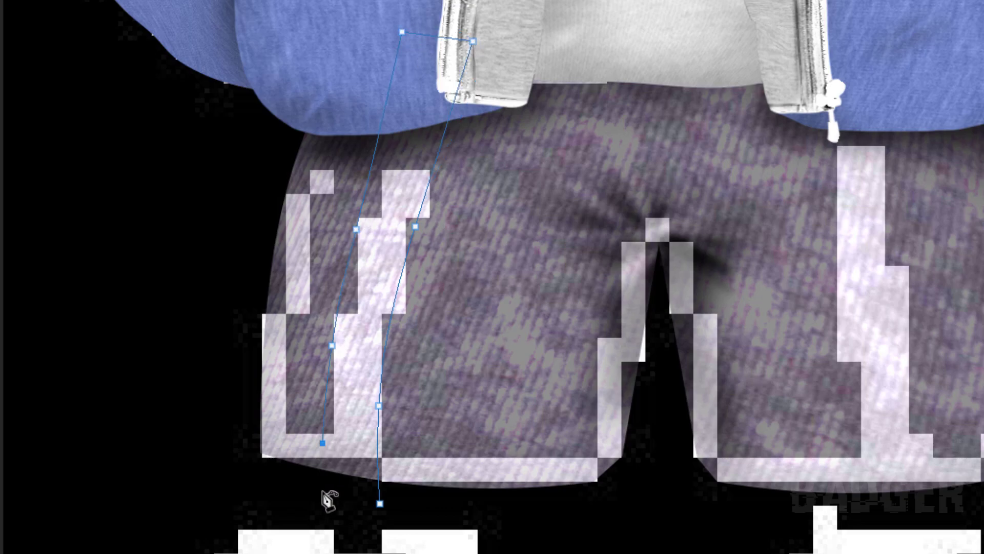
pyautogui.rightClick(339, 454)
pyautogui.click(374, 489)
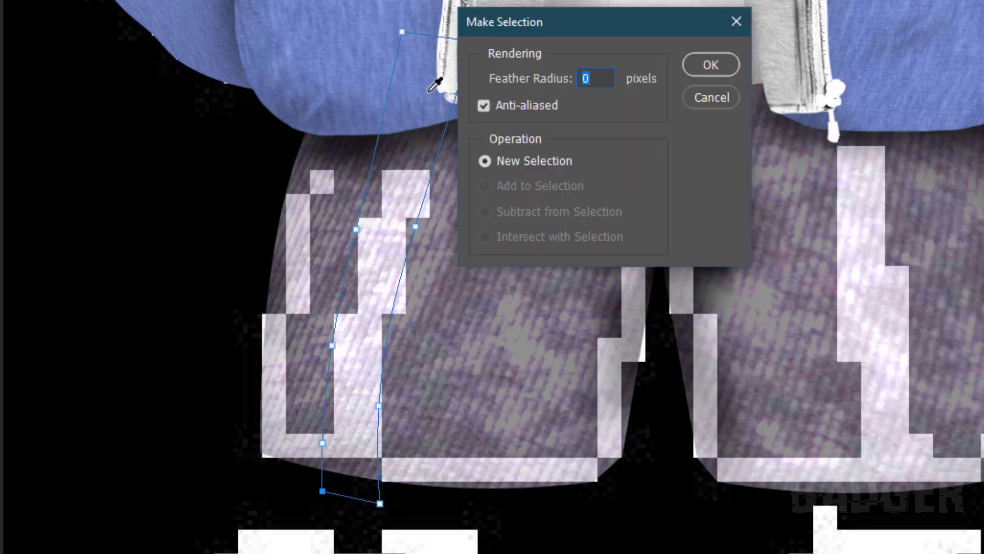
pyautogui.press('Return')
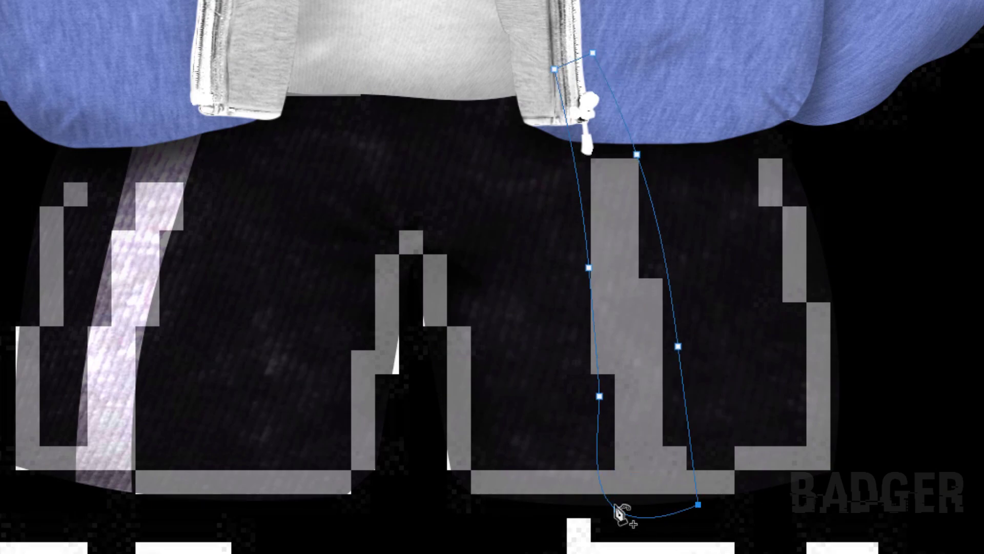
pyautogui.rightClick(620, 513)
pyautogui.click(644, 39)
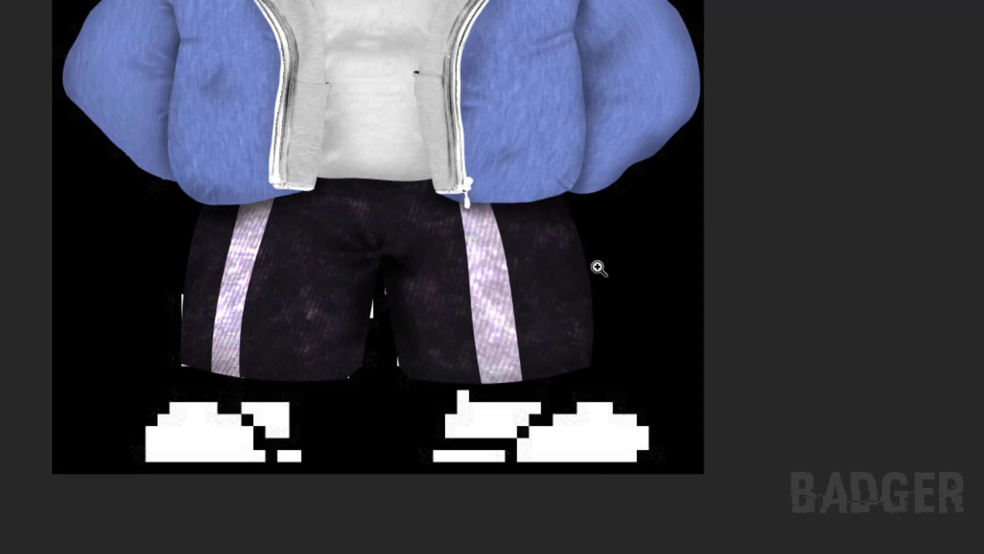
pyautogui.click(606, 349)
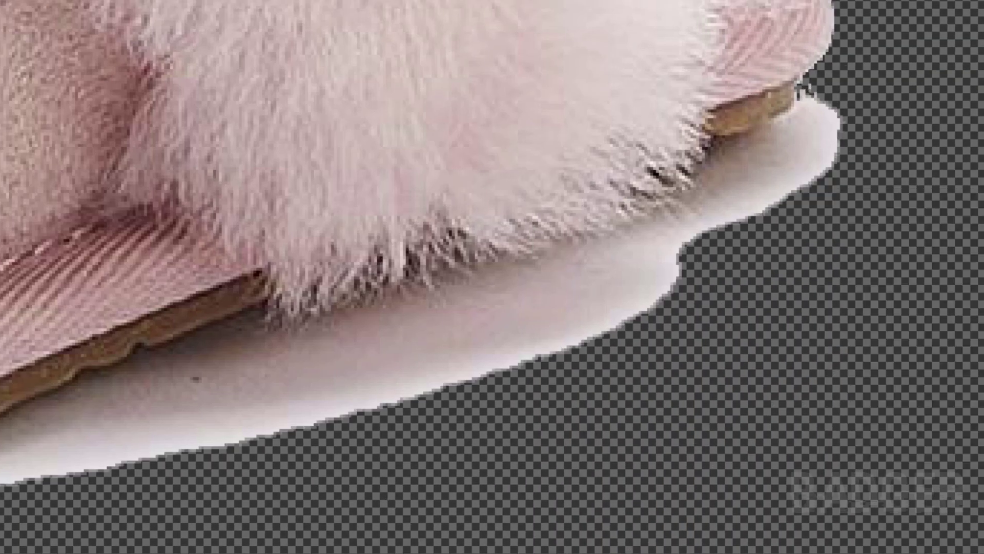
# - Erase the white sole and background beneath the pink slipper
pyautogui.moveTo(831, 103)
pyautogui.mouseDown()
pyautogui.moveTo(718, 174)
pyautogui.moveTo(266, 334)
pyautogui.mouseUp()
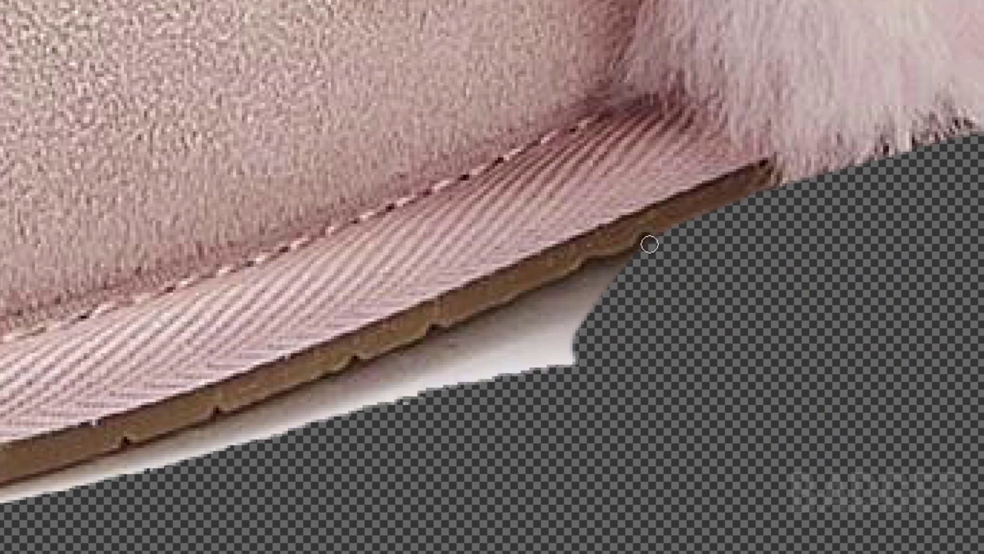
pyautogui.moveTo(649, 245)
pyautogui.mouseDown()
pyautogui.moveTo(556, 364)
pyautogui.moveTo(527, 352)
pyautogui.mouseUp()
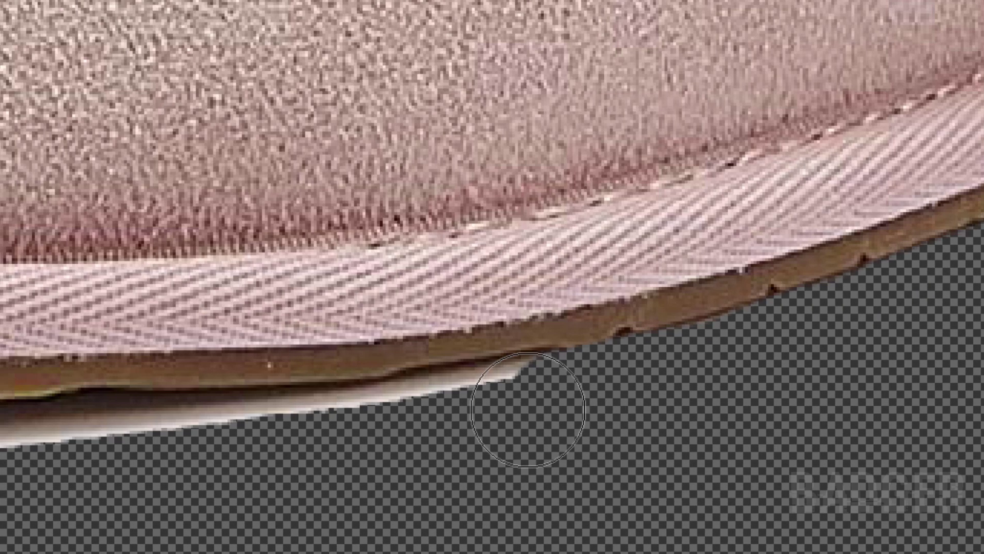
pyautogui.moveTo(528, 410); pyautogui.dragTo(666, 388)
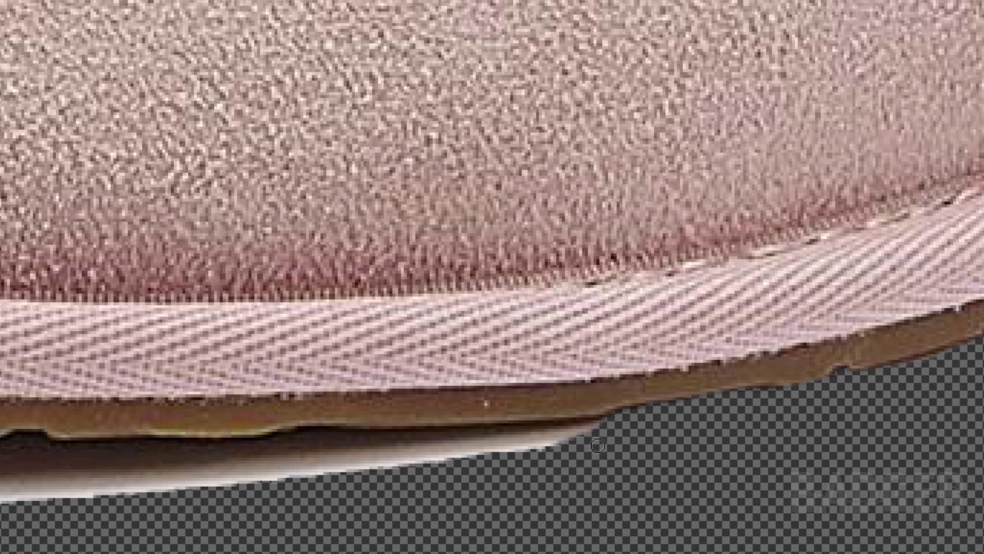
pyautogui.moveTo(554, 451); pyautogui.dragTo(321, 452)
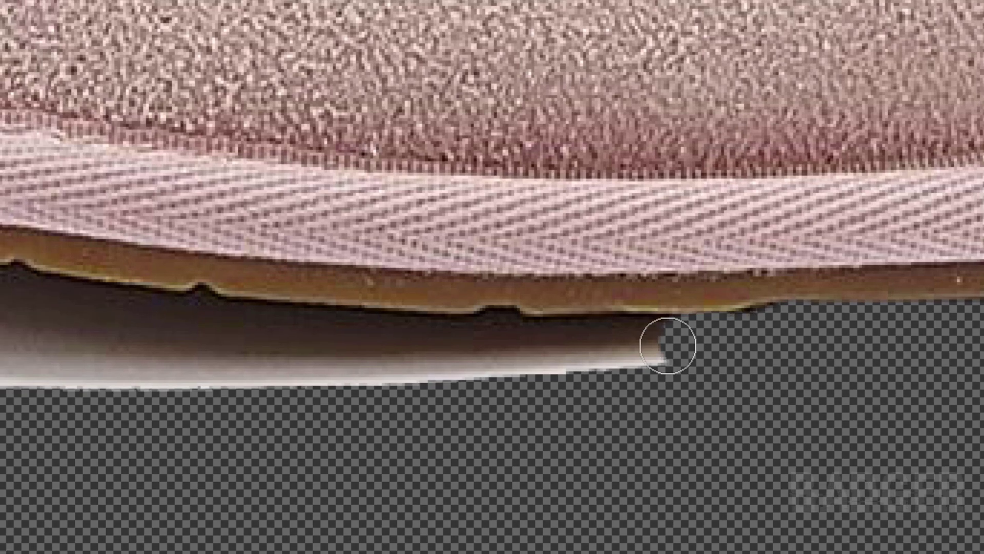
pyautogui.moveTo(670, 341)
pyautogui.mouseDown()
pyautogui.moveTo(462, 395)
pyautogui.moveTo(230, 363)
pyautogui.mouseUp()
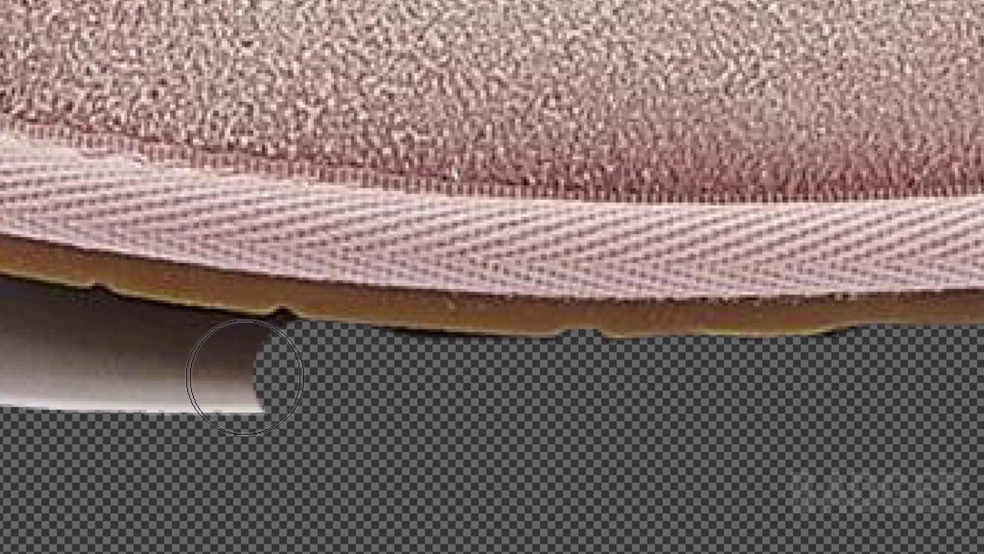
pyautogui.moveTo(601, 331); pyautogui.dragTo(169, 246)
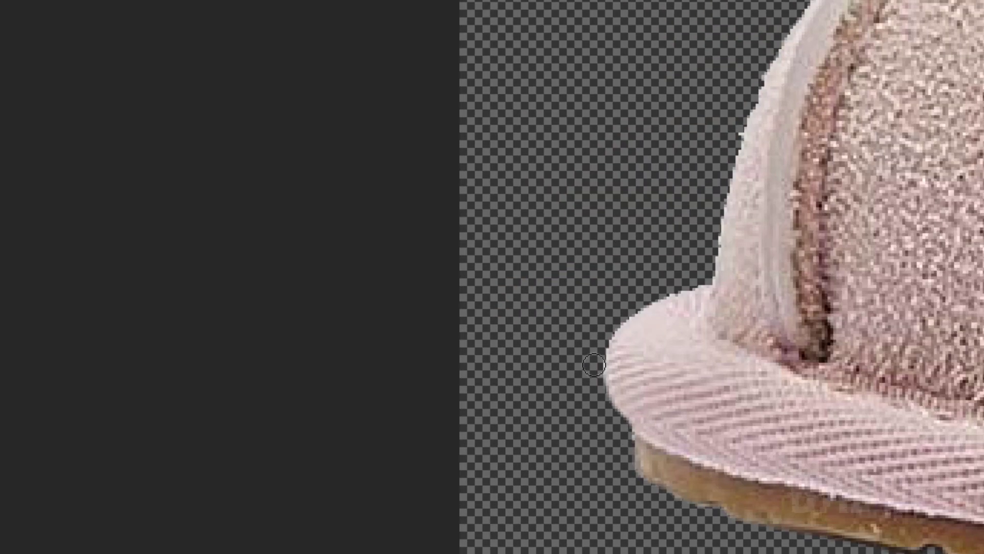
# - Clean stray edges, restore erased collar fur, and drag the slipper into the character image
pyautogui.moveTo(594, 364); pyautogui.dragTo(671, 296)
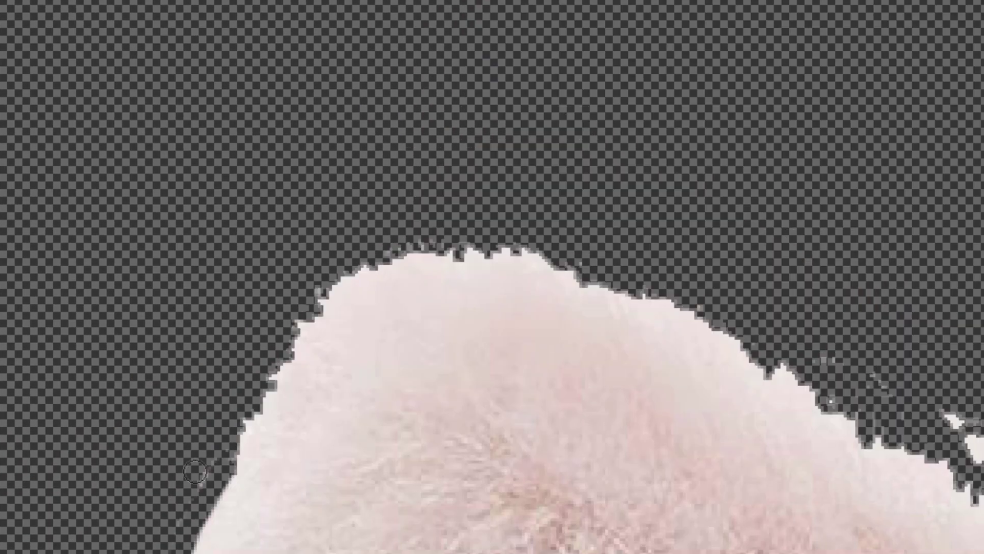
pyautogui.moveTo(196, 471); pyautogui.dragTo(646, 287)
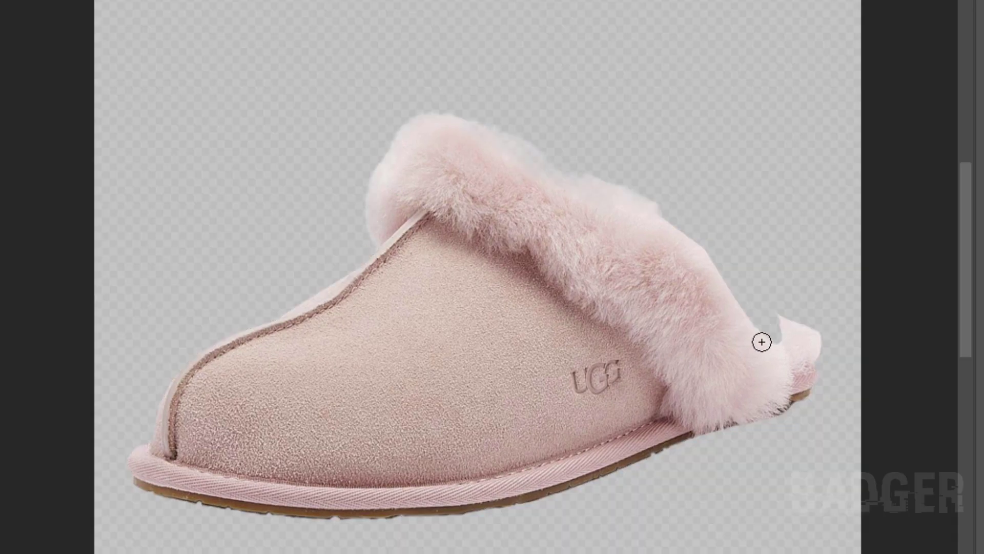
pyautogui.moveTo(762, 341); pyautogui.dragTo(734, 294)
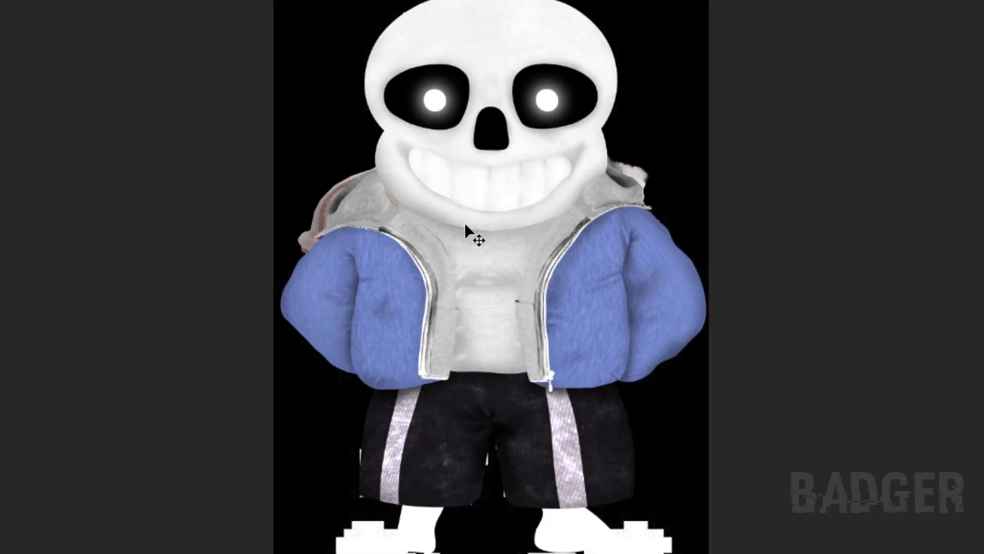
pyautogui.moveTo(464, 222); pyautogui.dragTo(462, 410)
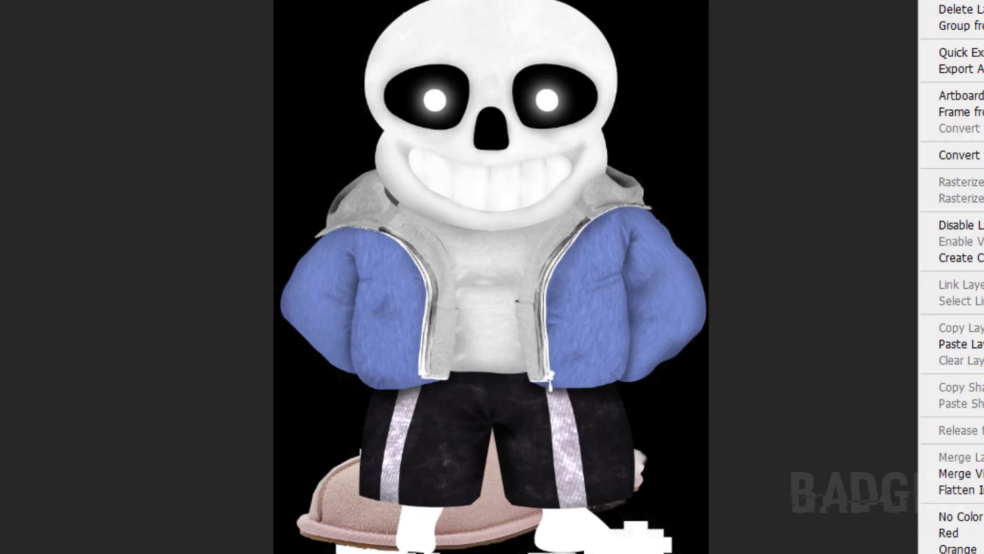
# - Scale the slipper down and position it under the left pant leg
pyautogui.hotkey('ctrl', 't')
pyautogui.moveTo(647, 342)
pyautogui.mouseDown()
pyautogui.moveTo(479, 451)
pyautogui.moveTo(434, 505)
pyautogui.mouseUp()
pyautogui.press('Return')
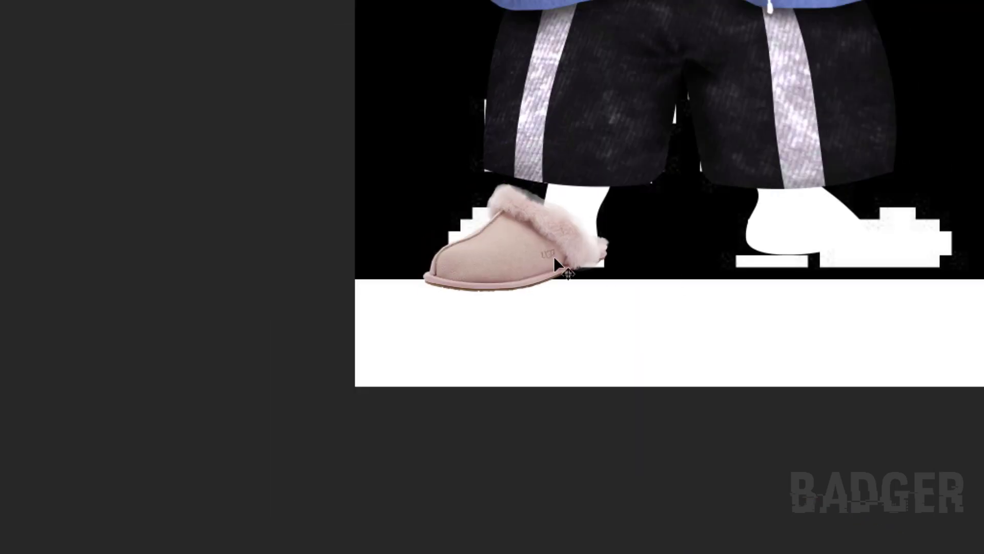
pyautogui.hotkey('ctrl', 't')
pyautogui.press('Return')
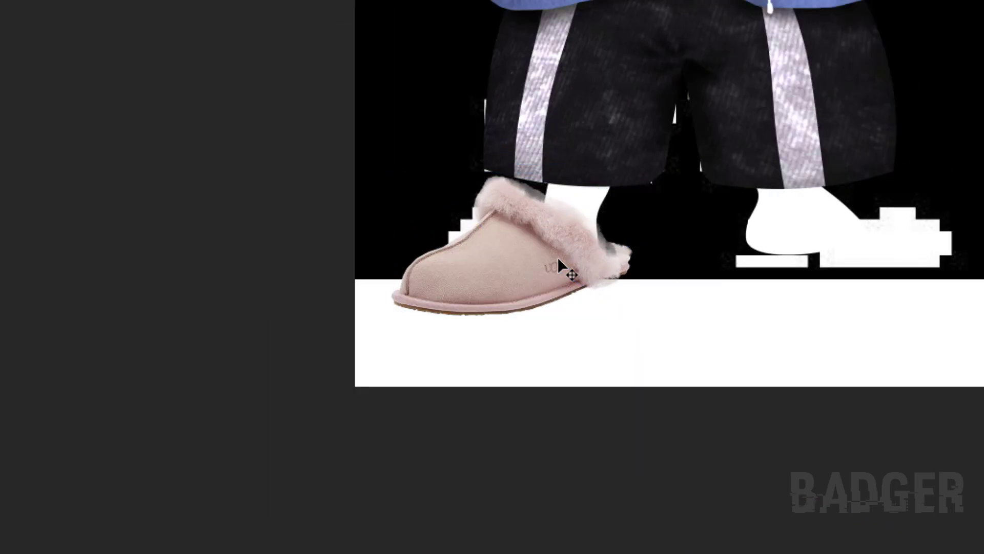
pyautogui.press('z')
pyautogui.moveTo(562, 263); pyautogui.dragTo(596, 354)
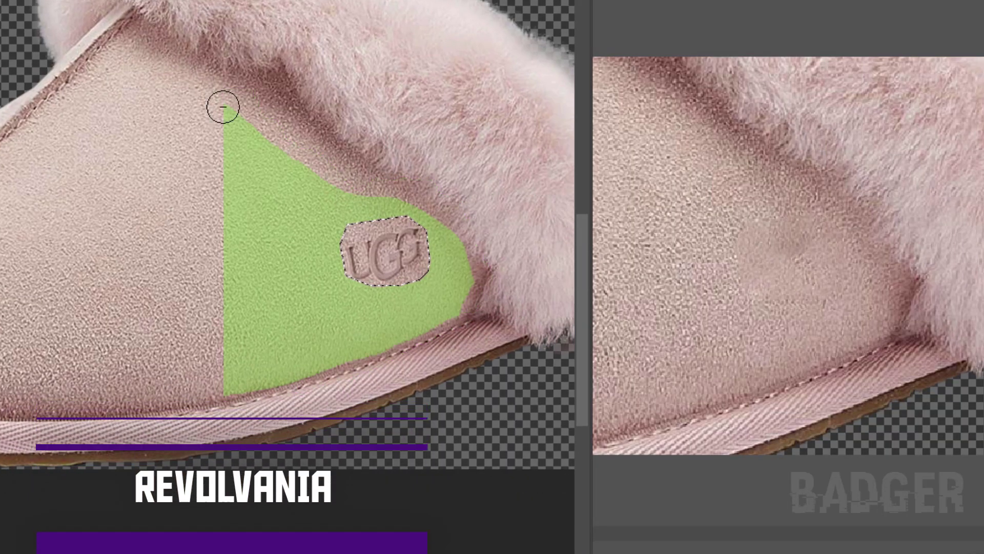
# - Trim the Content-Aware Fill sampling area around the UGG logo and apply the fill
pyautogui.moveTo(226, 381); pyautogui.dragTo(478, 258)
pyautogui.moveTo(253, 367); pyautogui.dragTo(430, 310)
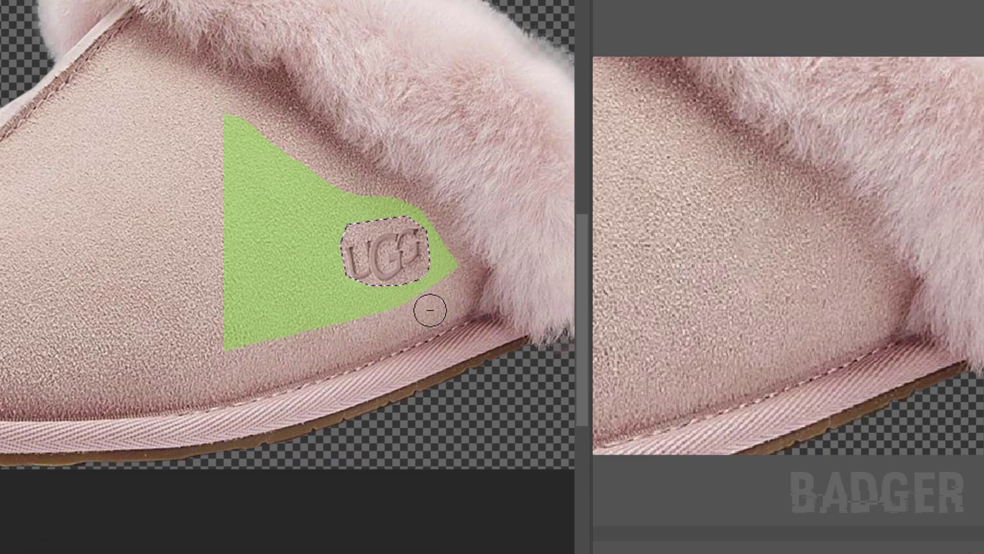
pyautogui.moveTo(217, 106); pyautogui.dragTo(345, 140)
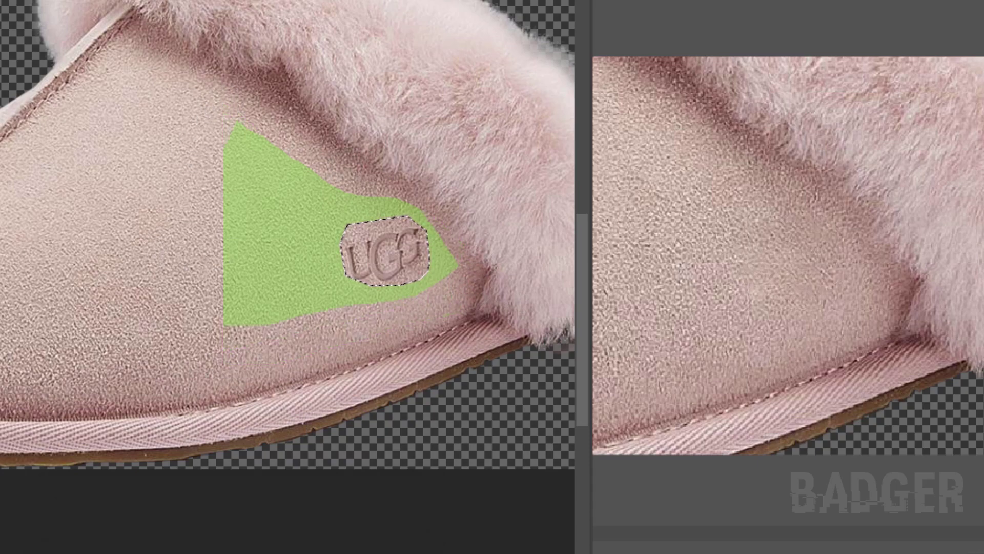
pyautogui.press('Return')
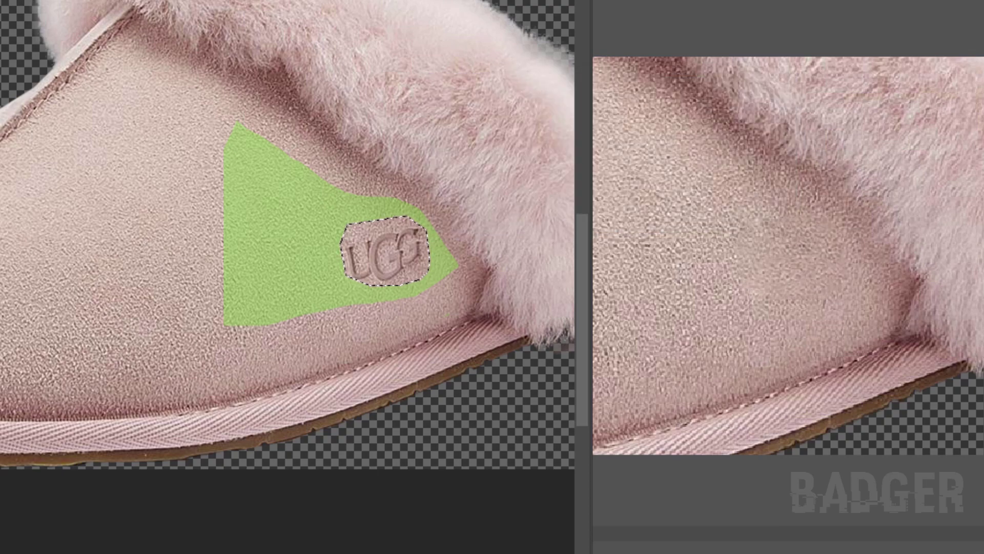
pyautogui.press('Return')
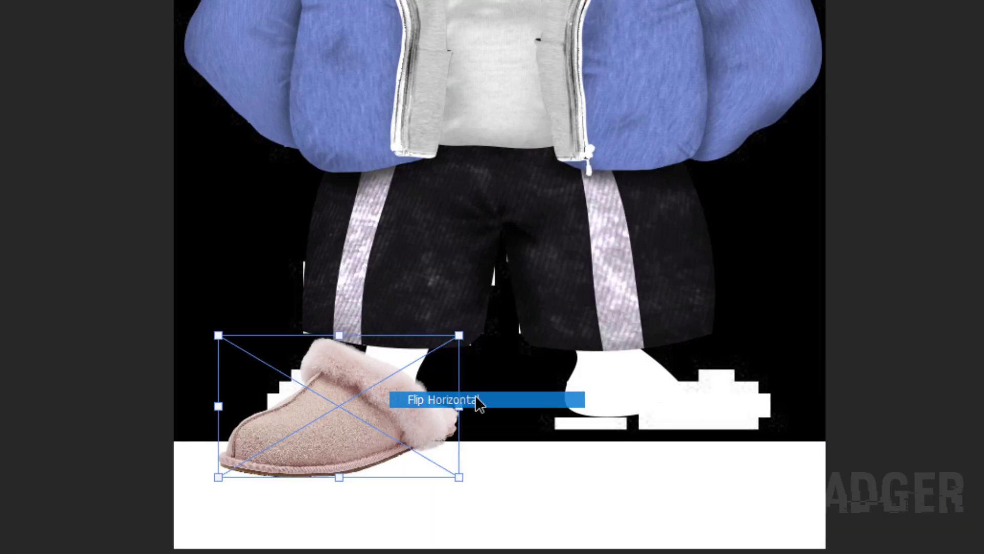
# - Place the flipped slipper copy on the right foot and enlarge the marble texture behind the legs
pyautogui.click(483, 400)
pyautogui.moveTo(483, 400); pyautogui.dragTo(698, 425)
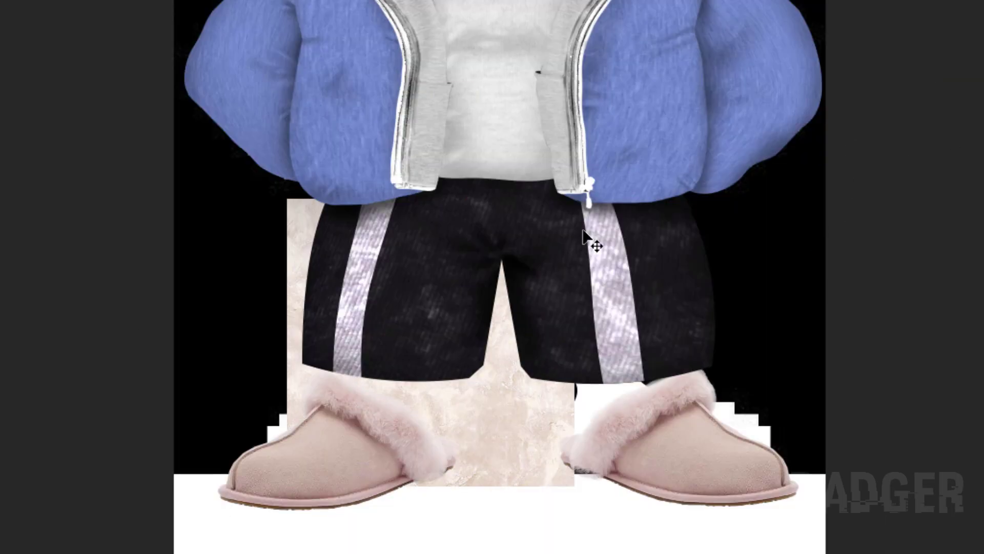
pyautogui.hotkey('ctrl', 't')
pyautogui.moveTo(582, 400); pyautogui.dragTo(600, 420)
pyautogui.press('Return')
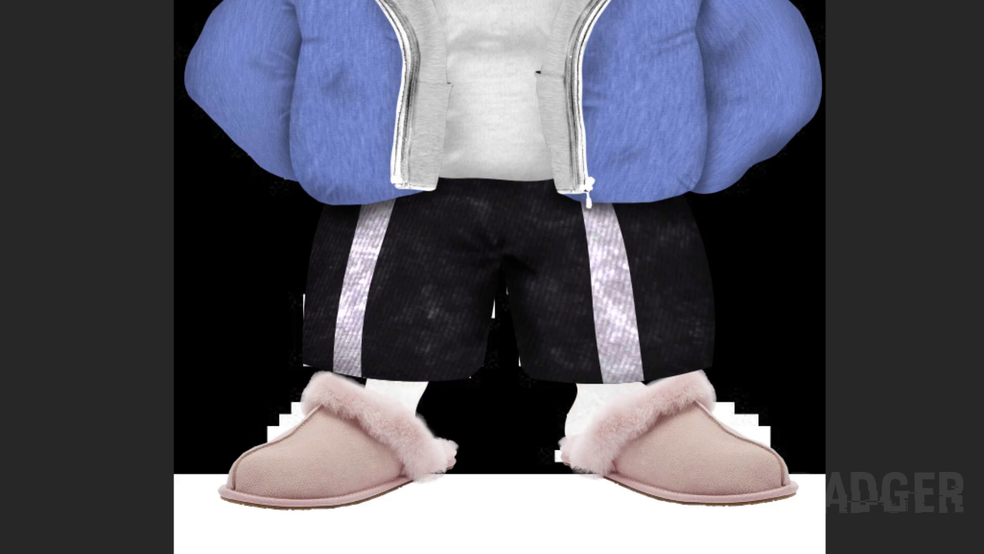
# - Paint dark shading with a small brush along the shorts' hem above both legs
pyautogui.click(443, 410)
pyautogui.press('b')
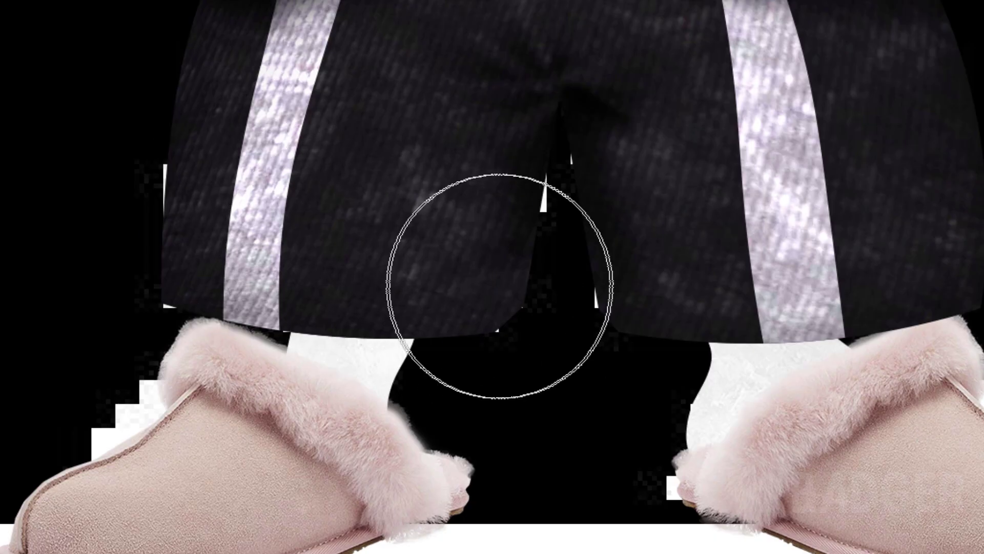
pyautogui.press('[')
pyautogui.press('[')
pyautogui.press('[')
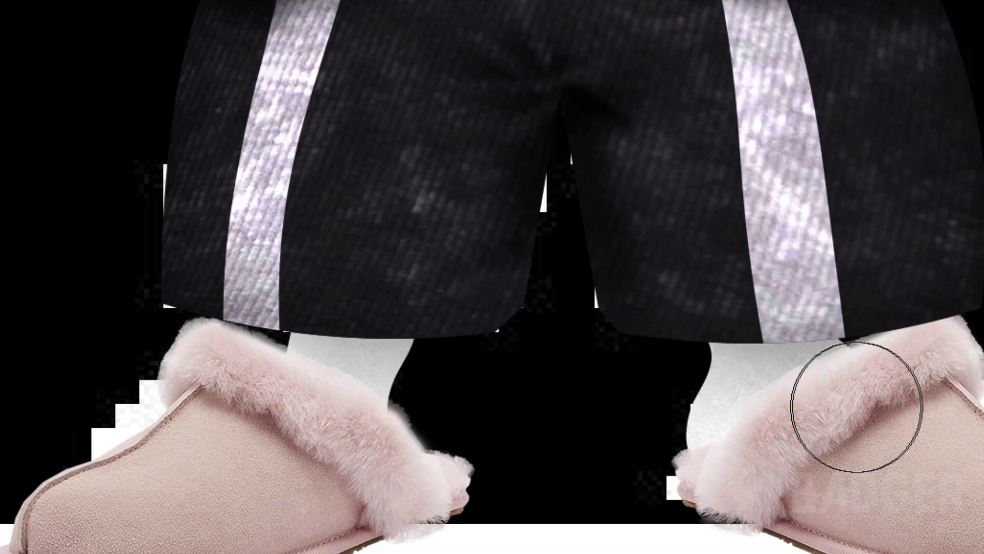
pyautogui.scroll(2, 439, 450)
pyautogui.press('[')
pyautogui.press('[')
pyautogui.moveTo(264, 252); pyautogui.dragTo(484, 272)
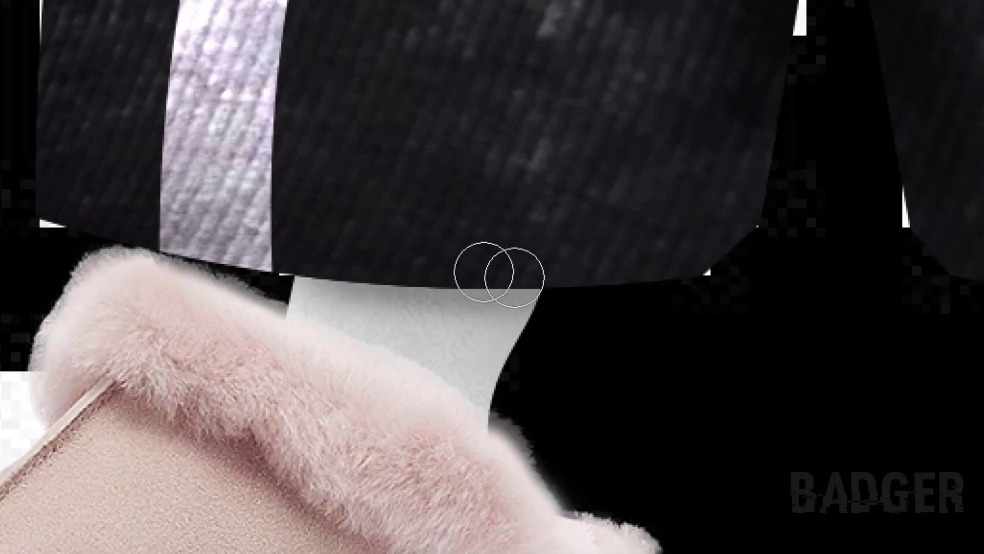
pyautogui.hscroll(5, 556, 298)
pyautogui.moveTo(622, 319); pyautogui.dragTo(830, 310)
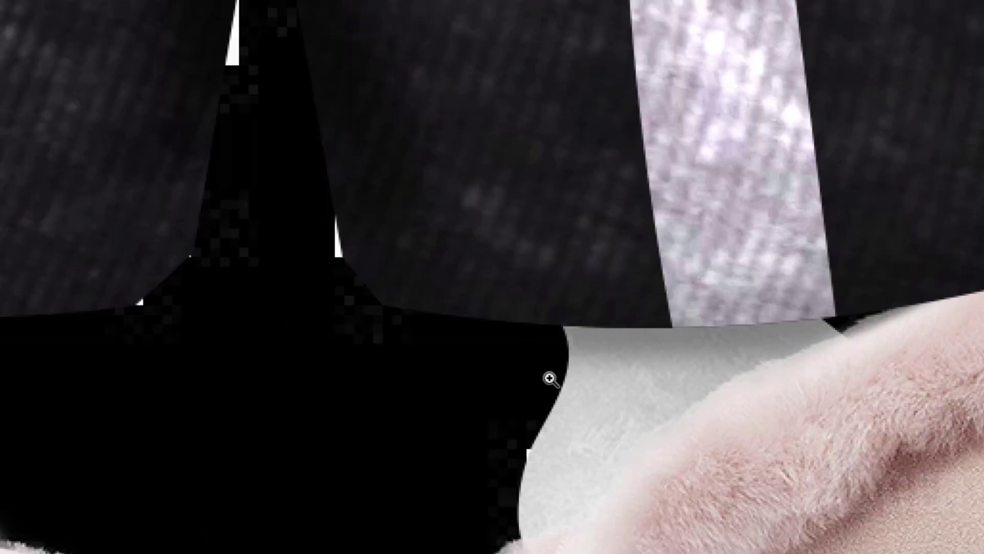
pyautogui.scroll(-4, 450, 506)
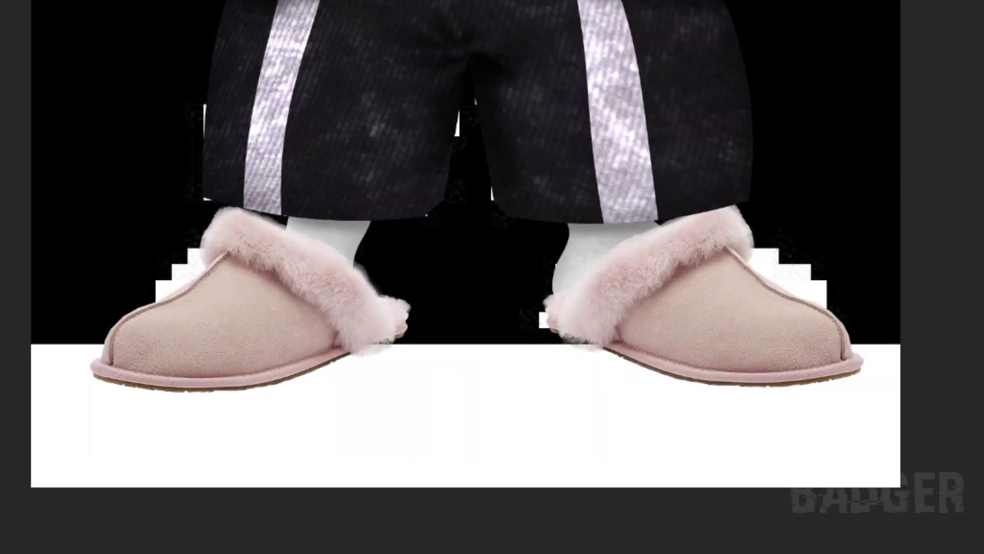
pyautogui.scroll(3, 367, 392)
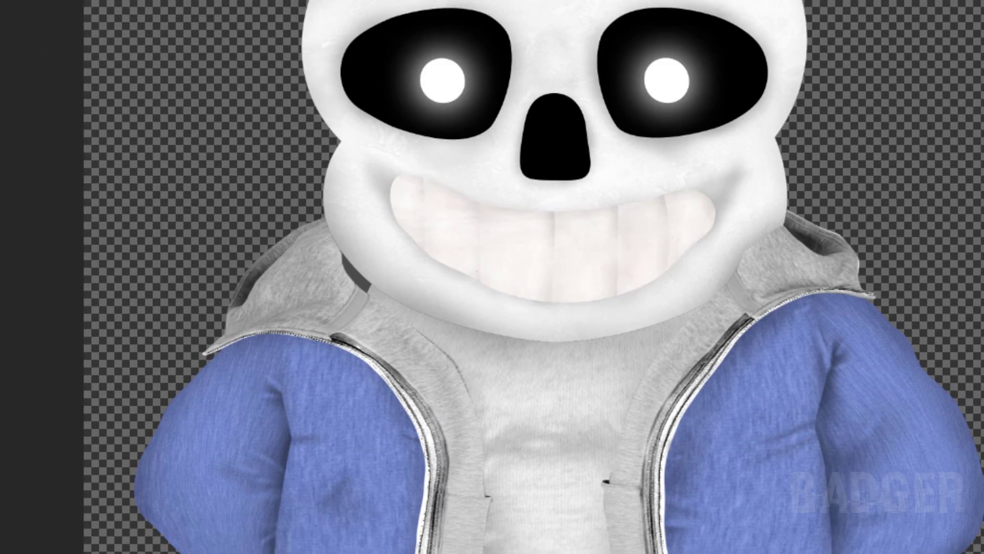
# - Brush soft white snow over the left and right slipper soles, then view the whole scene
pyautogui.hotkey('ctrl', '0')
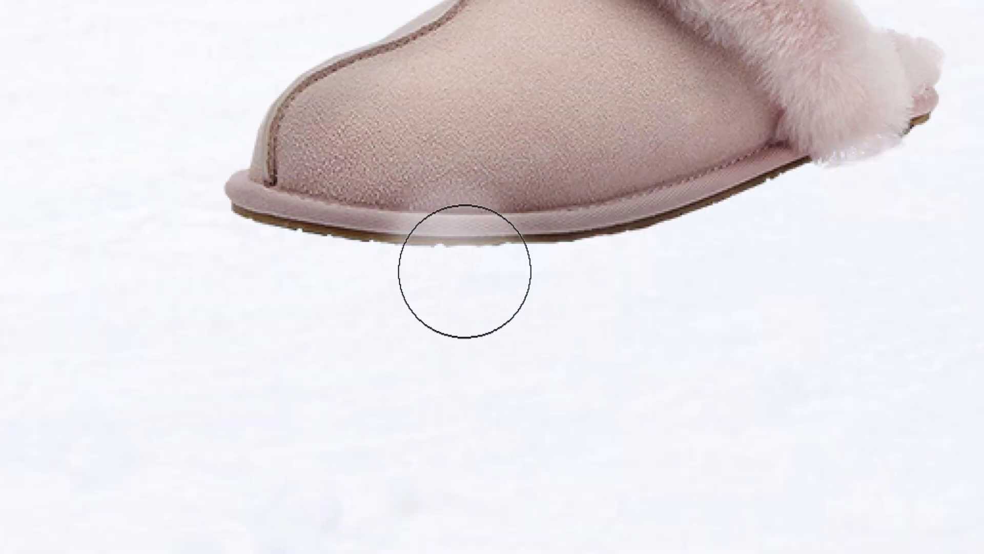
pyautogui.moveTo(451, 221); pyautogui.dragTo(492, 205)
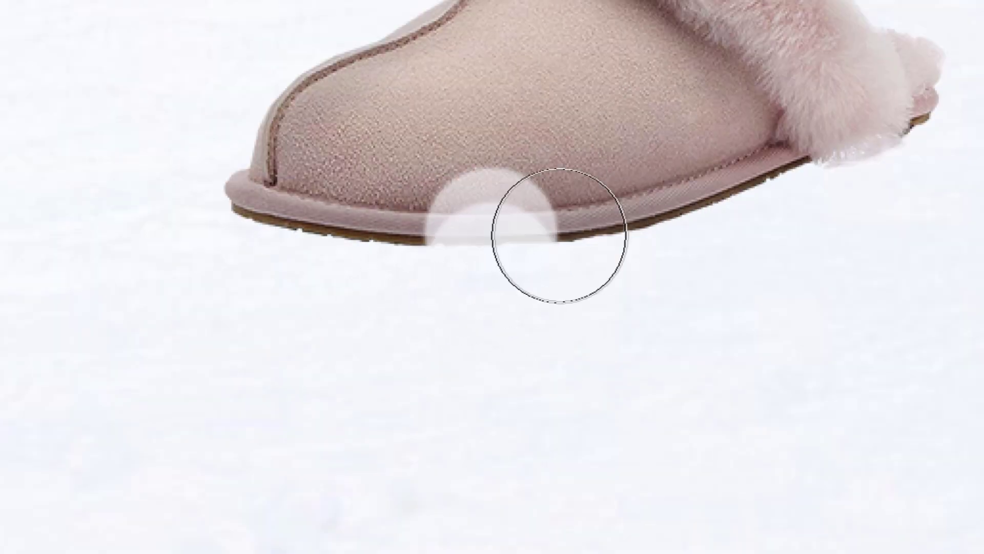
pyautogui.moveTo(572, 268); pyautogui.dragTo(418, 297)
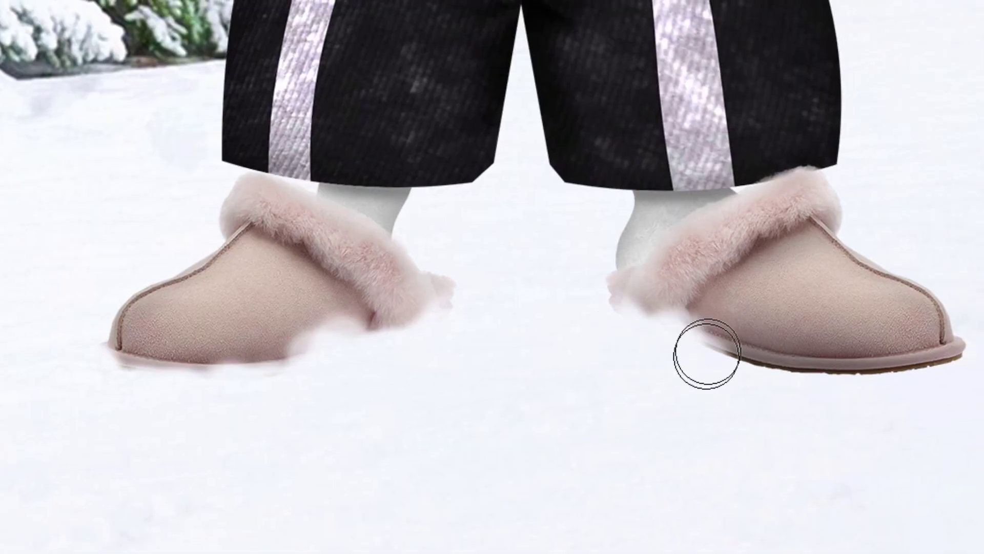
pyautogui.moveTo(707, 352); pyautogui.dragTo(896, 378)
pyautogui.keyDown('alt'); pyautogui.click(689, 341); pyautogui.keyUp('alt')
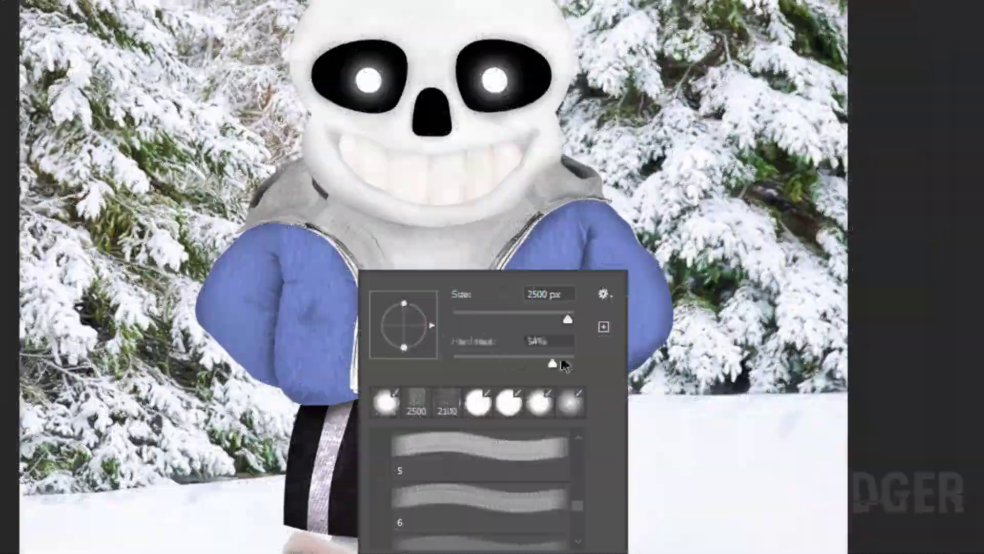
# - Sprinkle snow on the blue sleeves, apply a Tilt-Shift blur, then a Field Blur focused on the chest
pyautogui.moveTo(319, 301); pyautogui.dragTo(640, 266)
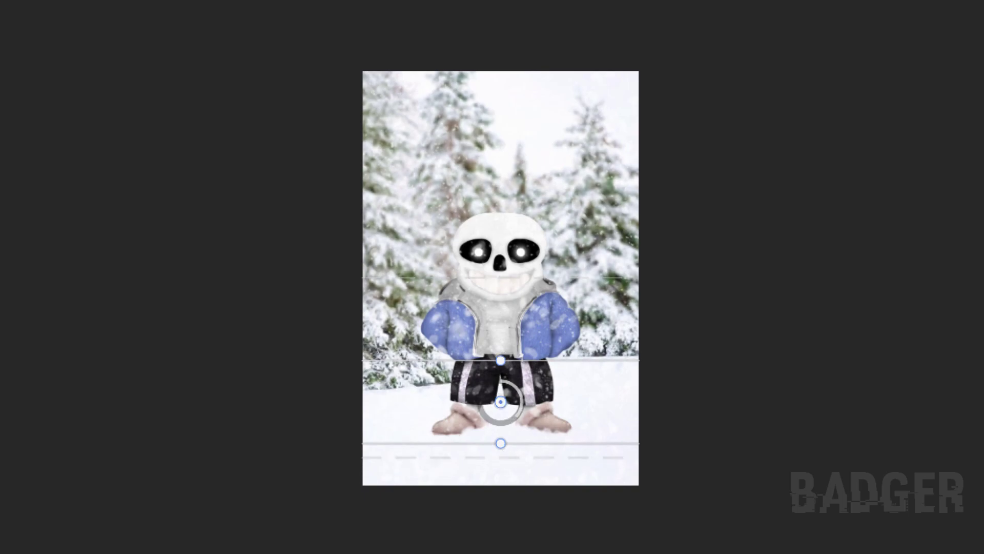
pyautogui.press('Return')
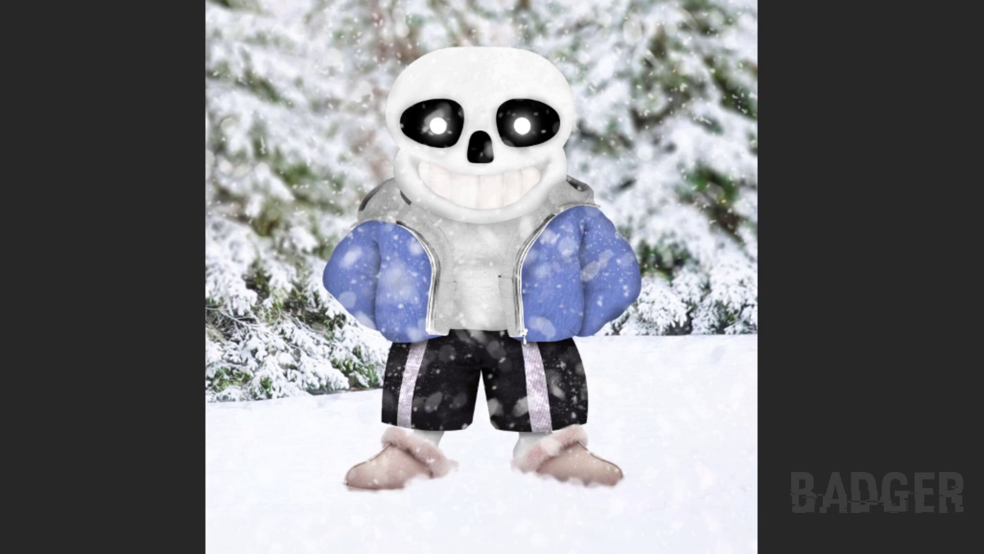
pyautogui.click(505, 118)
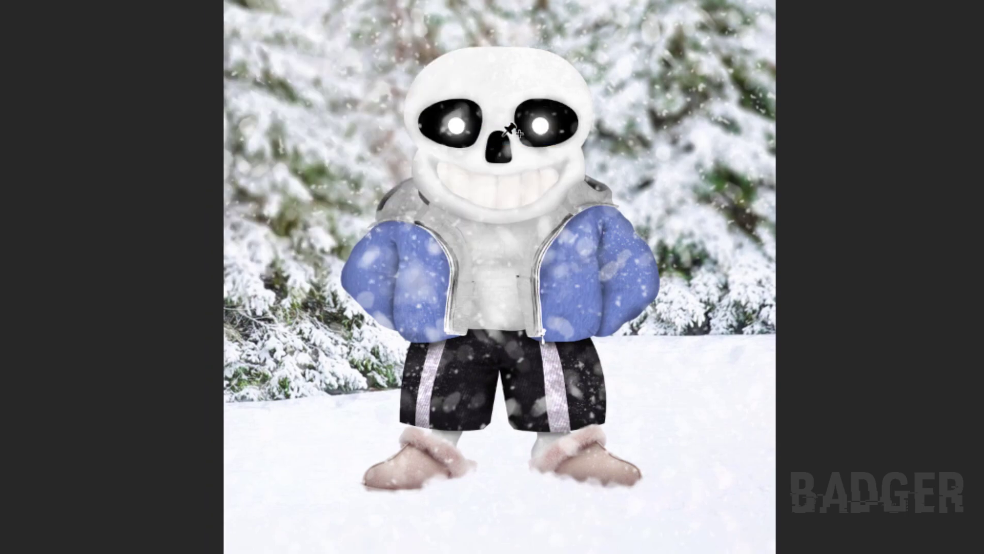
pyautogui.moveTo(500, 178); pyautogui.dragTo(496, 247)
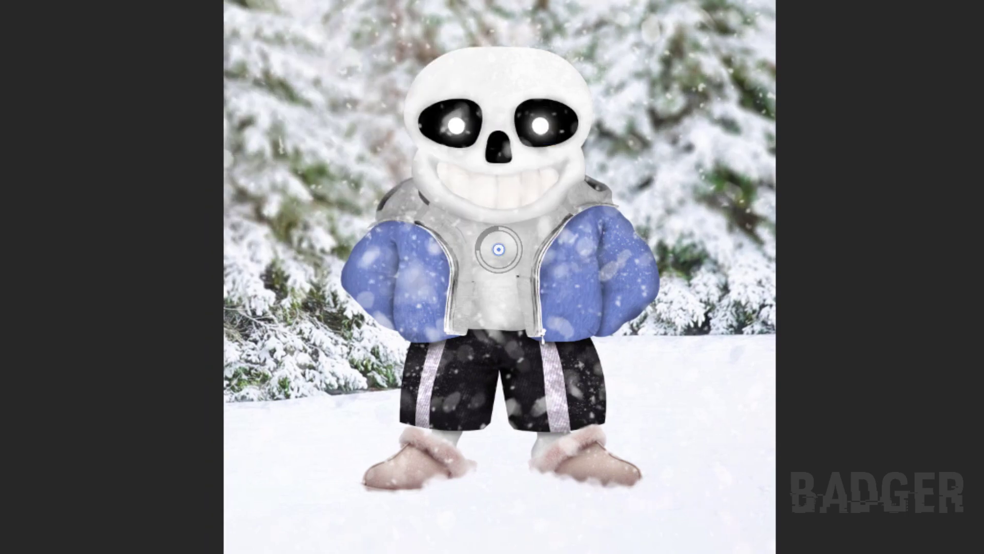
pyautogui.press('Return')
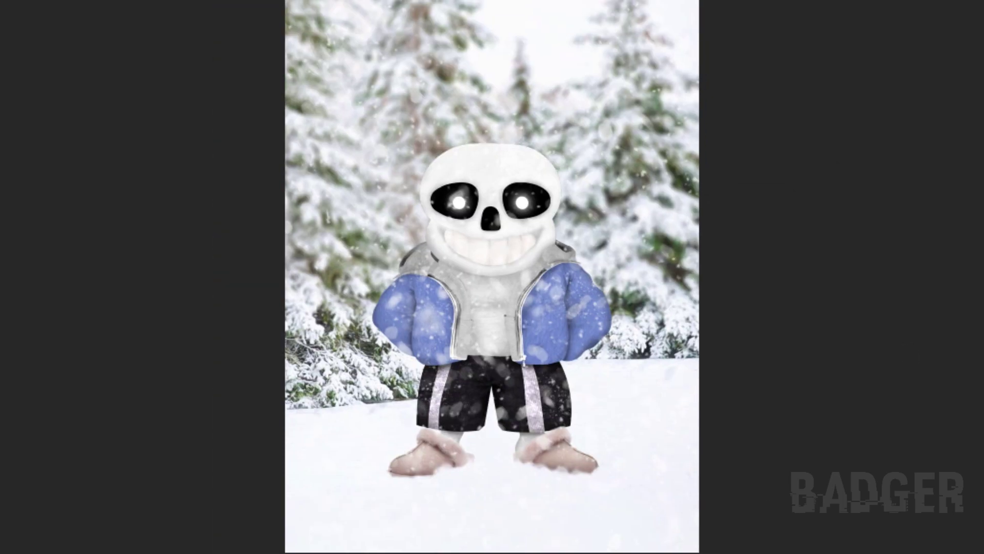
# - Select the Fog 3 brush from the brush presets and reduce its size for painting haze
pyautogui.rightClick(916, 250)
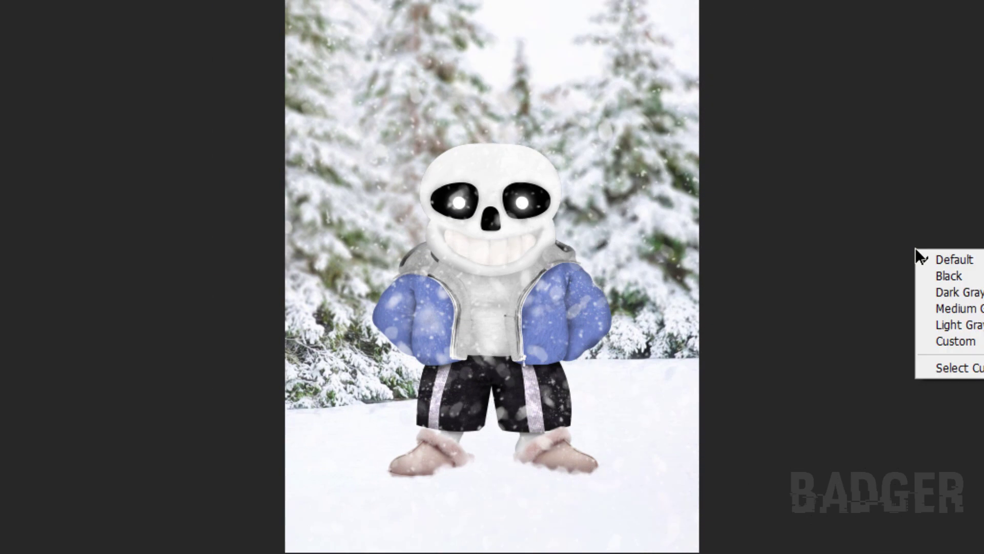
pyautogui.scroll(-3, 794, 481)
pyautogui.click(925, 292)
pyautogui.press('Escape')
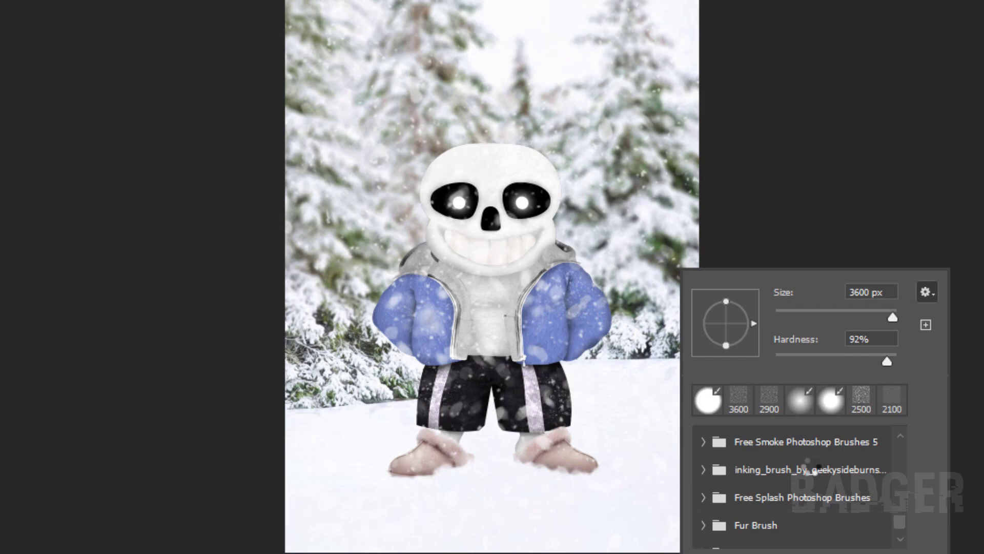
pyautogui.scroll(-5, 815, 467)
pyautogui.click(874, 509)
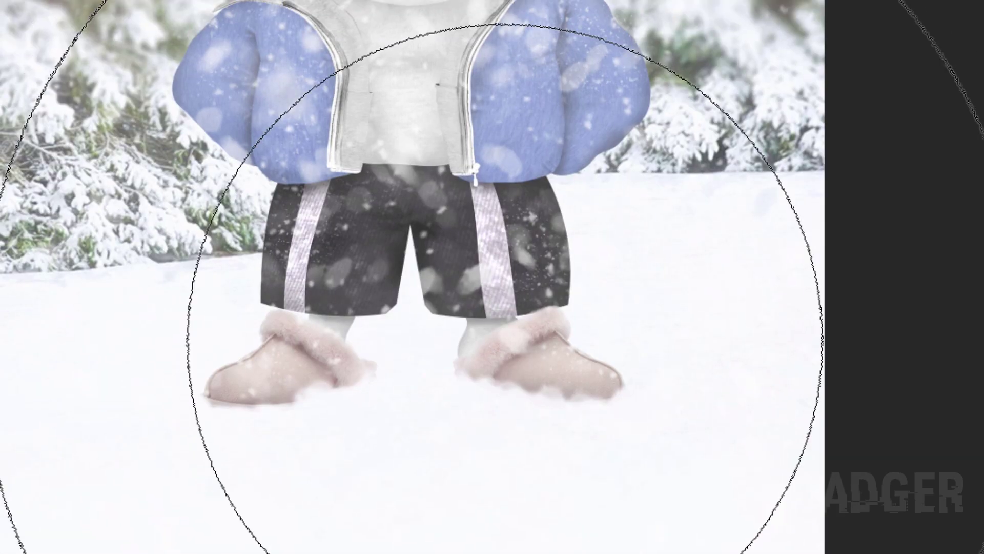
pyautogui.press('[')
pyautogui.press('[')
pyautogui.press('[')
pyautogui.press('[')
pyautogui.press('[')
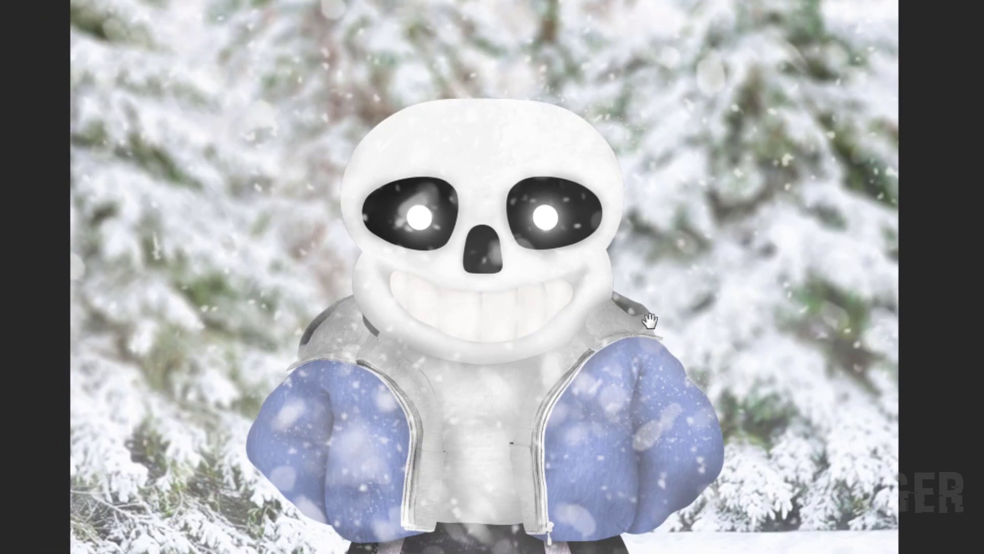
pyautogui.moveTo(650, 322); pyautogui.dragTo(652, 373)
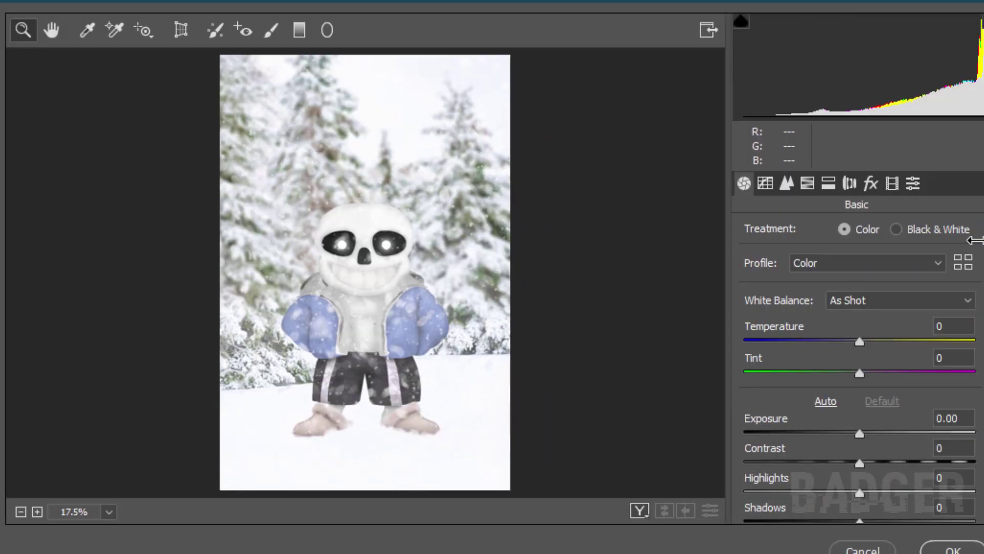
# - In Camera Raw Basic, cool the temperature and raise exposure, contrast, highlights, whites, clarity and vibrance
pyautogui.moveTo(974, 240); pyautogui.dragTo(949, 240)
pyautogui.moveTo(835, 341); pyautogui.dragTo(814, 339)
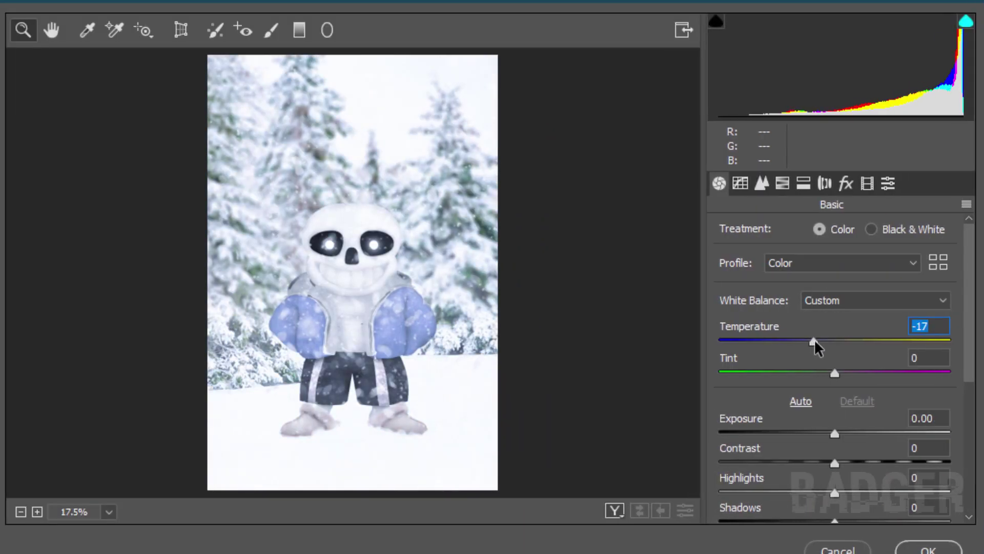
pyautogui.moveTo(835, 433); pyautogui.dragTo(839, 433)
pyautogui.moveTo(835, 463)
pyautogui.mouseDown()
pyautogui.moveTo(866, 462)
pyautogui.moveTo(867, 439)
pyautogui.moveTo(800, 467)
pyautogui.mouseUp()
pyautogui.scroll(-1, 866, 440)
pyautogui.moveTo(835, 498); pyautogui.dragTo(850, 497)
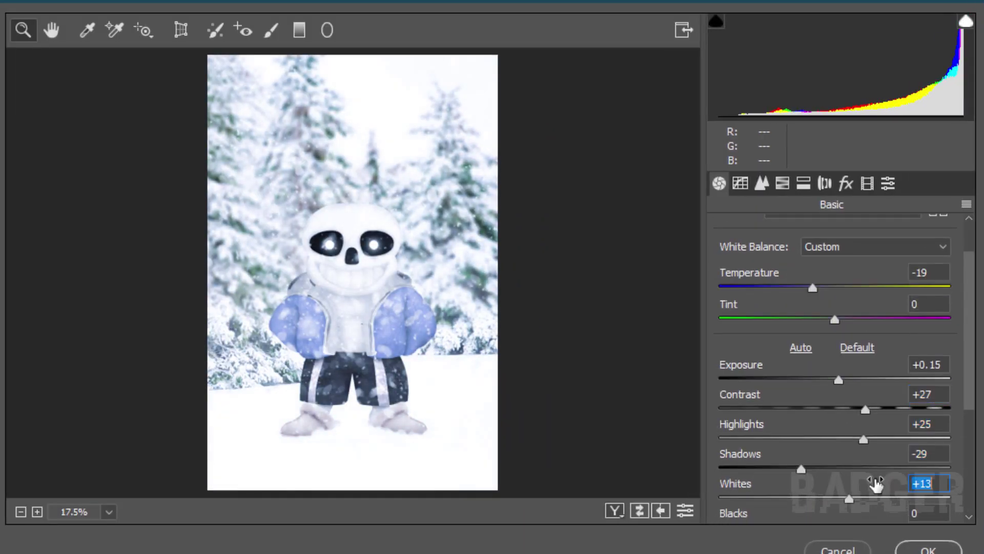
pyautogui.moveTo(835, 386); pyautogui.dragTo(802, 387)
pyautogui.moveTo(835, 429)
pyautogui.mouseDown()
pyautogui.moveTo(867, 429)
pyautogui.moveTo(869, 413)
pyautogui.moveTo(866, 441)
pyautogui.mouseUp()
pyautogui.moveTo(835, 478); pyautogui.dragTo(867, 479)
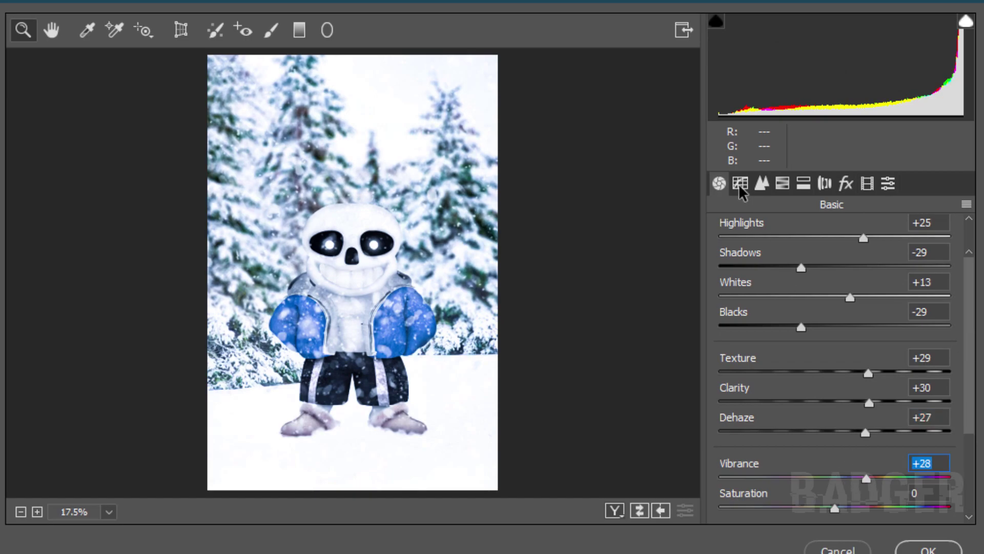
# - Adjust the Tone Curve highlights, lights and darks sliders
pyautogui.click(740, 183)
pyautogui.moveTo(835, 418); pyautogui.dragTo(793, 418)
pyautogui.moveTo(835, 450); pyautogui.dragTo(802, 450)
pyautogui.moveTo(835, 480); pyautogui.dragTo(859, 479)
# - Add sharpening with a wider radius and higher detail in the Detail panel
pyautogui.click(762, 183)
pyautogui.moveTo(720, 262); pyautogui.dragTo(773, 262)
pyautogui.moveTo(765, 294); pyautogui.dragTo(784, 293)
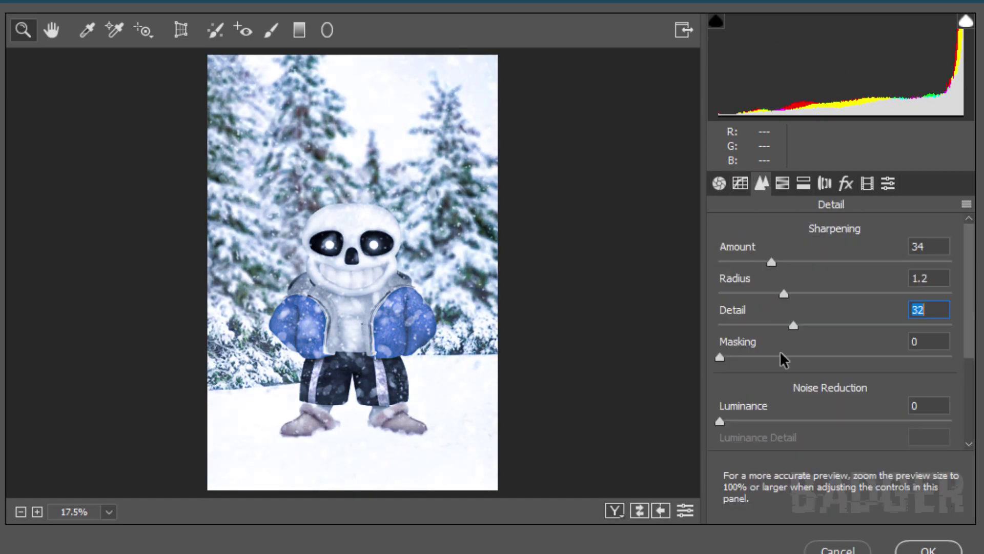
pyautogui.scroll(-3, 831, 333)
pyautogui.moveTo(719, 275); pyautogui.dragTo(794, 275)
# - In HSL, tweak aquas and blues saturation, boost purples, and brighten blues and purples luminance
pyautogui.click(782, 183)
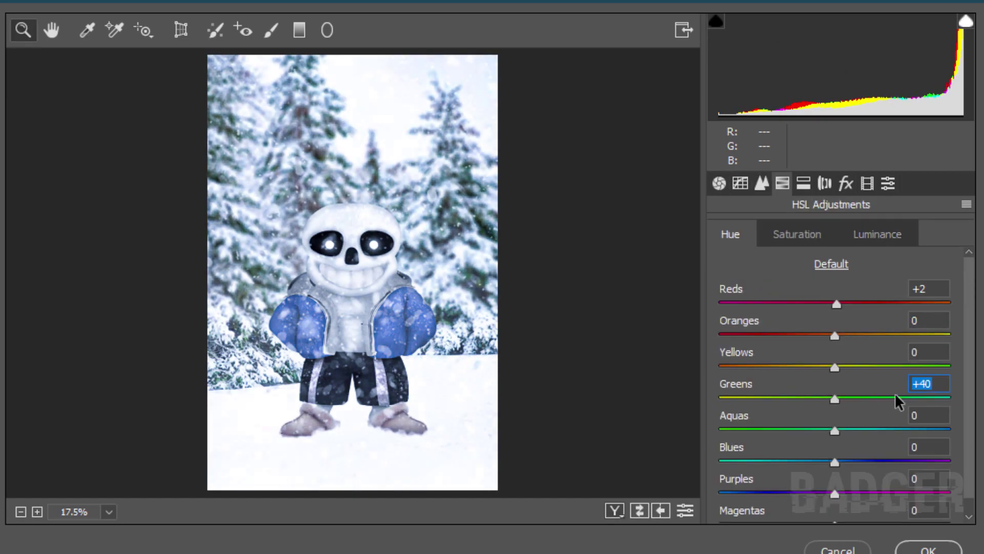
pyautogui.scroll(-1, 844, 441)
pyautogui.moveTo(855, 428)
pyautogui.mouseDown()
pyautogui.moveTo(822, 428)
pyautogui.moveTo(828, 475)
pyautogui.mouseUp()
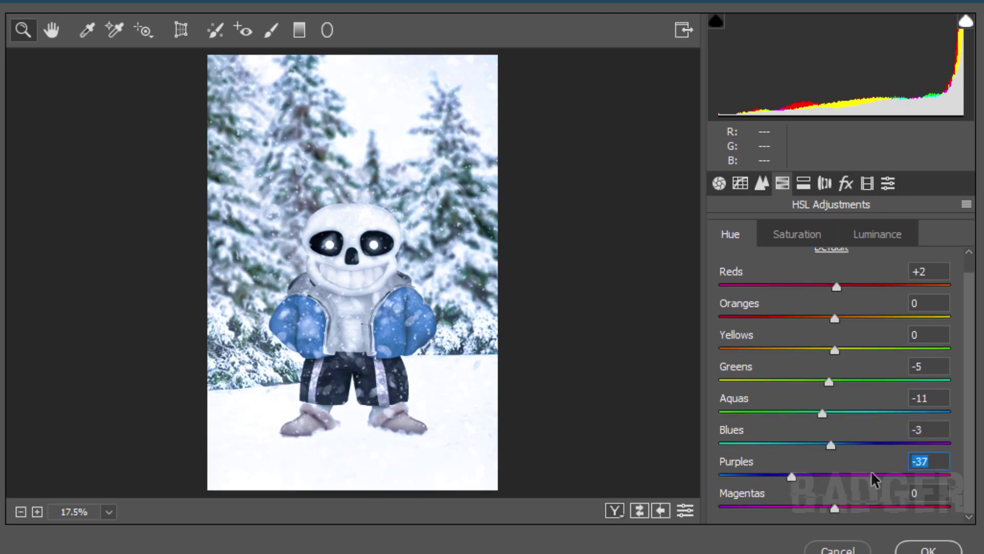
pyautogui.click(798, 234)
pyautogui.moveTo(835, 413)
pyautogui.mouseDown()
pyautogui.moveTo(886, 406)
pyautogui.moveTo(830, 413)
pyautogui.mouseUp()
pyautogui.moveTo(835, 444)
pyautogui.mouseDown()
pyautogui.moveTo(853, 446)
pyautogui.moveTo(881, 506)
pyautogui.mouseUp()
pyautogui.click(877, 234)
pyautogui.moveTo(835, 444); pyautogui.dragTo(843, 444)
pyautogui.moveTo(835, 475); pyautogui.dragTo(878, 476)
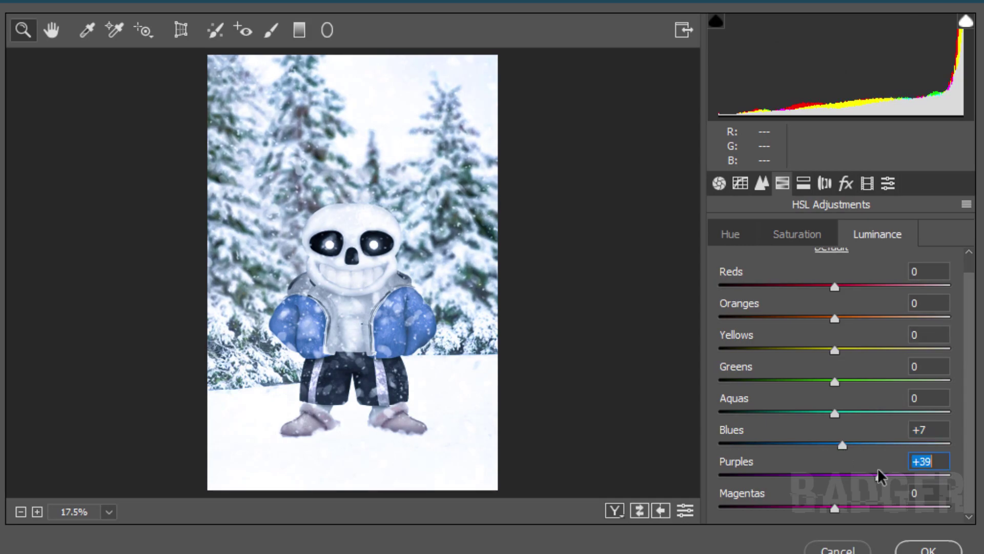
# - Tint highlights blue with split toning, add light grain and a vignette, and apply the filter
pyautogui.click(835, 507)
pyautogui.click(803, 183)
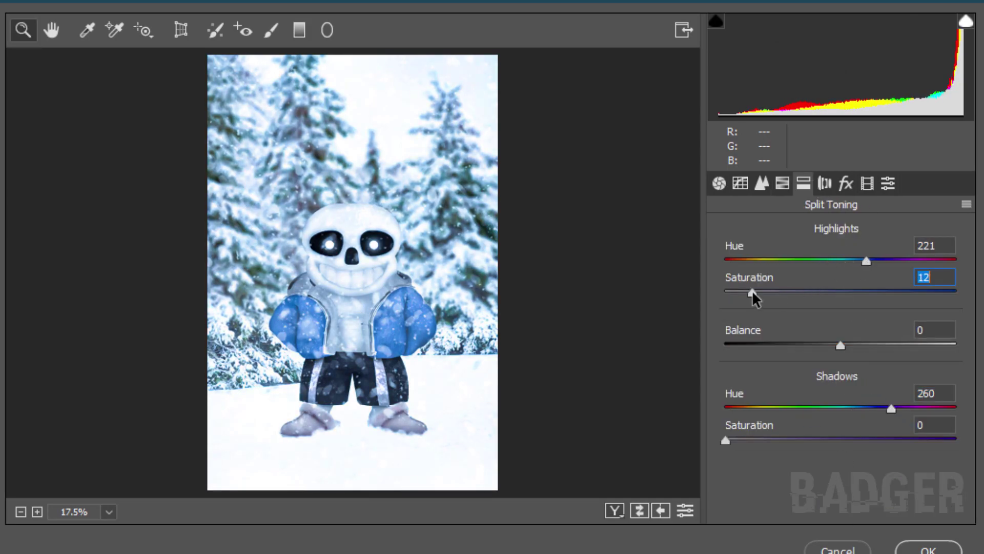
pyautogui.click(824, 183)
pyautogui.scroll(-1, 964, 352)
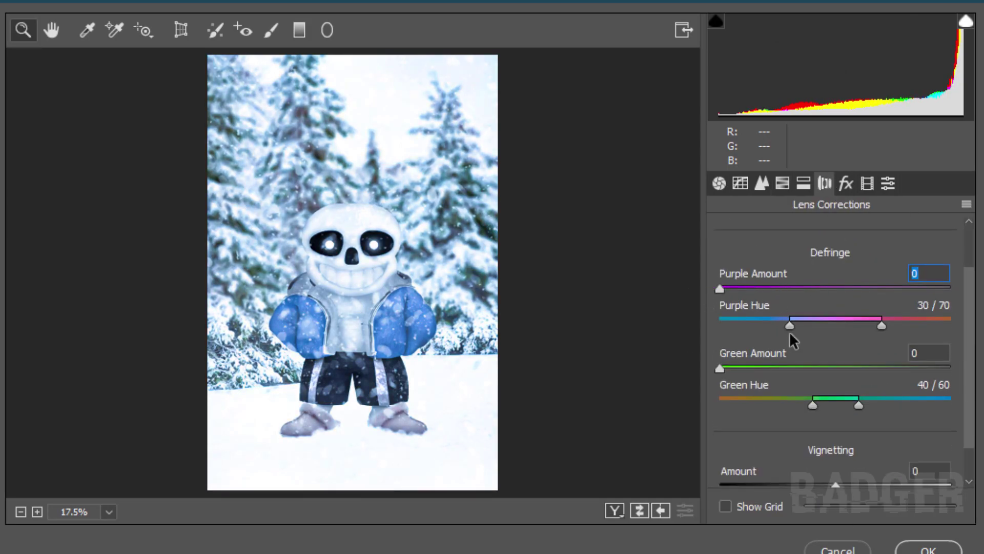
pyautogui.click(846, 183)
pyautogui.moveTo(720, 265); pyautogui.dragTo(743, 265)
pyautogui.moveTo(835, 432); pyautogui.dragTo(816, 432)
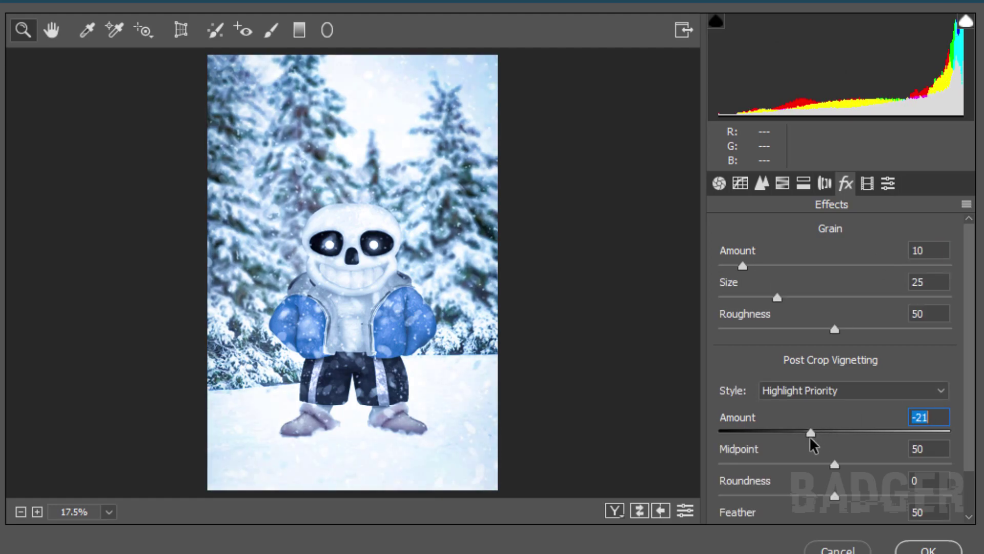
pyautogui.click(943, 548)
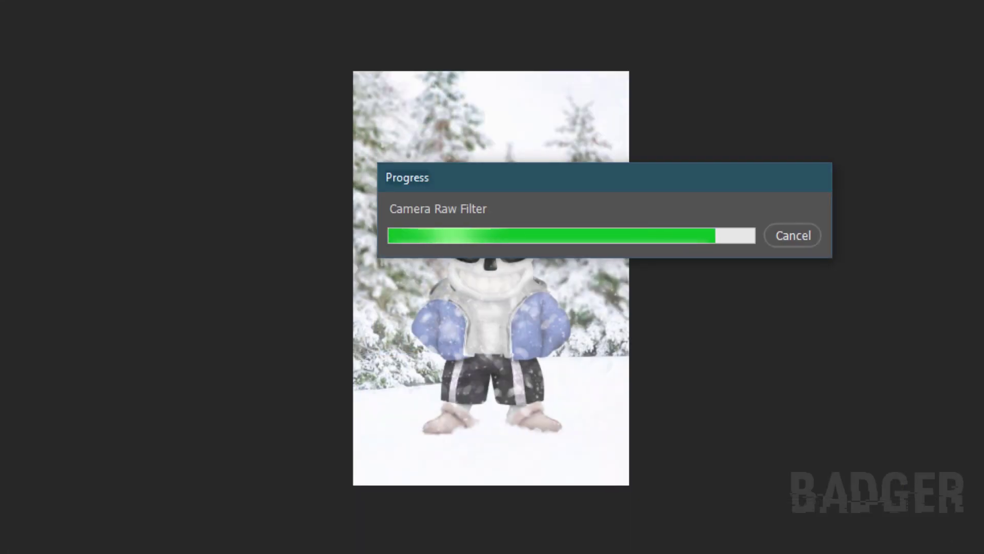